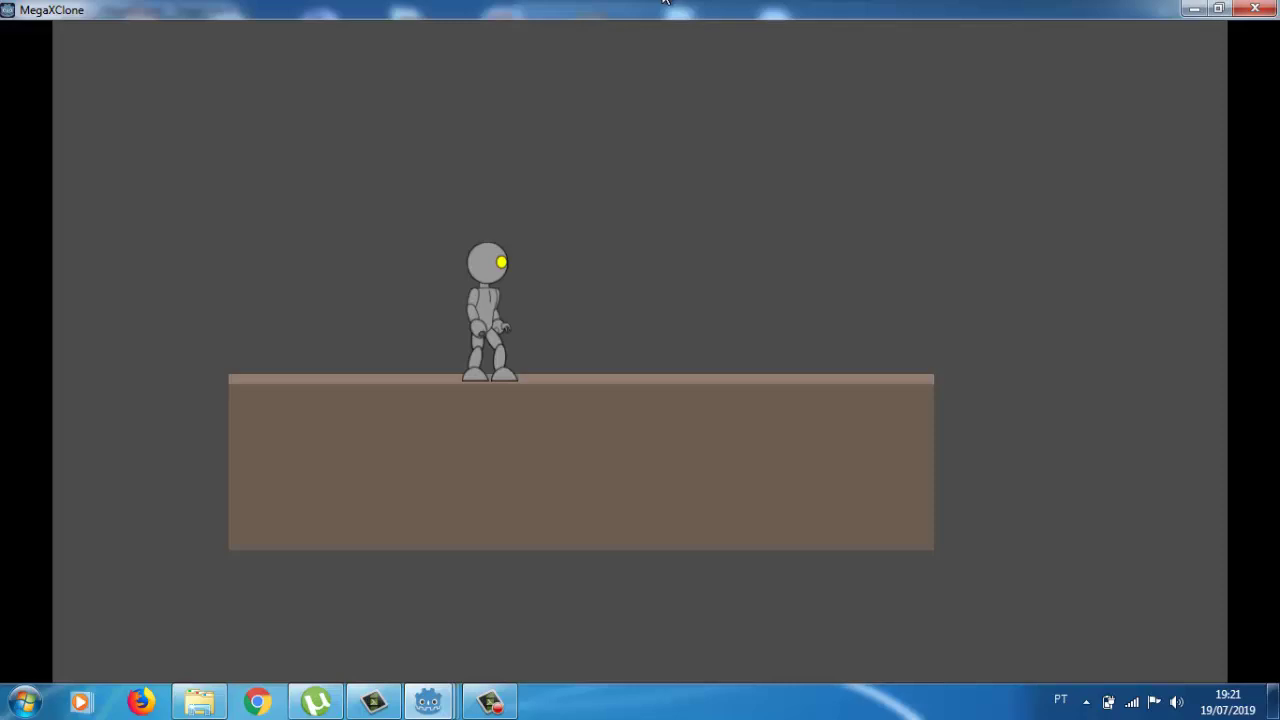
# Step: Run the robot left, then right, twice across the MegaXClone platform
pyautogui.press('Left')
pyautogui.press('Right')
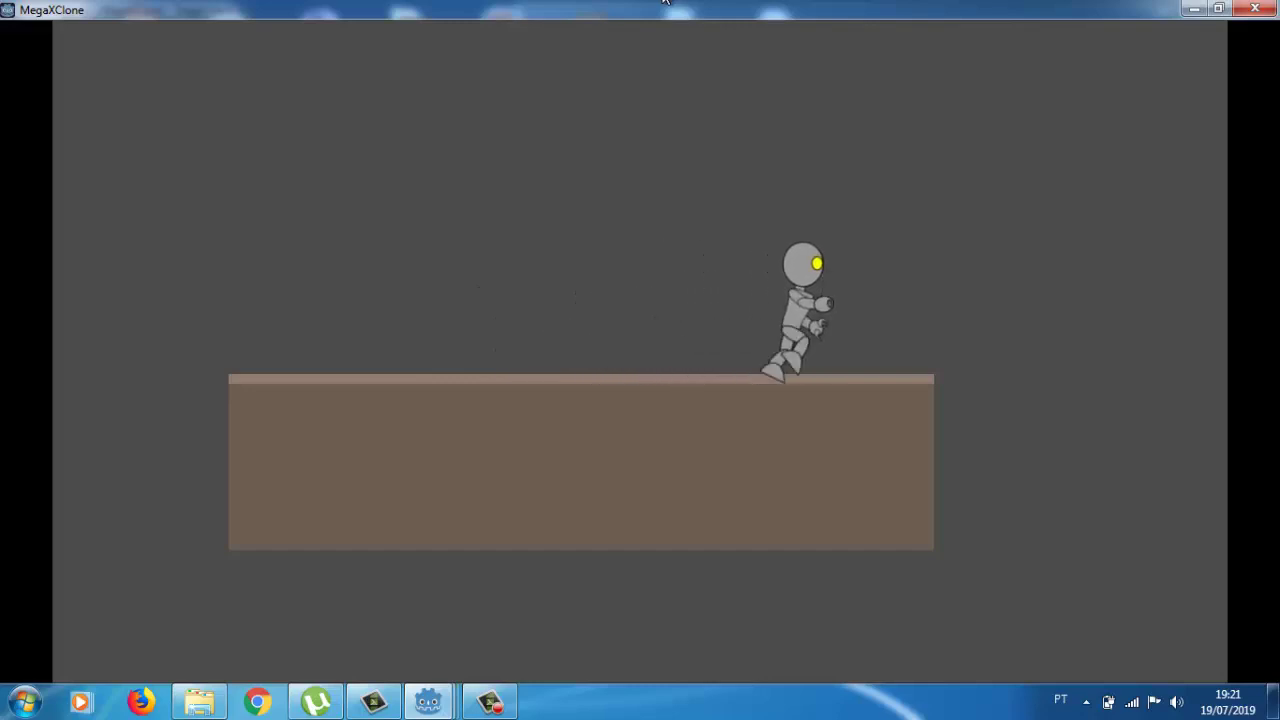
pyautogui.press('Left')
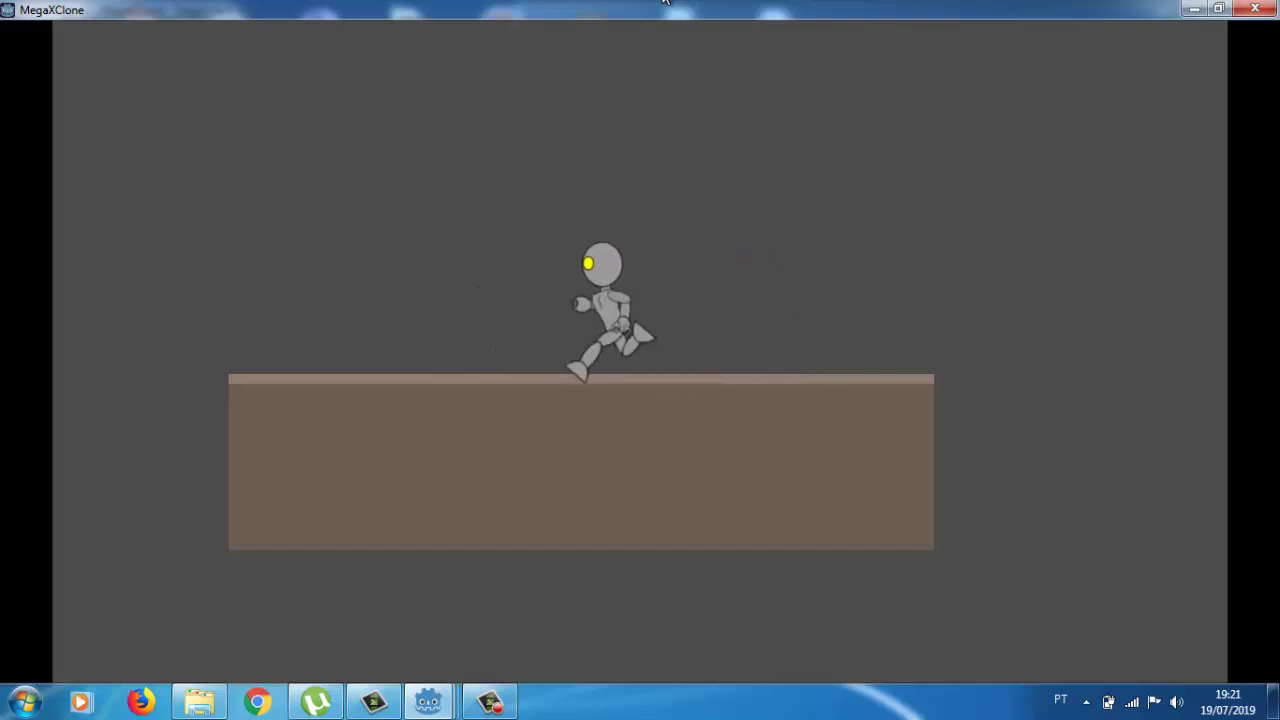
pyautogui.press('Right')
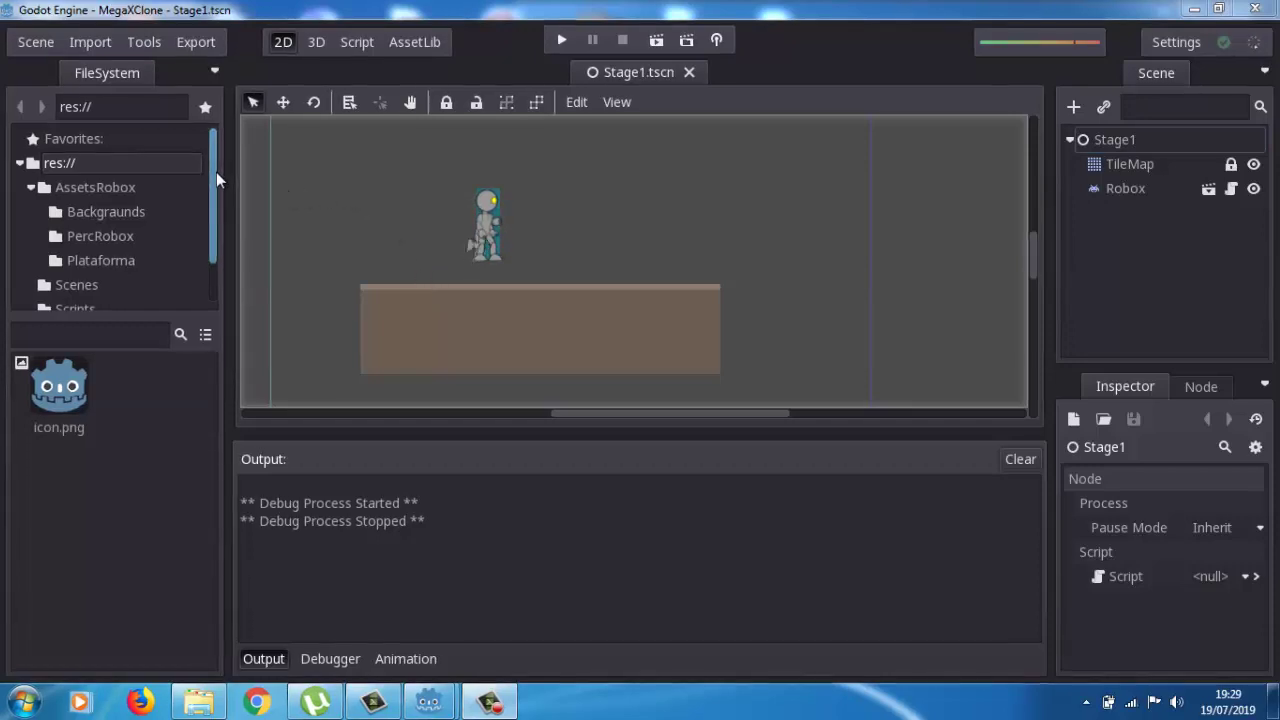
# Step: Delete the Robox.tscn scene file from the Scenes folder despite its dependencies
pyautogui.moveTo(216, 172); pyautogui.dragTo(209, 145)
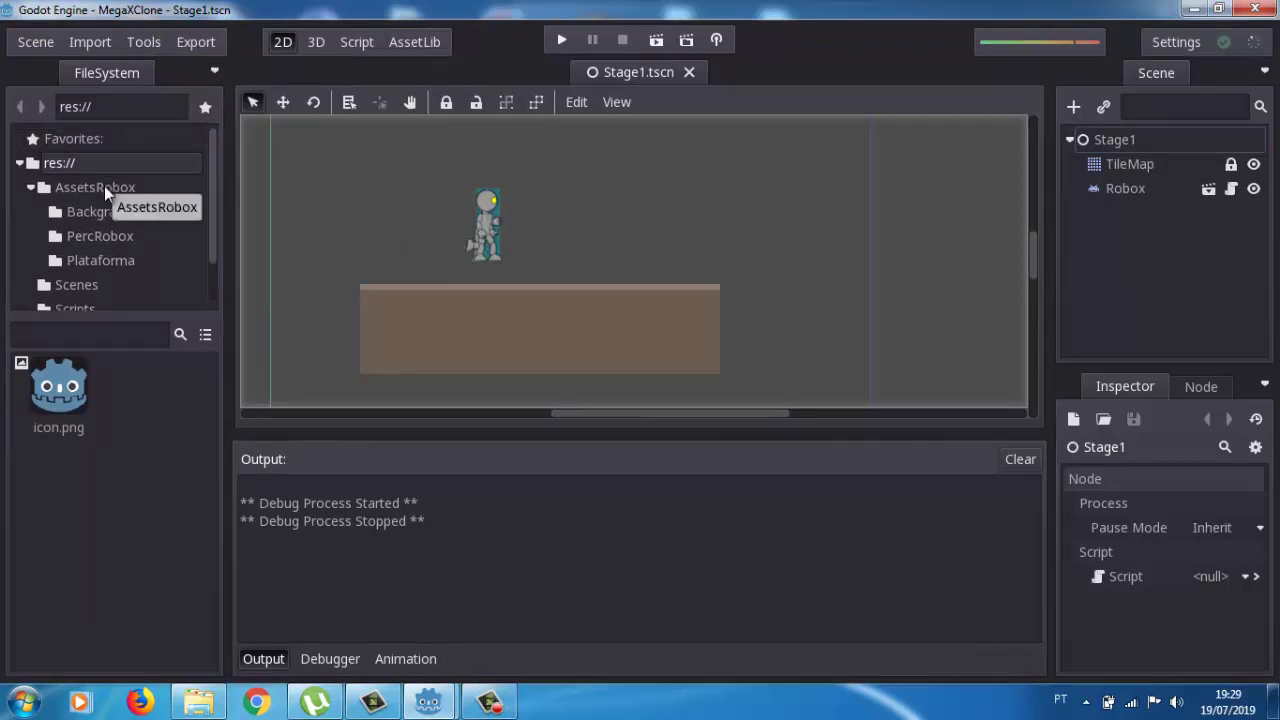
pyautogui.click(85, 283)
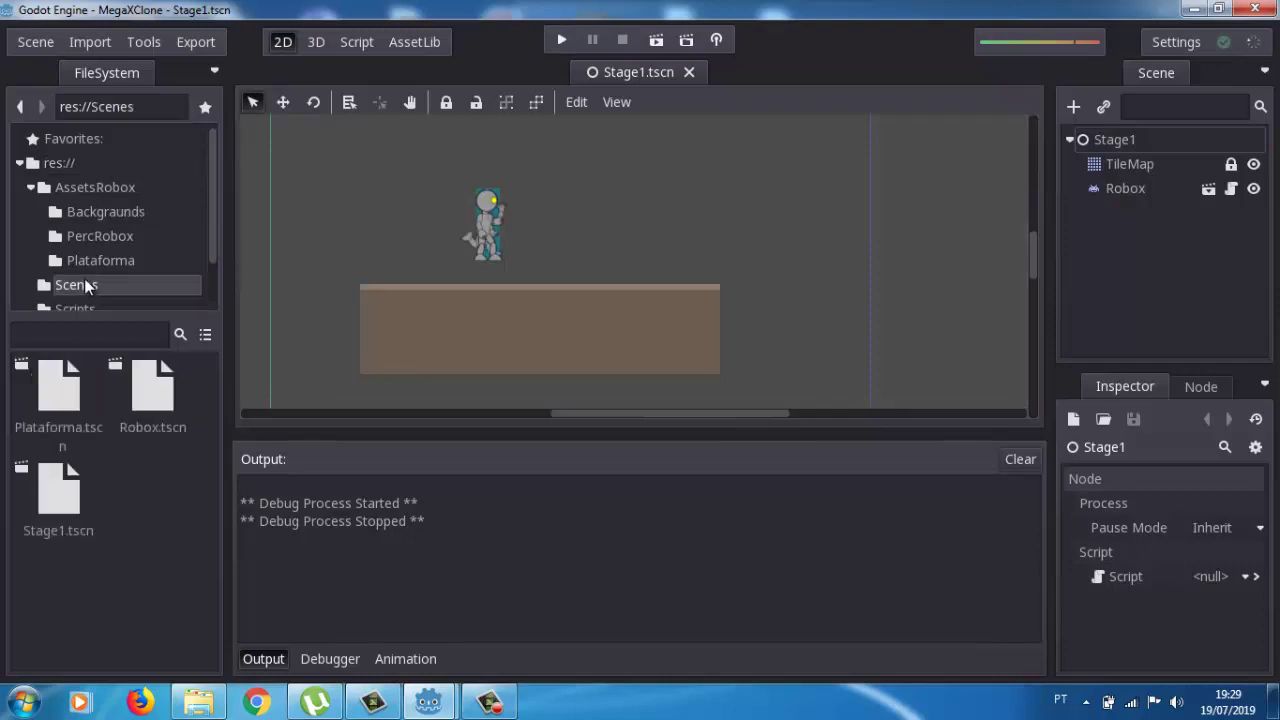
pyautogui.rightClick(147, 400)
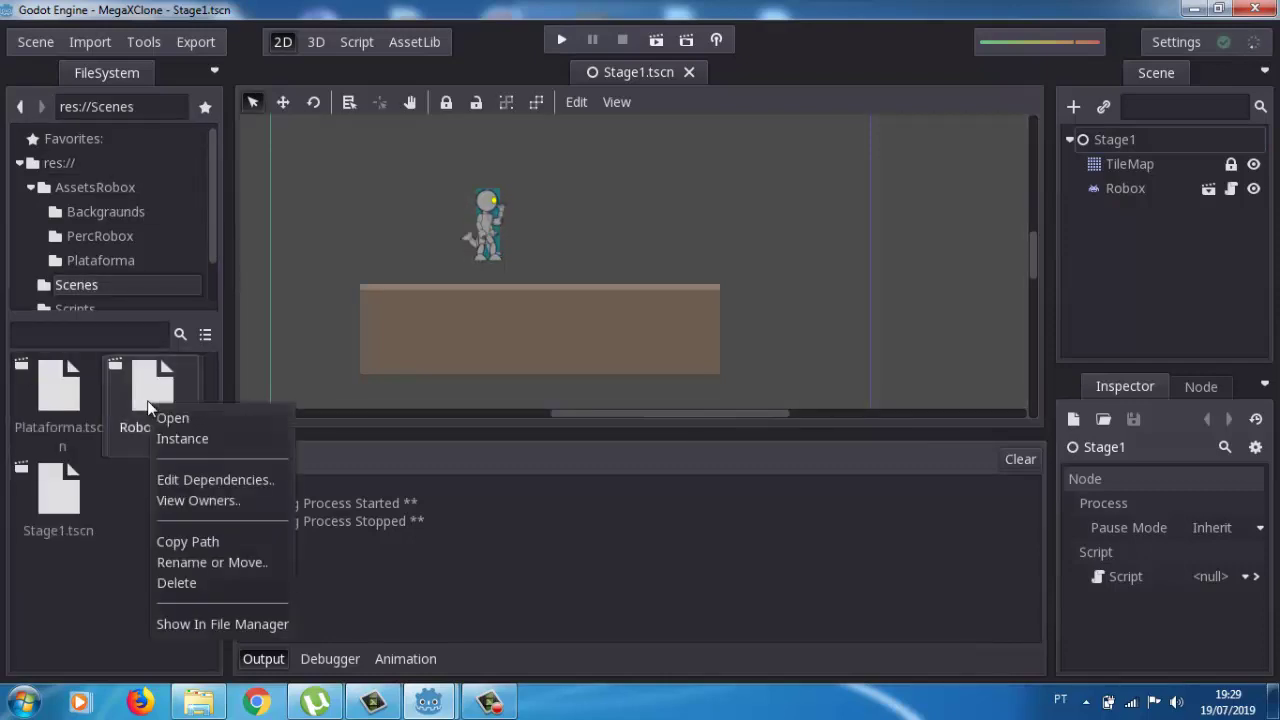
pyautogui.click(256, 583)
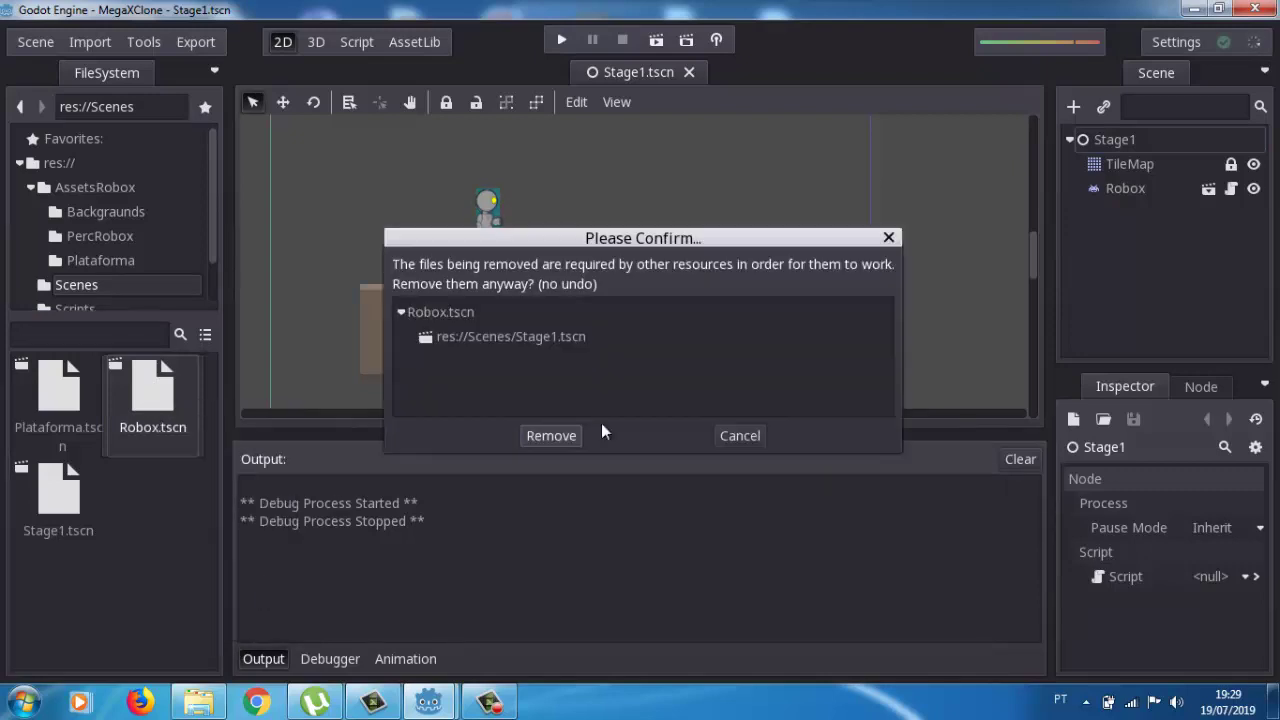
pyautogui.click(551, 436)
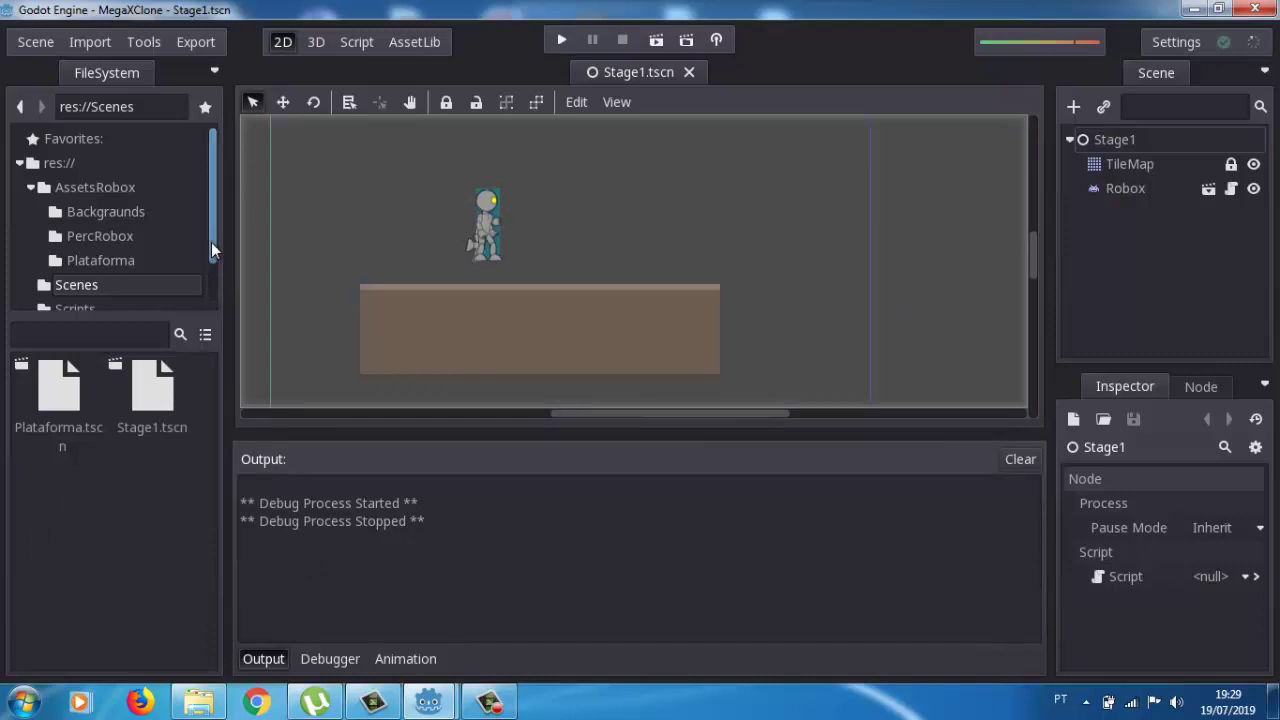
# Step: Delete the Robox.gd script from the Scripts folder
pyautogui.moveTo(211, 242); pyautogui.dragTo(209, 276)
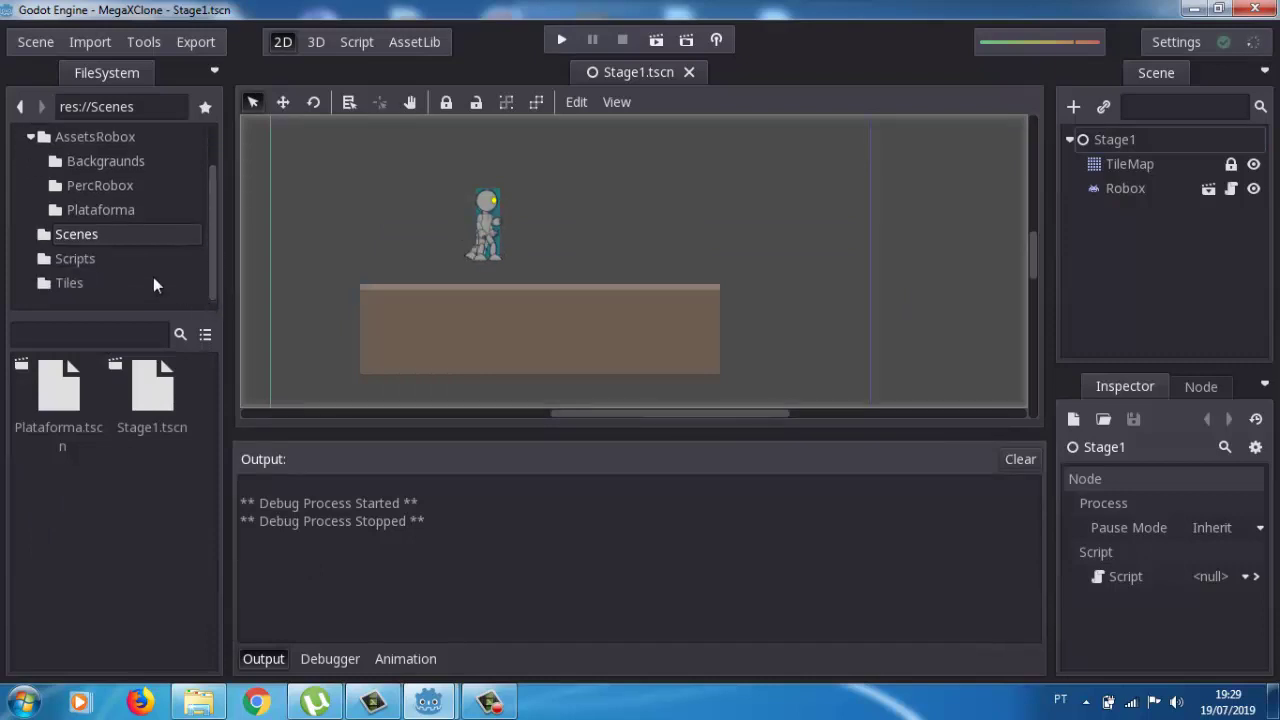
pyautogui.click(96, 260)
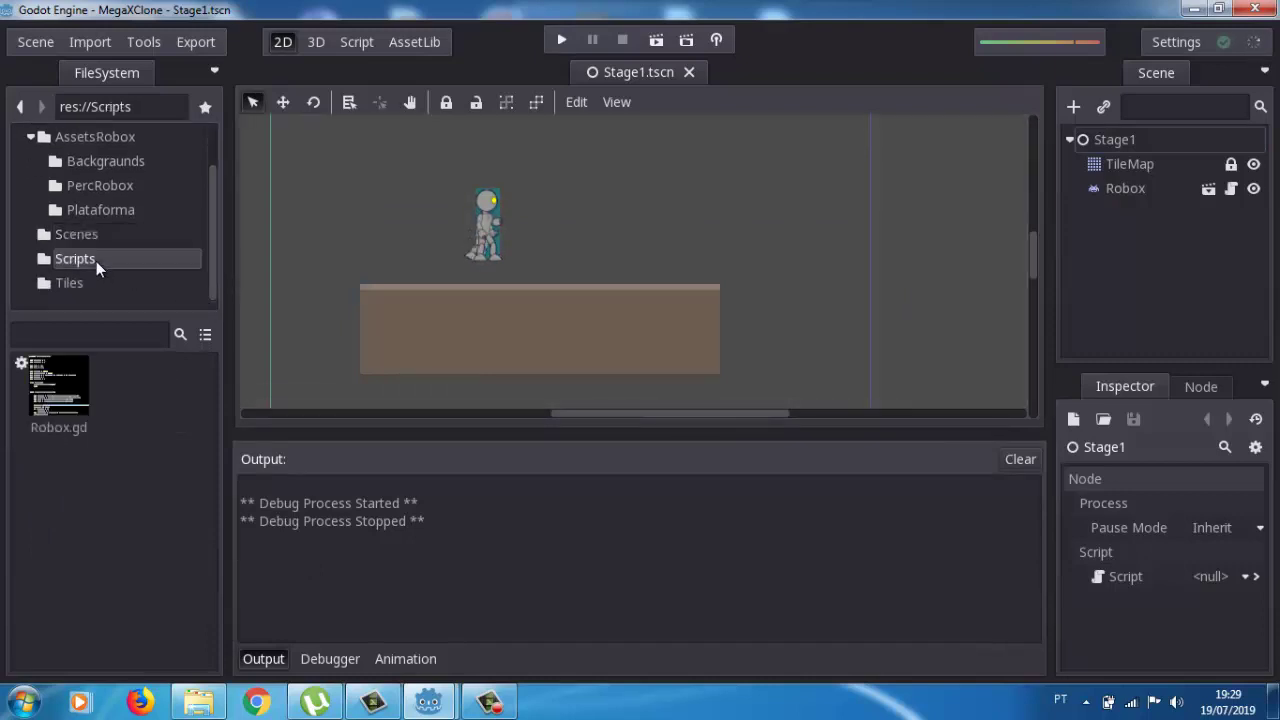
pyautogui.rightClick(61, 377)
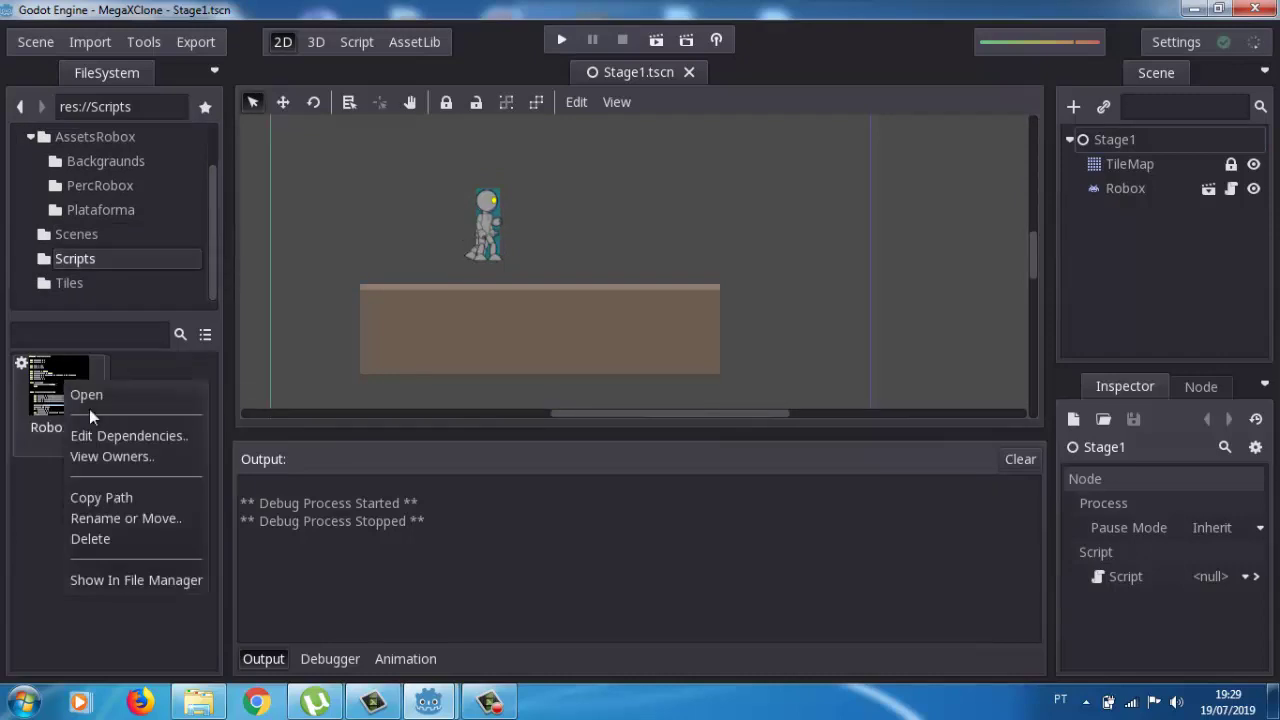
pyautogui.click(141, 543)
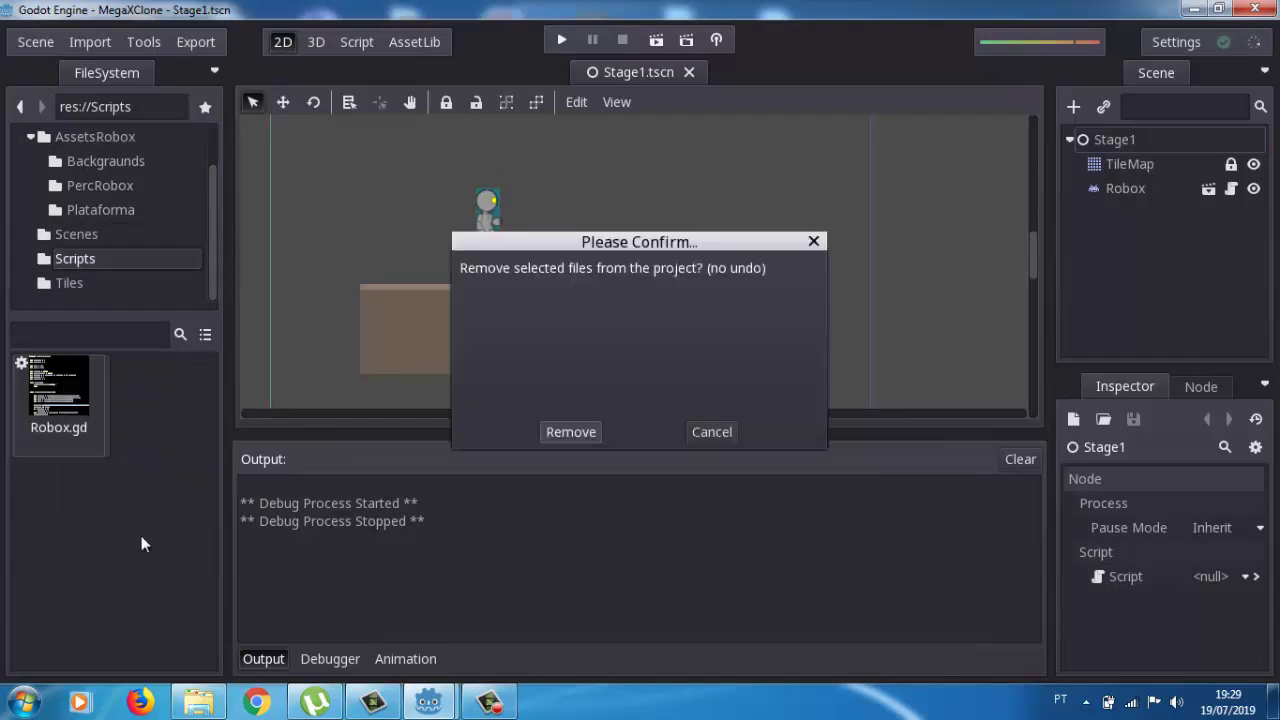
pyautogui.click(572, 432)
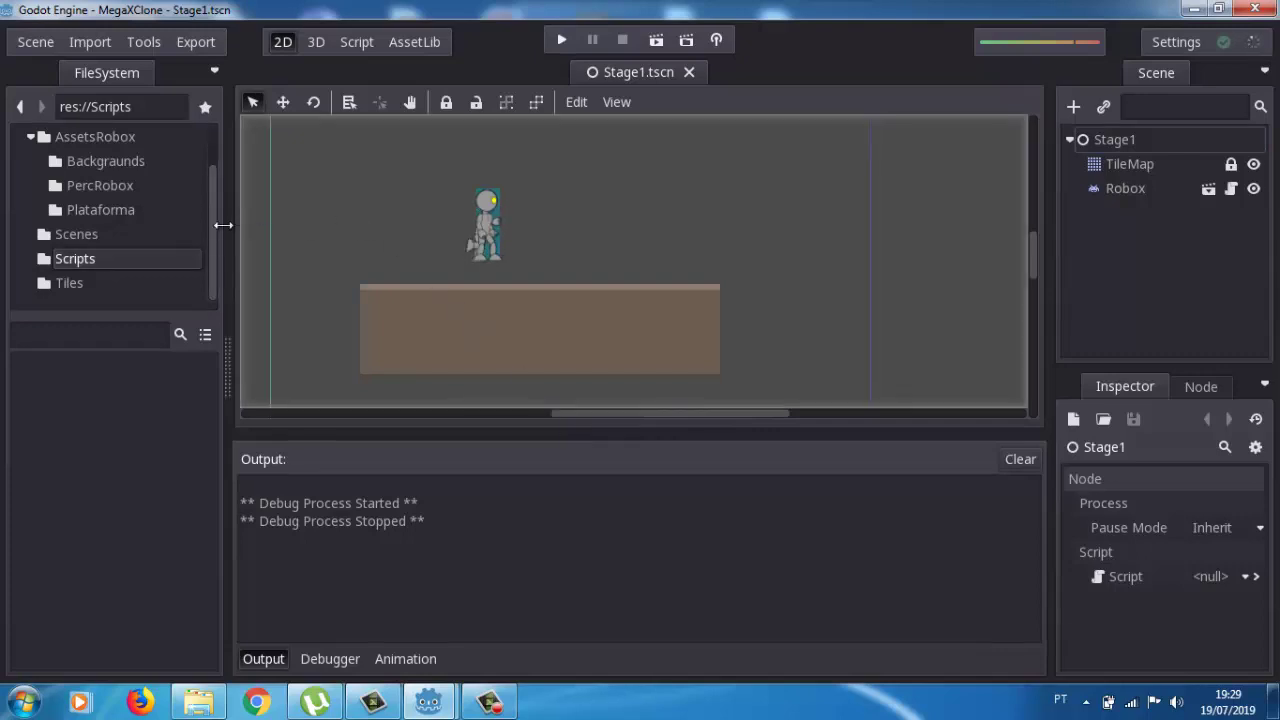
# Step: Remove the Robox node from the Stage1 scene tree
pyautogui.moveTo(211, 214); pyautogui.dragTo(215, 160)
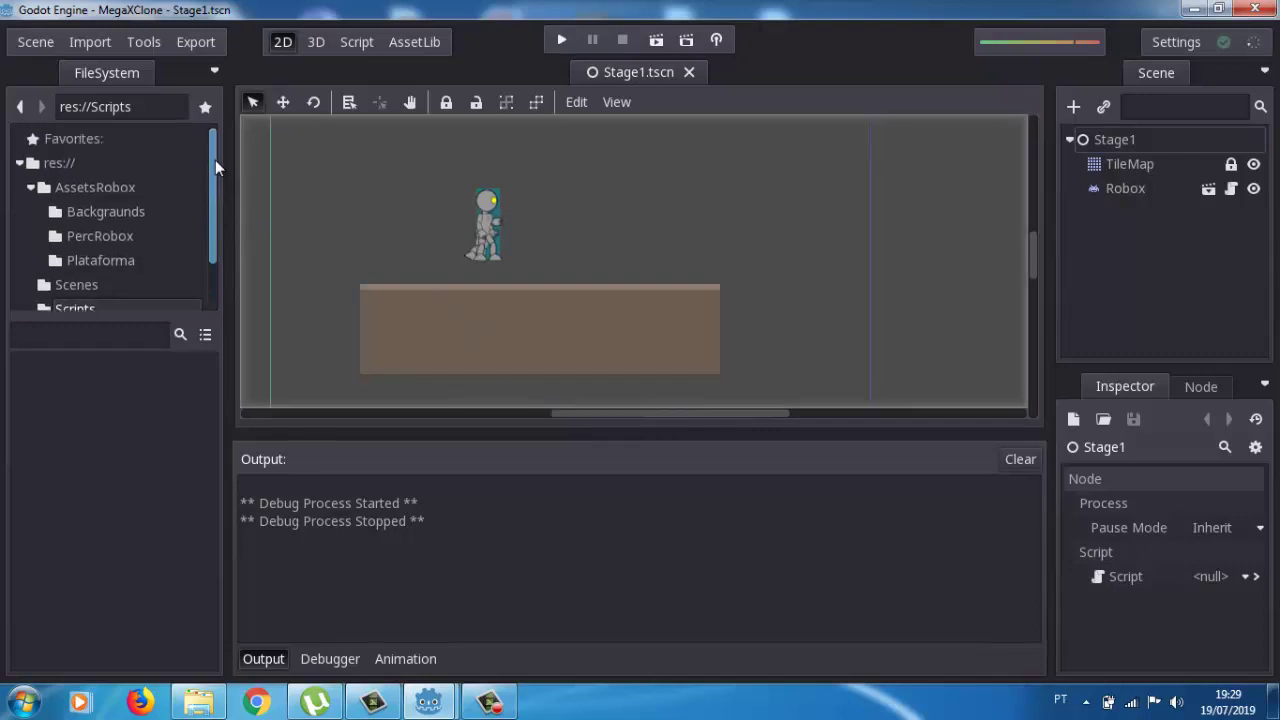
pyautogui.click(1147, 192)
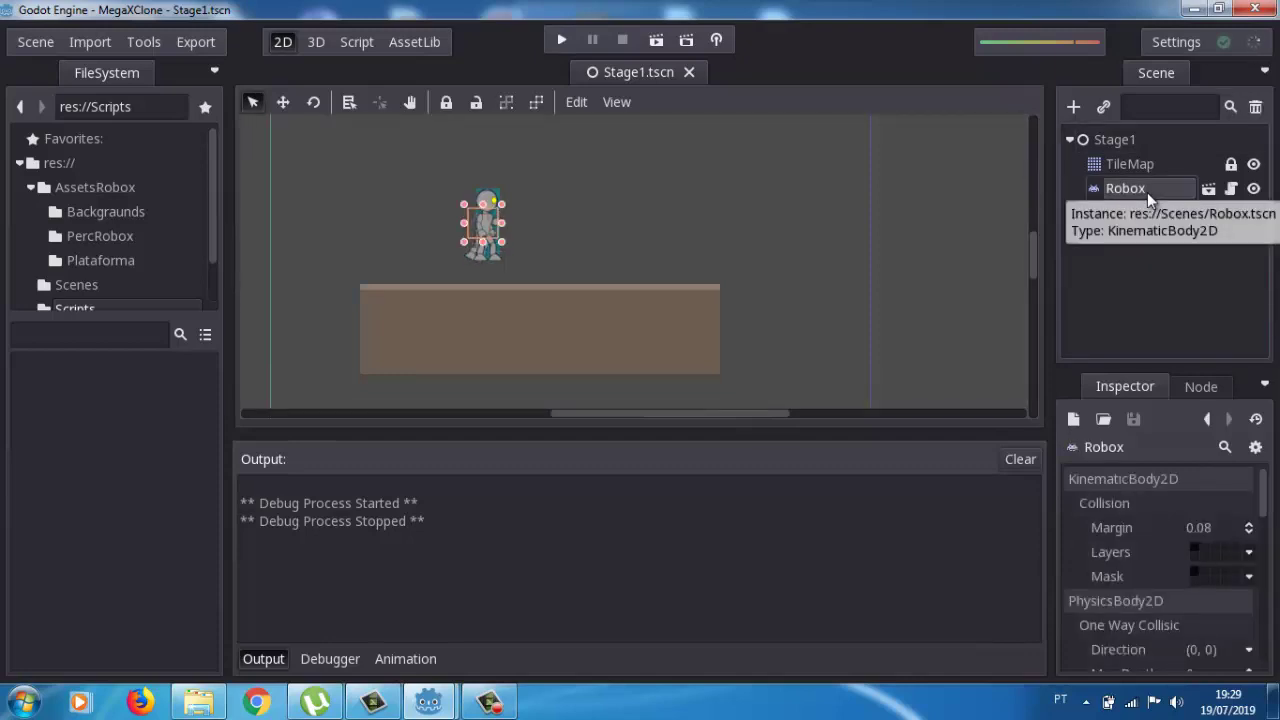
pyautogui.press('Delete')
pyautogui.press('Return')
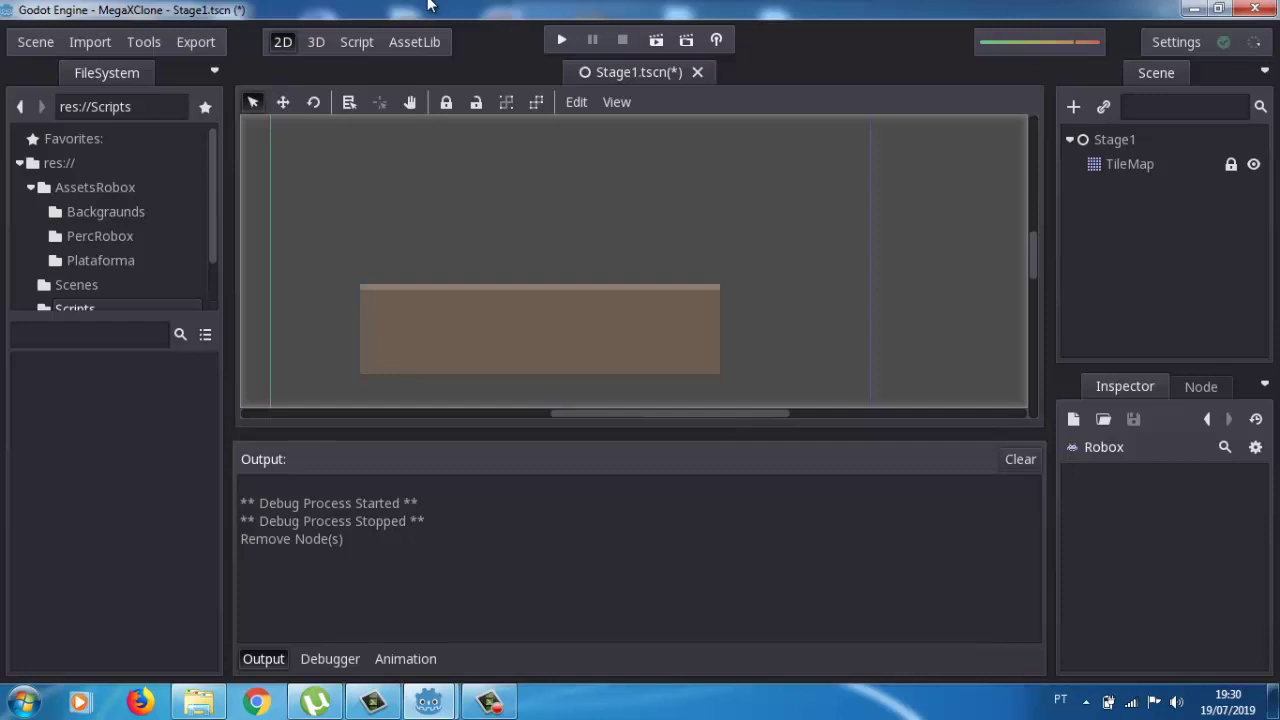
# Step: Start a new scene with a KinematicBody2D root node
pyautogui.click(35, 42)
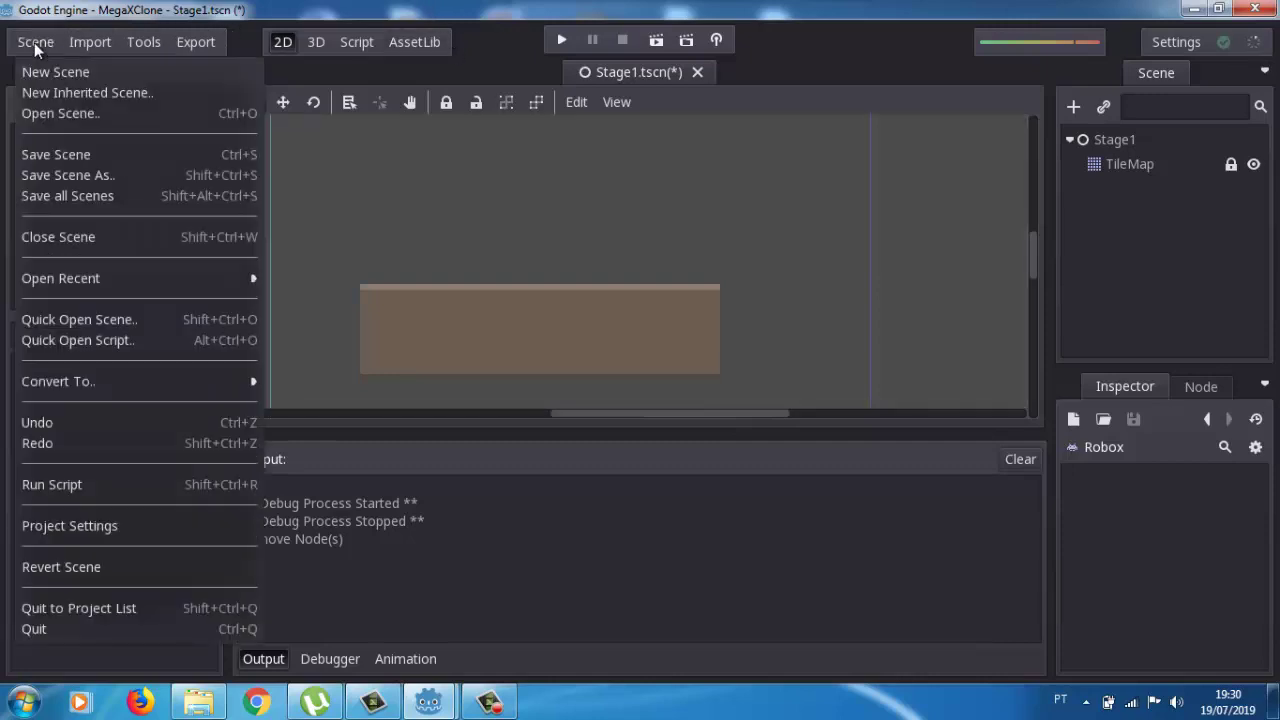
pyautogui.click(85, 72)
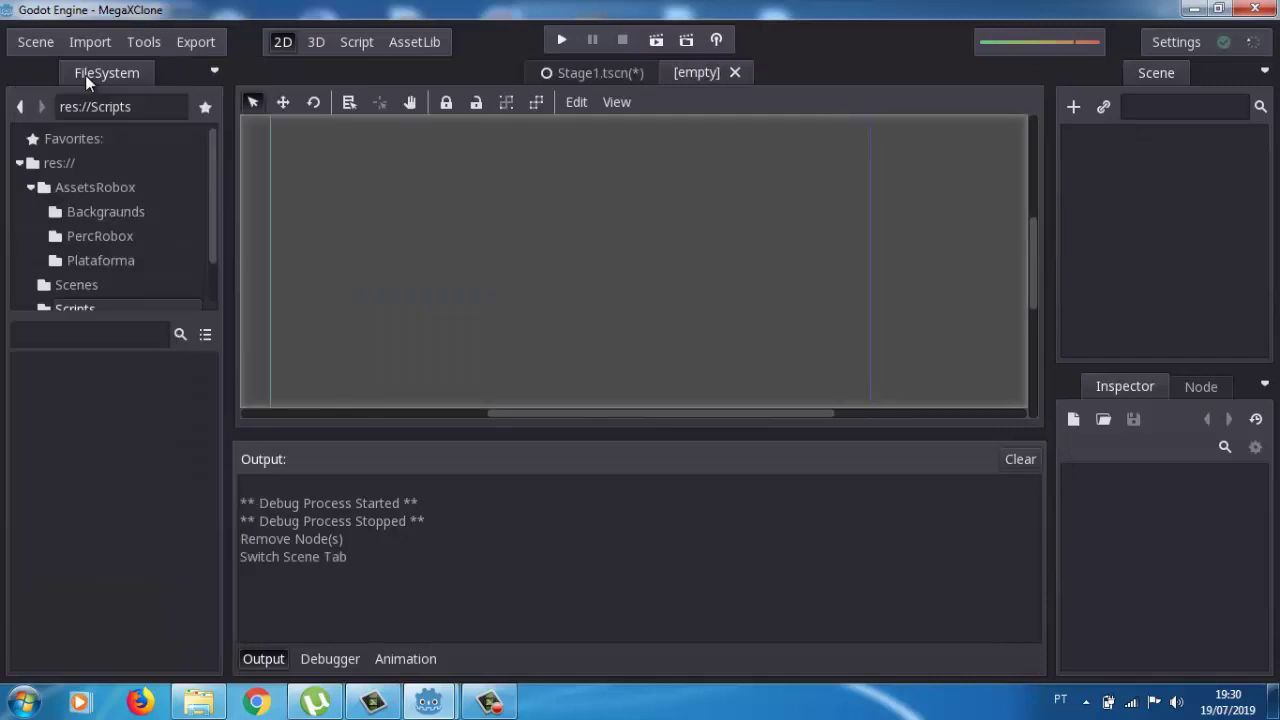
pyautogui.click(1071, 110)
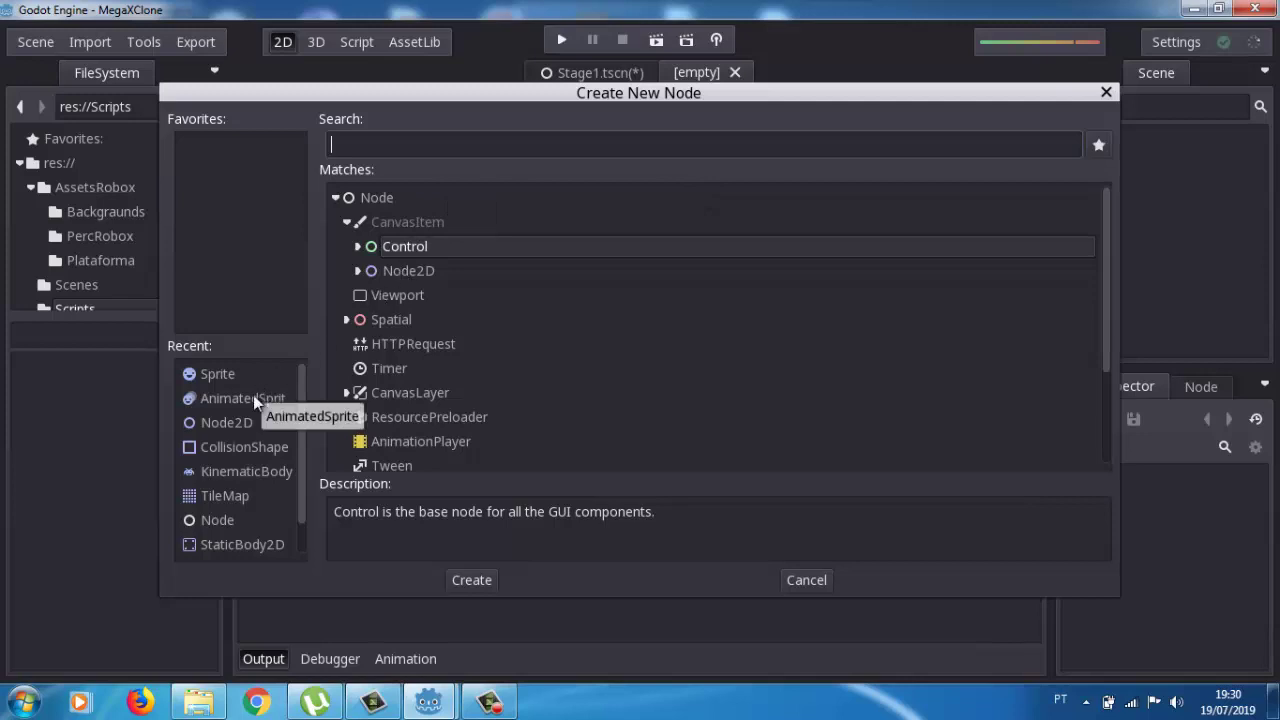
pyautogui.write('knema')
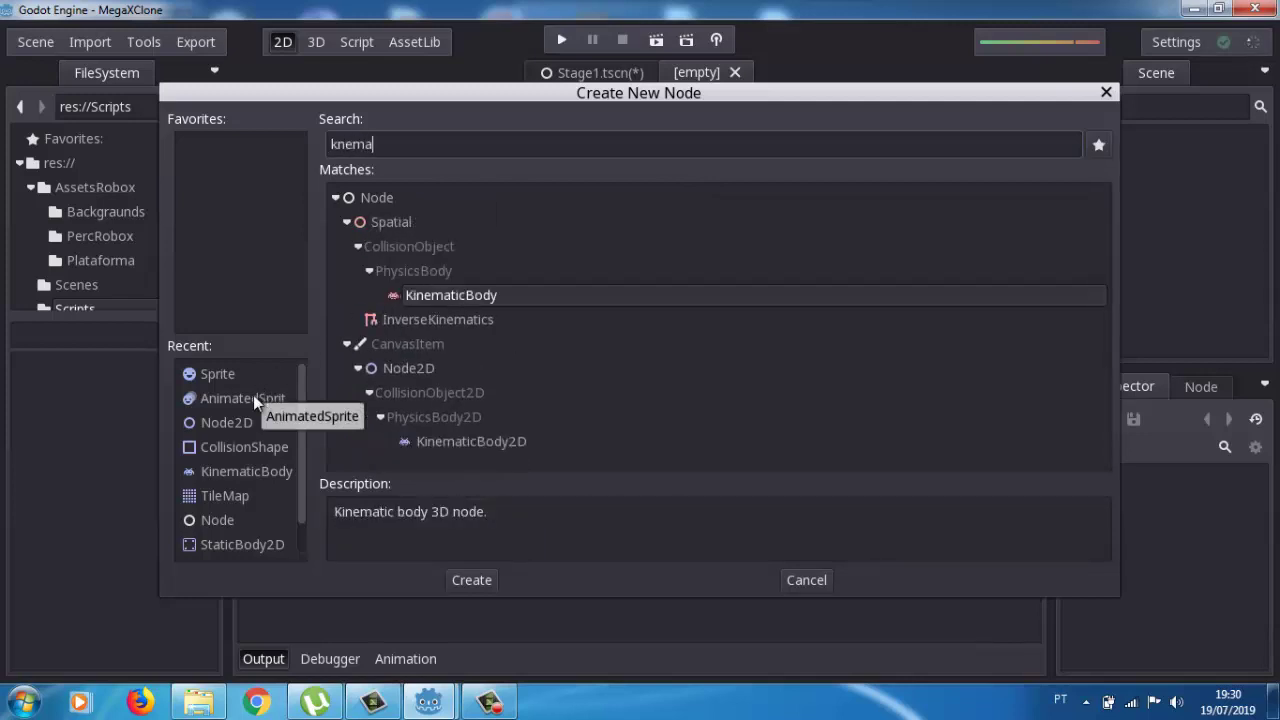
pyautogui.click(475, 443)
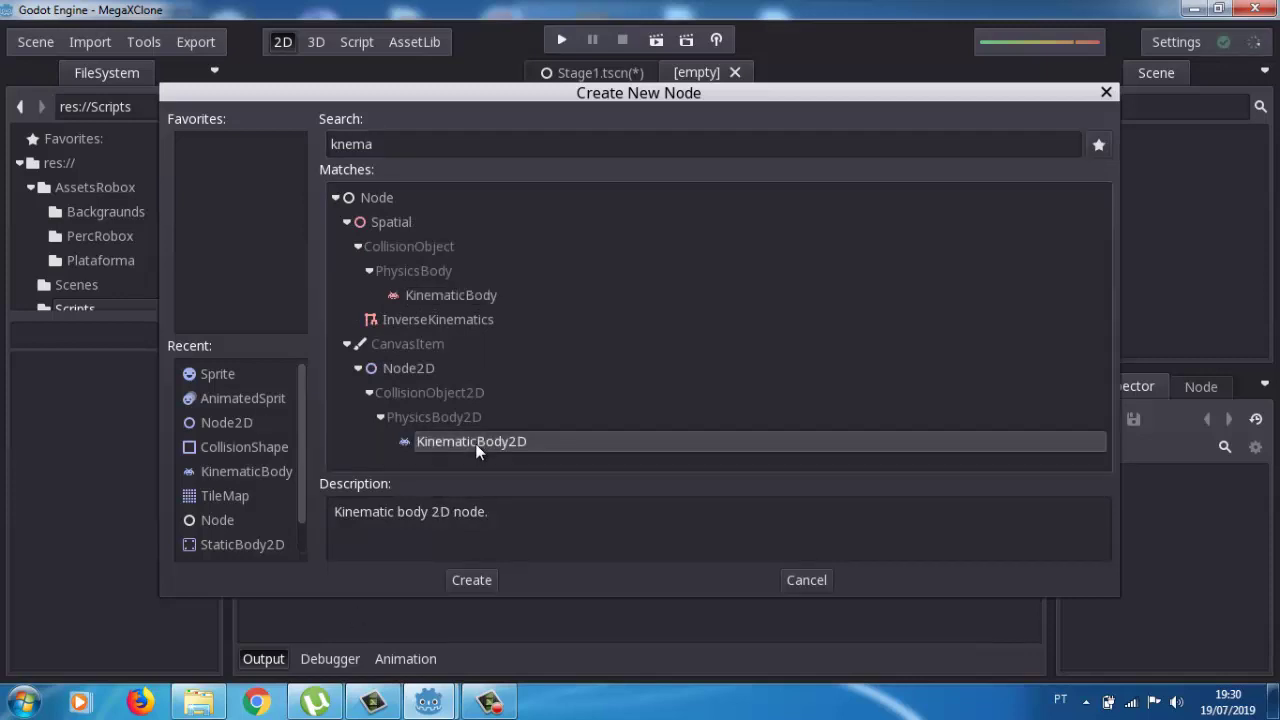
pyautogui.click(470, 581)
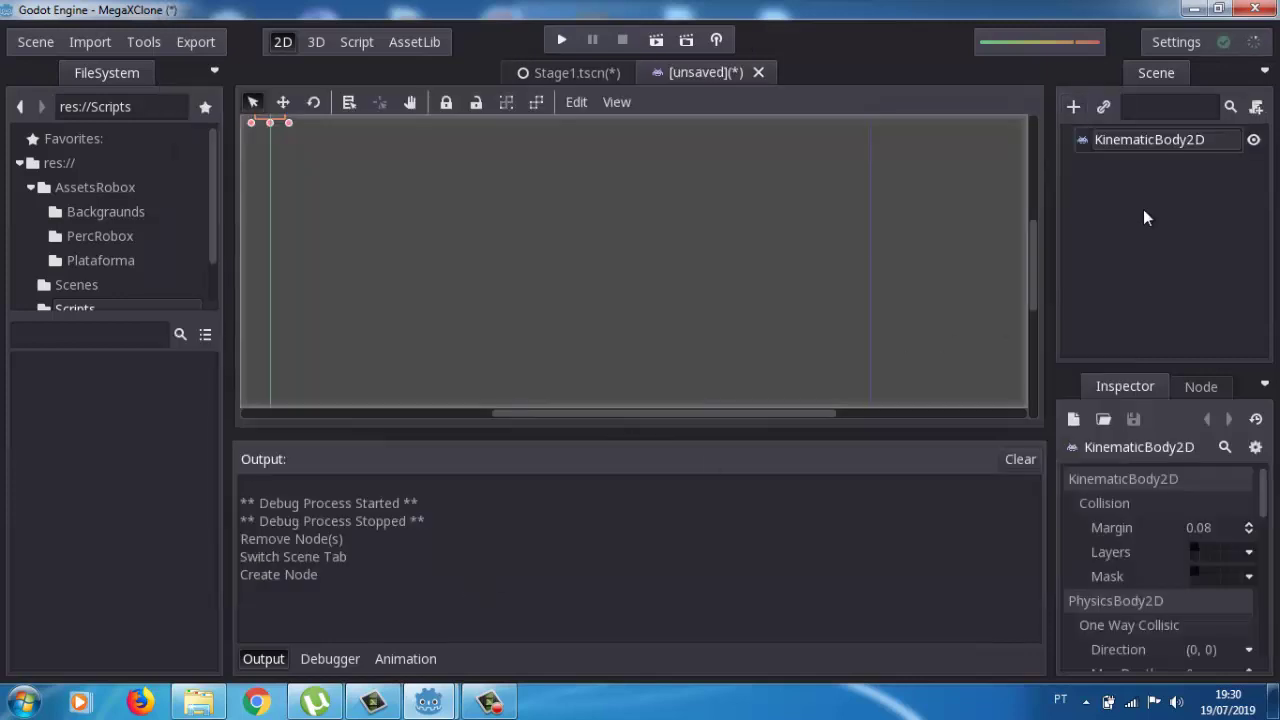
# Step: Rename the KinematicBody2D root node to RoboX
pyautogui.doubleClick(1160, 141)
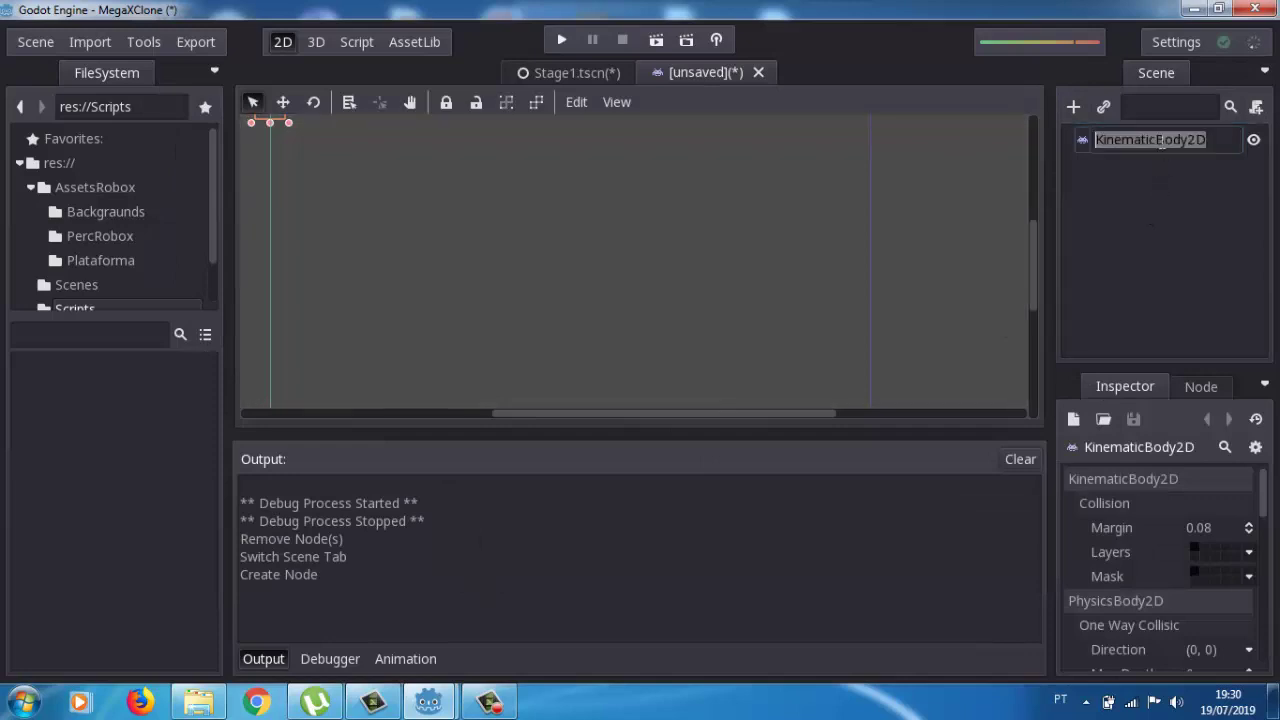
pyautogui.write('Robo')
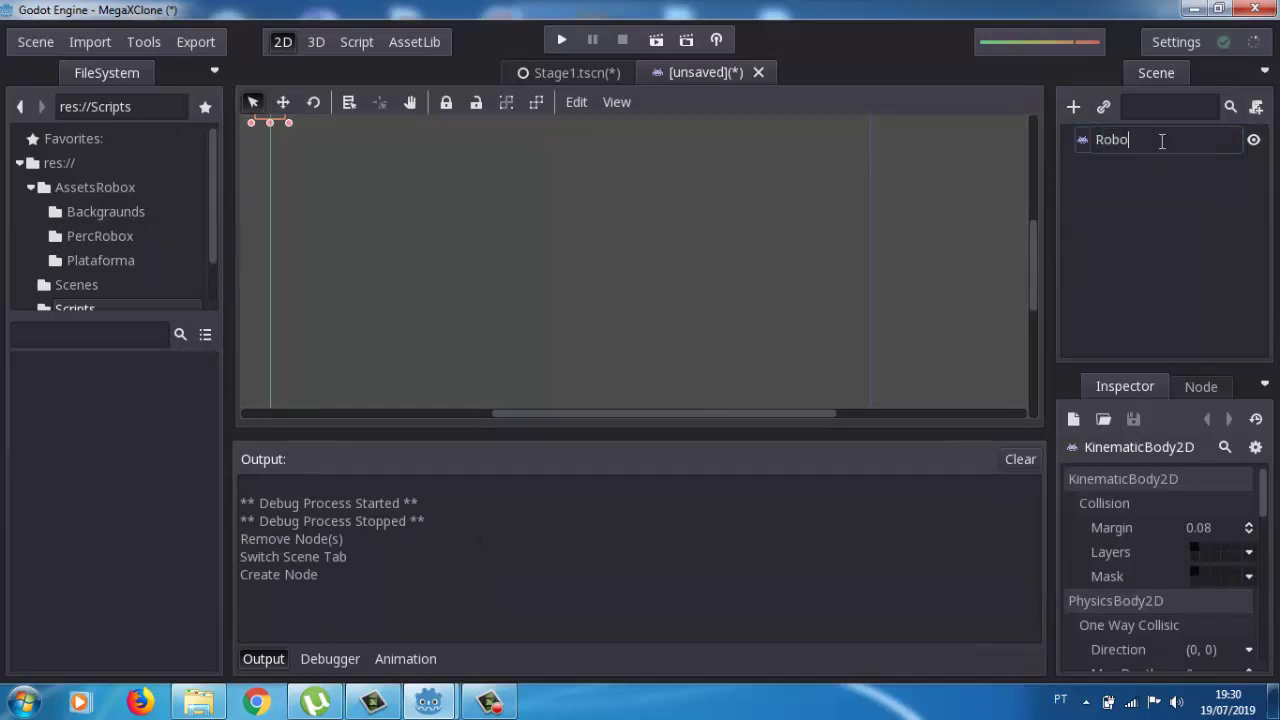
pyautogui.write('X')
pyautogui.press('Return')
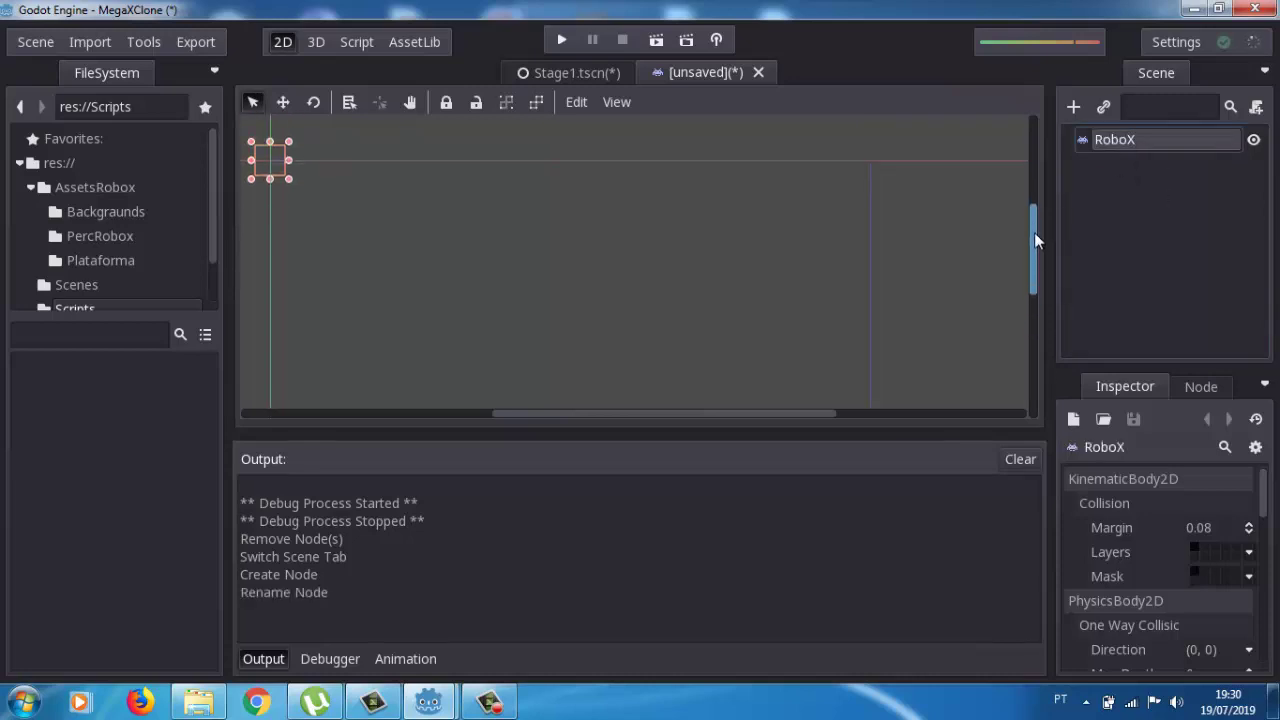
pyautogui.scroll(3, 1034, 228)
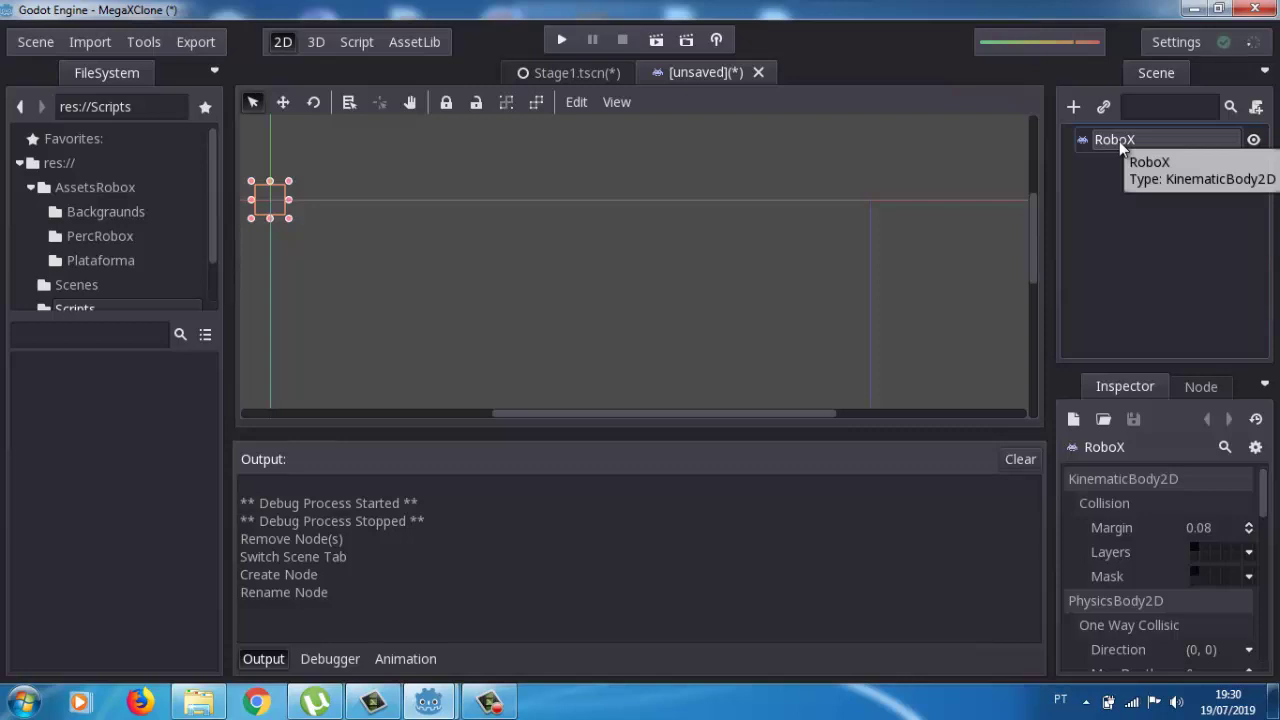
pyautogui.rightClick(1119, 141)
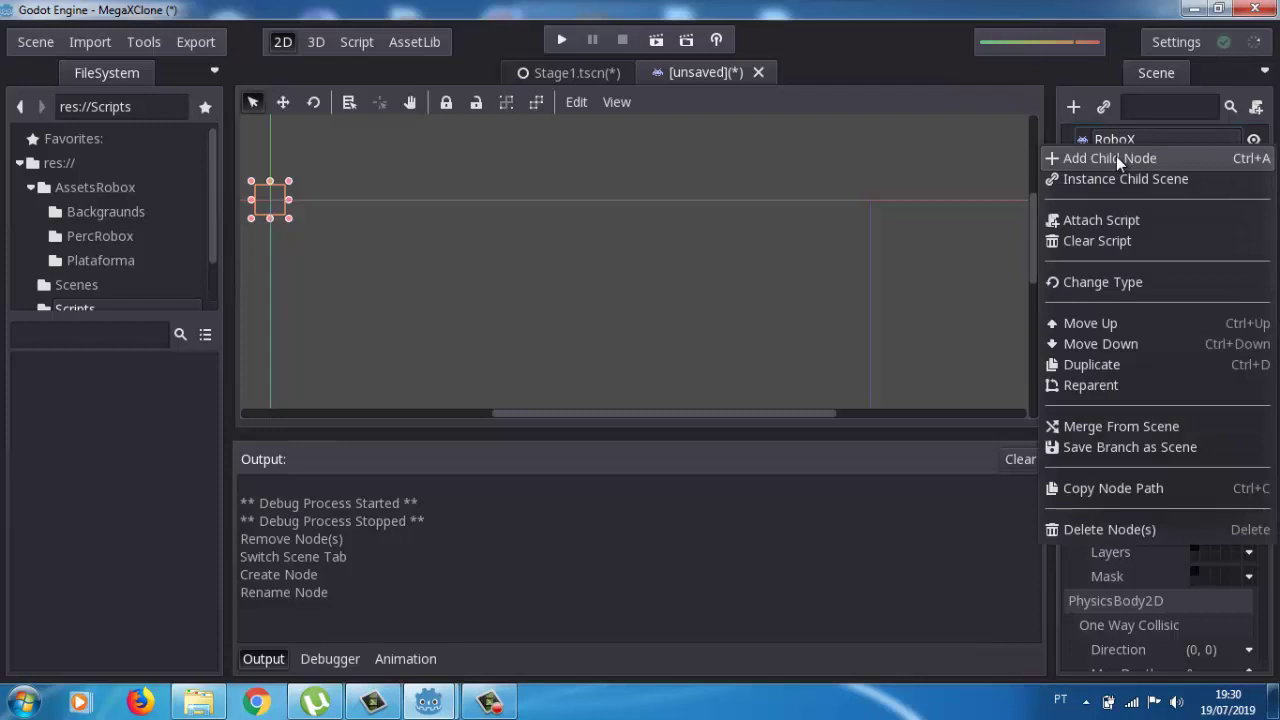
# Step: Add a Node2D child under RoboX named SpritesDireita
pyautogui.click(1116, 156)
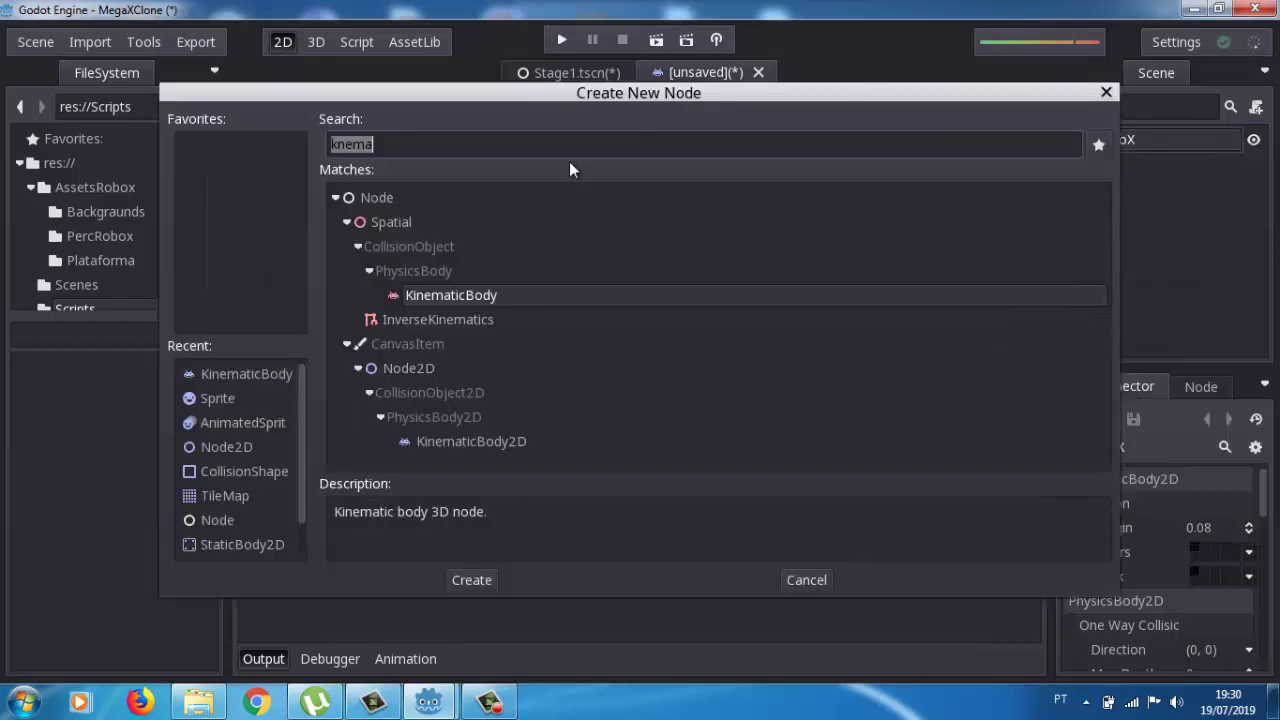
pyautogui.doubleClick(243, 450)
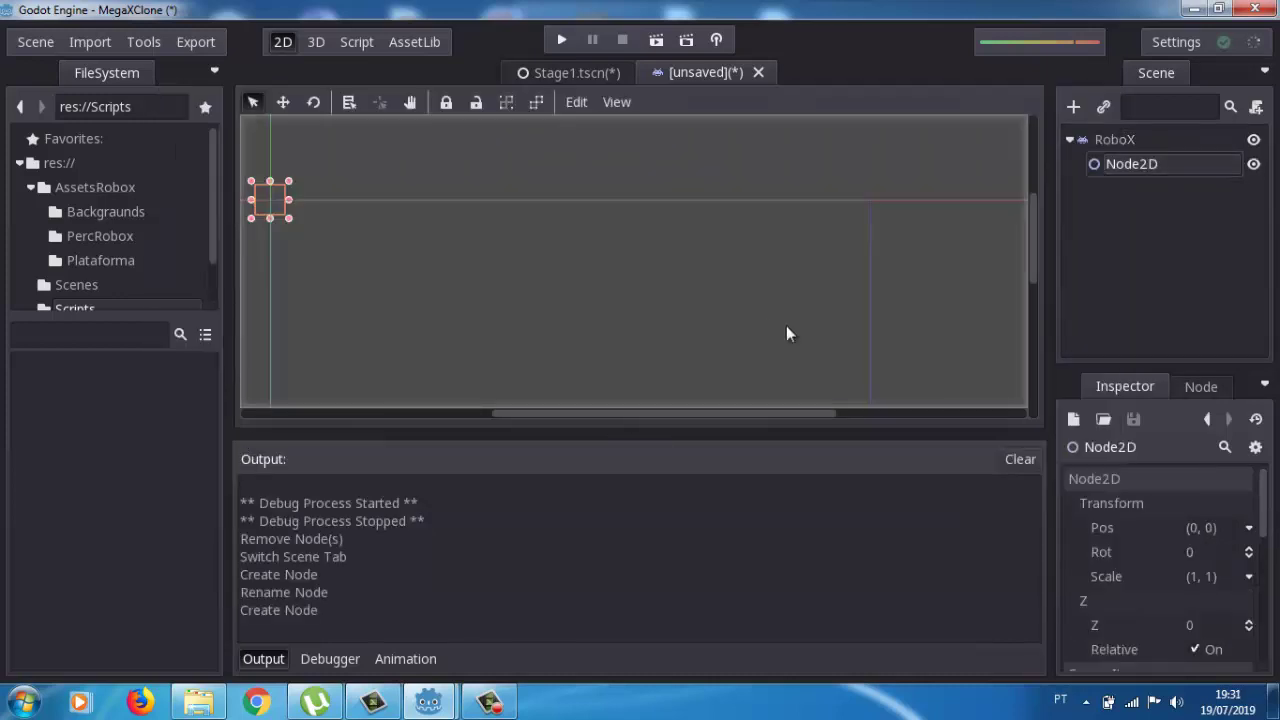
pyautogui.doubleClick(1164, 167)
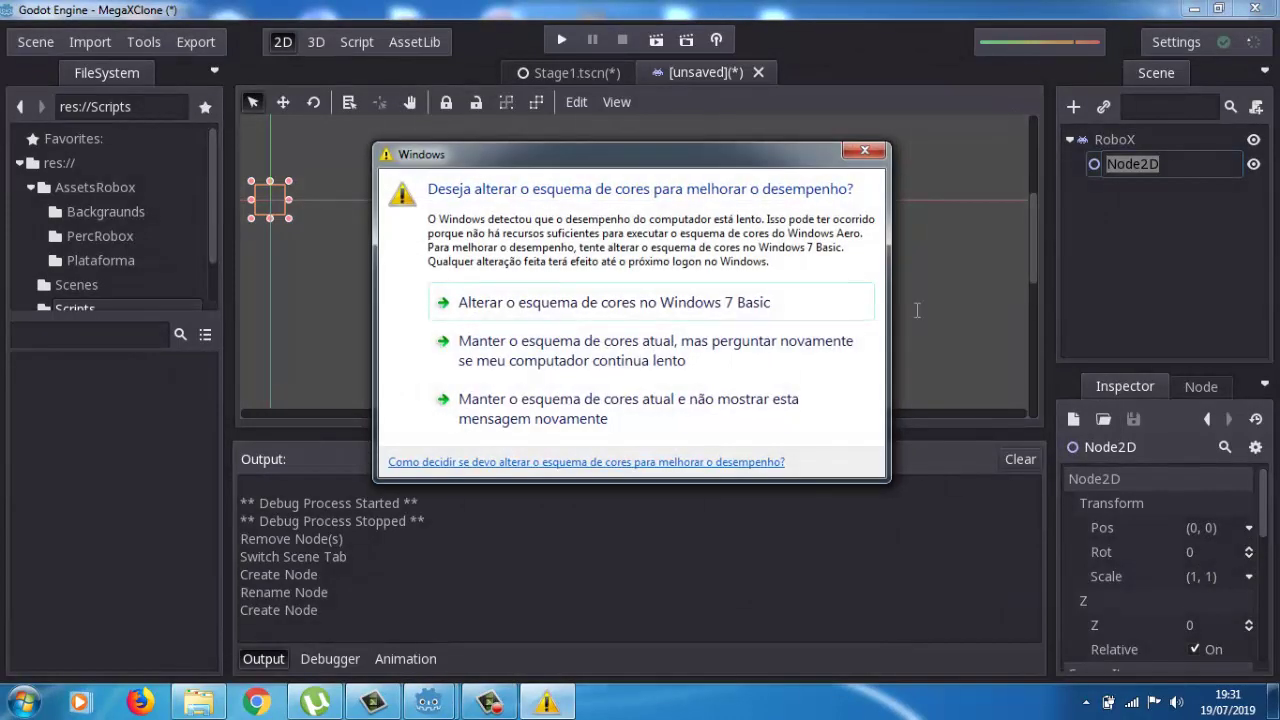
pyautogui.click(561, 420)
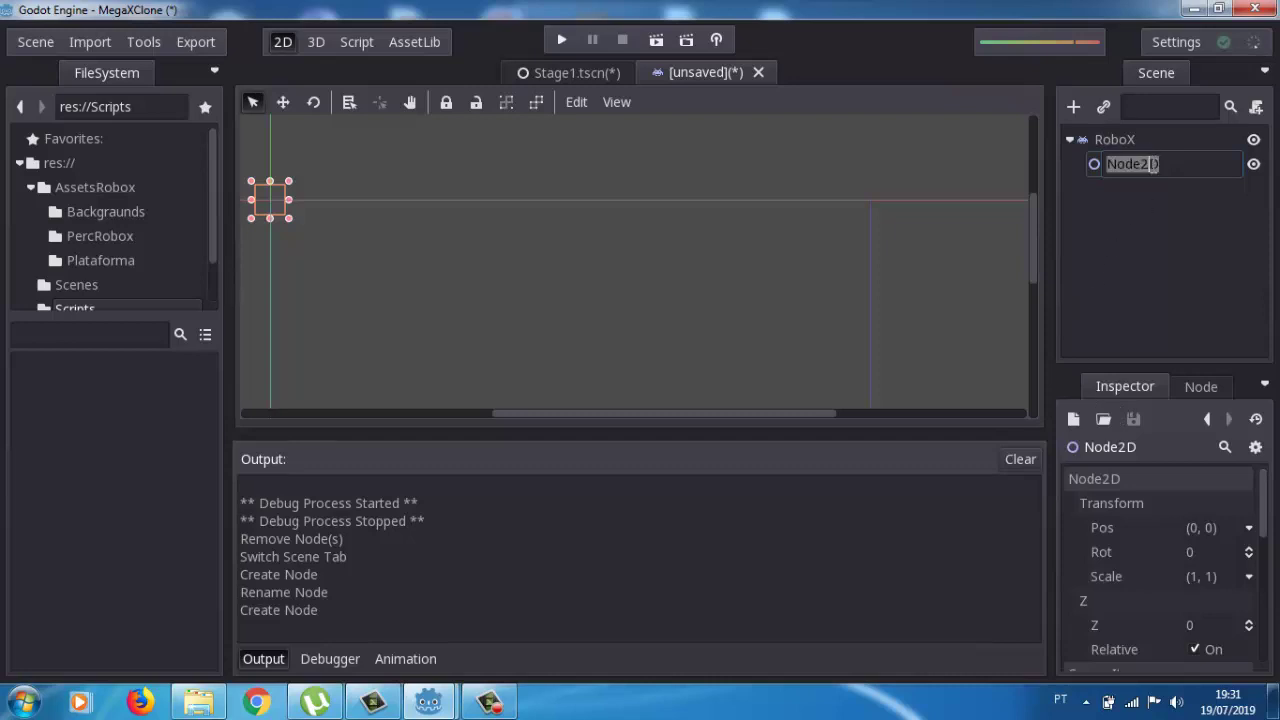
pyautogui.write('Sprites')
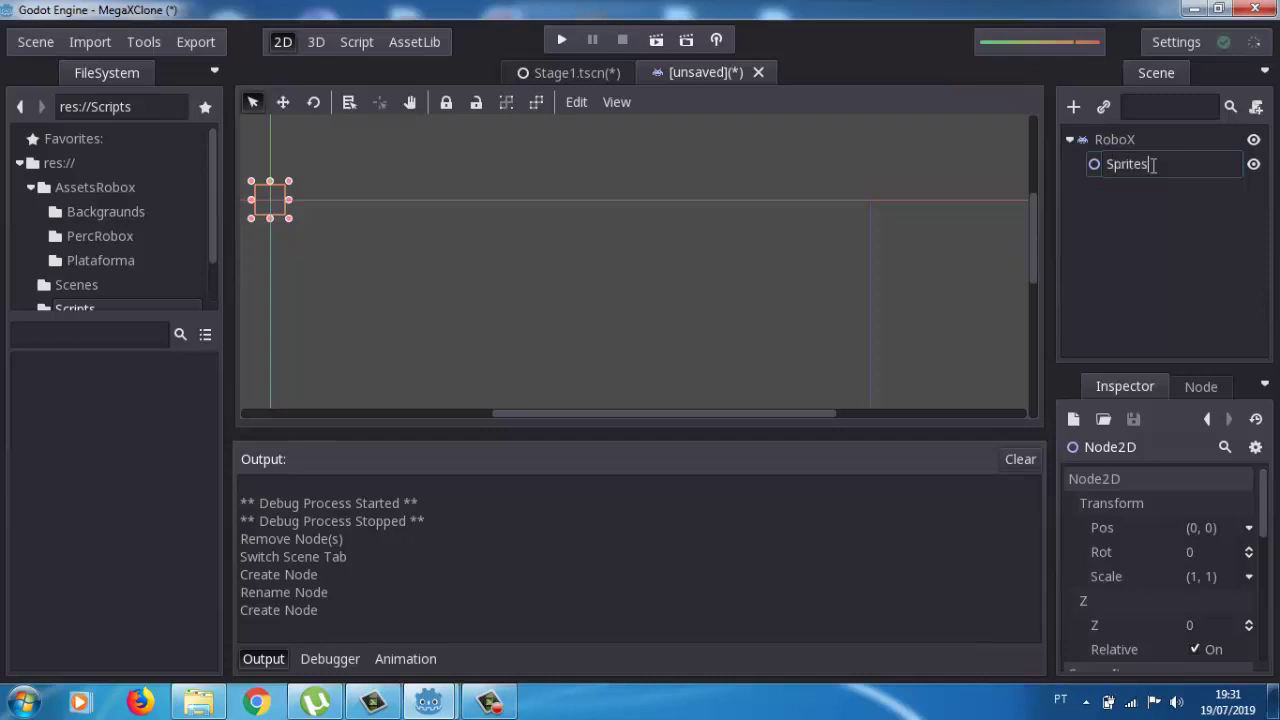
pyautogui.write('Direit')
pyautogui.write('a')
pyautogui.press('Return')
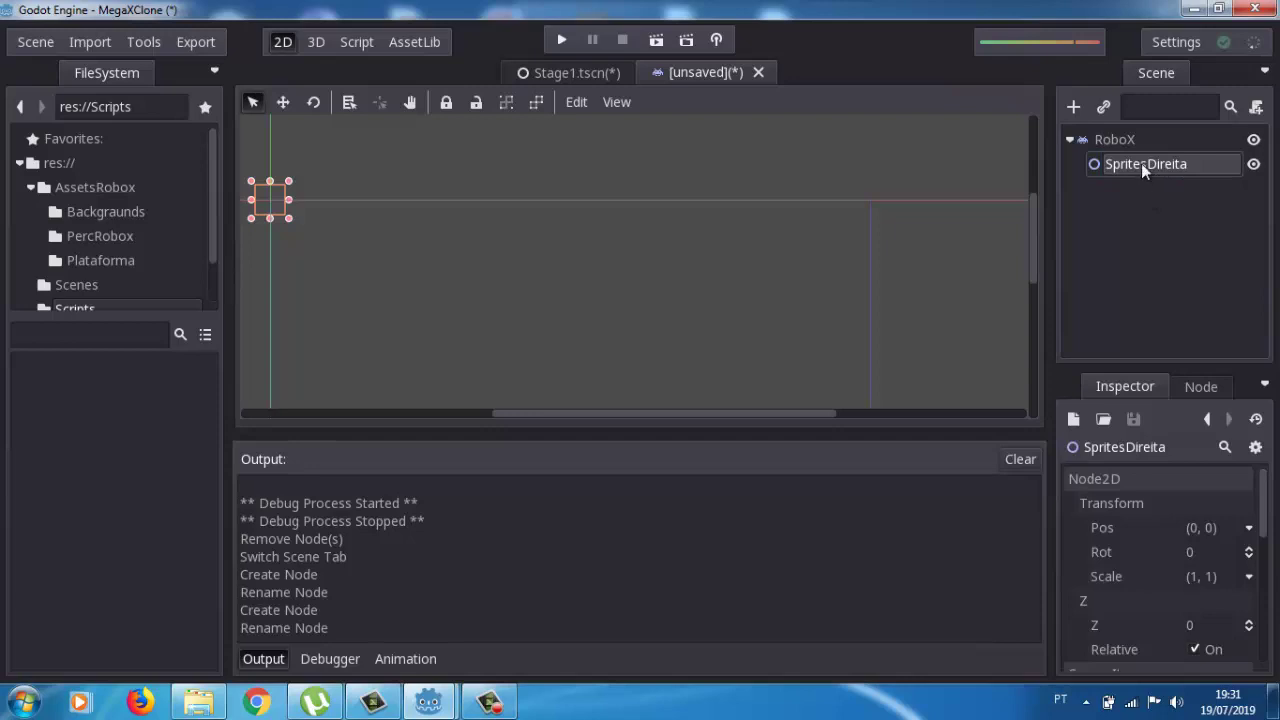
# Step: Duplicate SpritesDireita and name the copy SpritesEsquerda
pyautogui.click(1139, 143)
pyautogui.click(1137, 166)
pyautogui.hotkey('ctrl', 'd')
pyautogui.doubleClick(1154, 190)
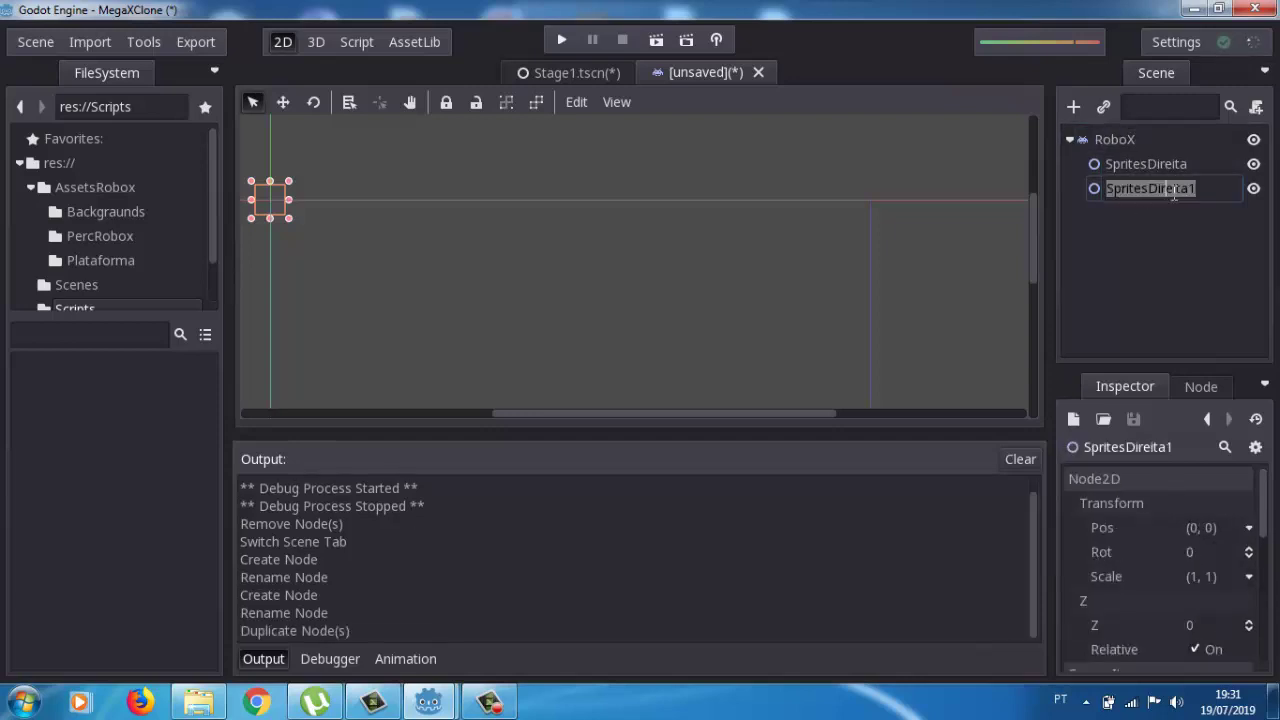
pyautogui.write('Spri')
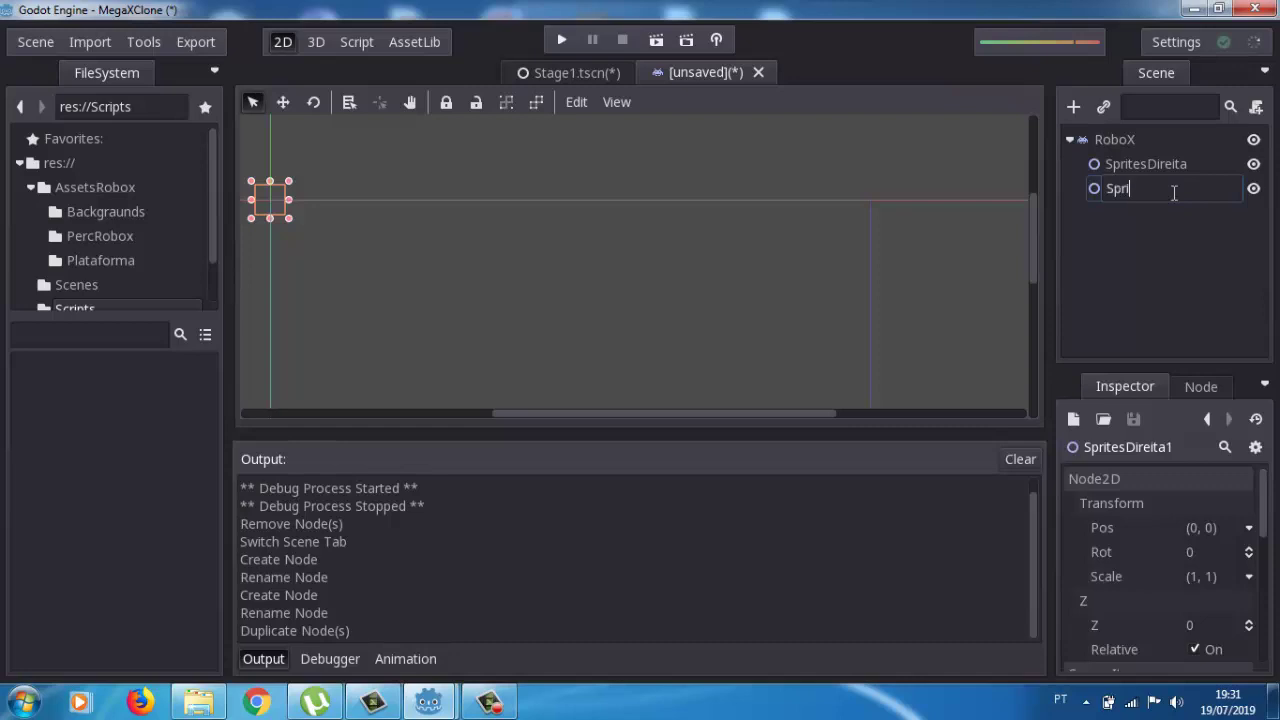
pyautogui.write('tesEsqqe')
pyautogui.write('rda')
pyautogui.click(1165, 163)
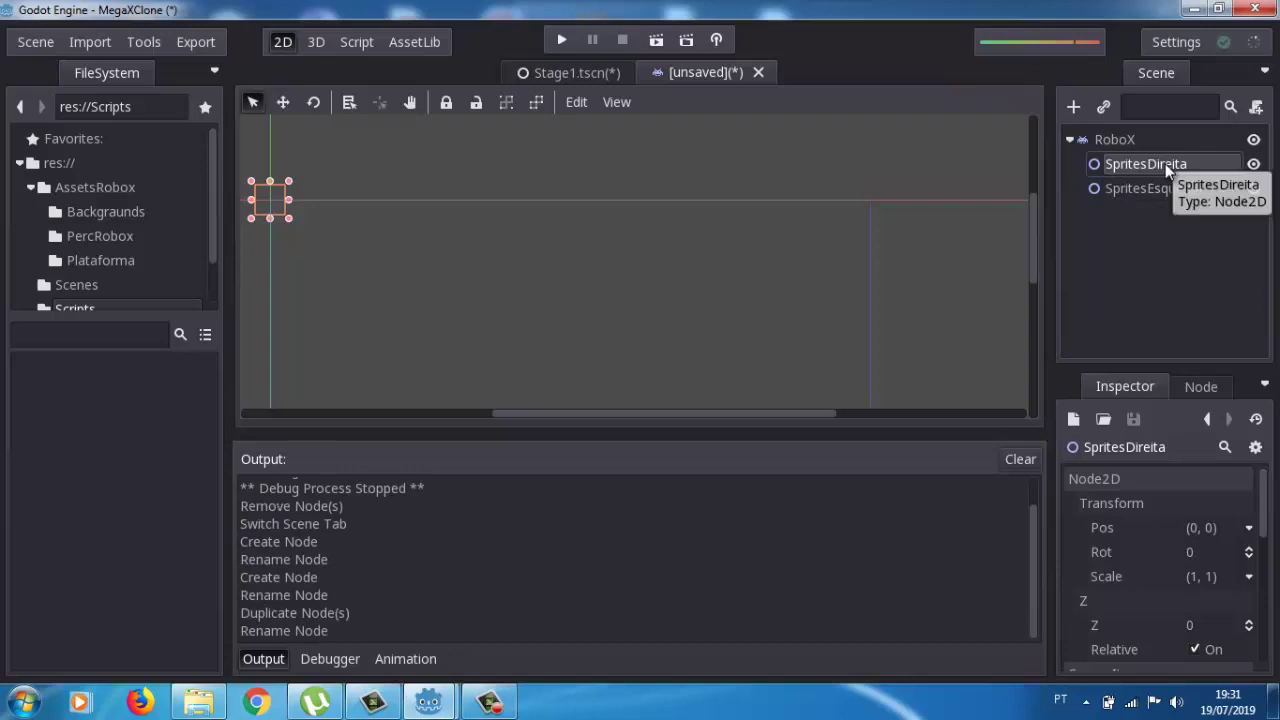
pyautogui.click(1150, 190)
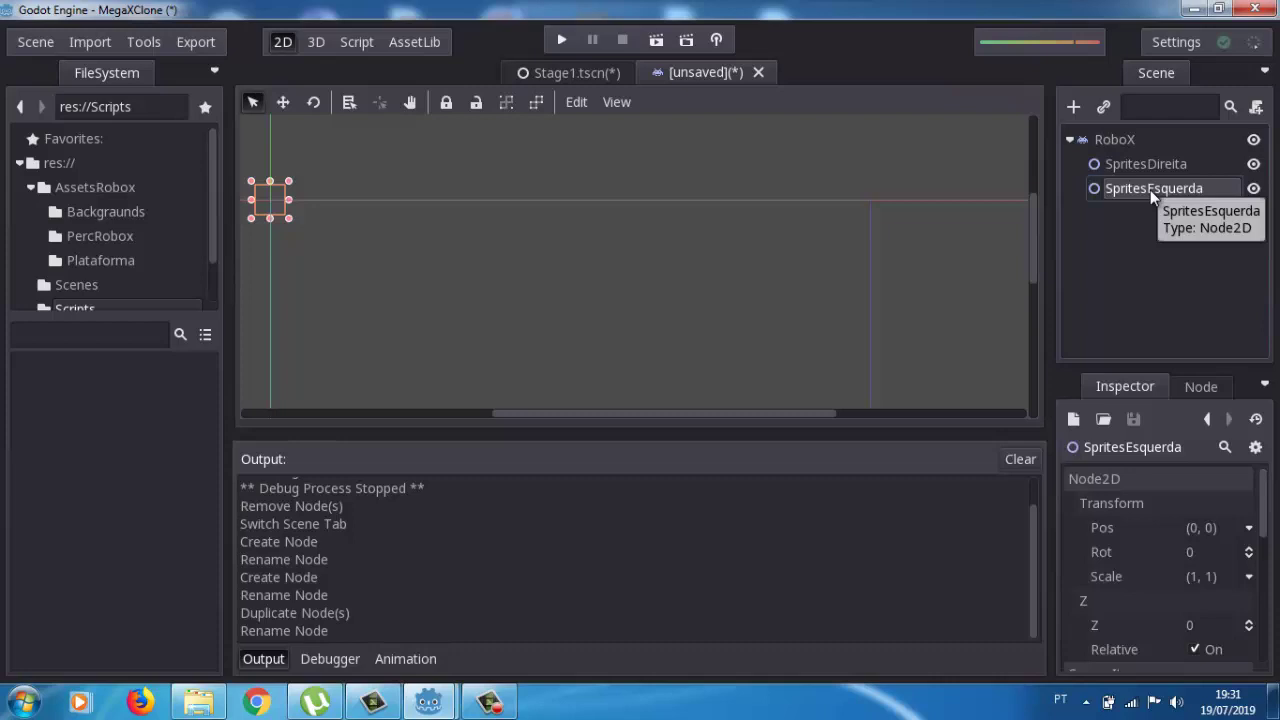
# Step: Add an AnimatedSprite named RoboXCorrendo inside SpritesDireita
pyautogui.click(1114, 157)
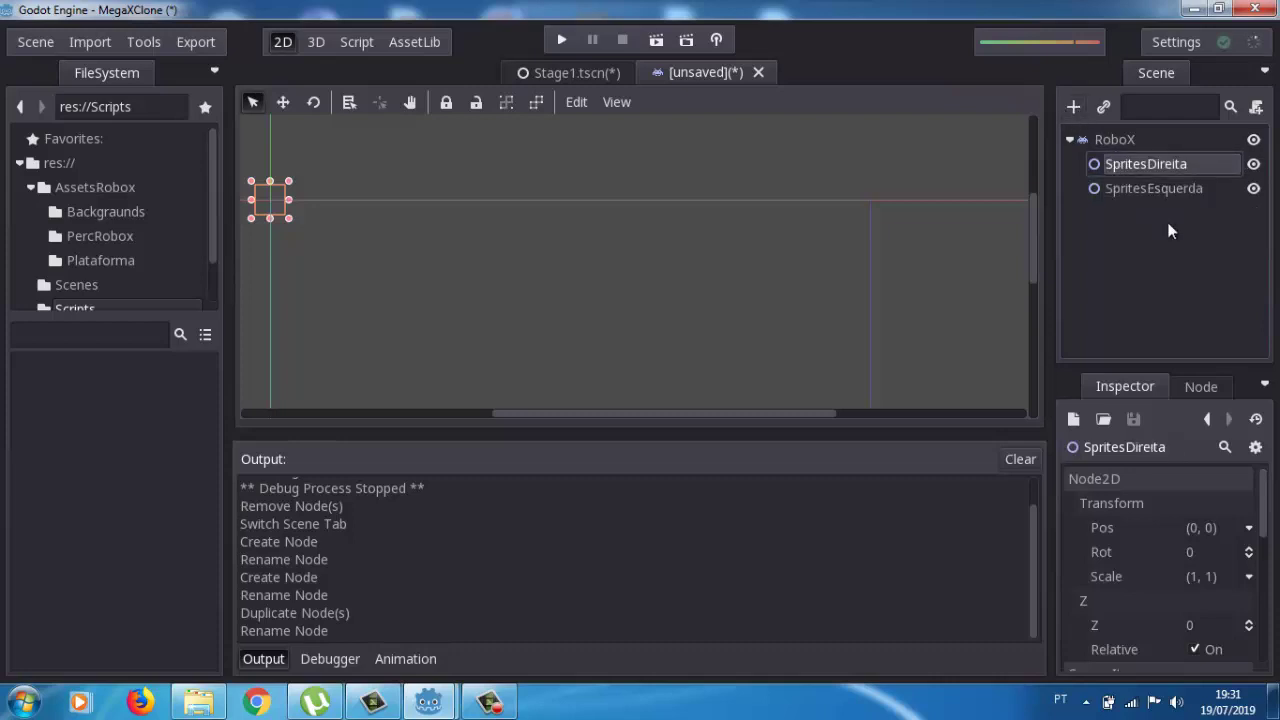
pyautogui.click(1072, 108)
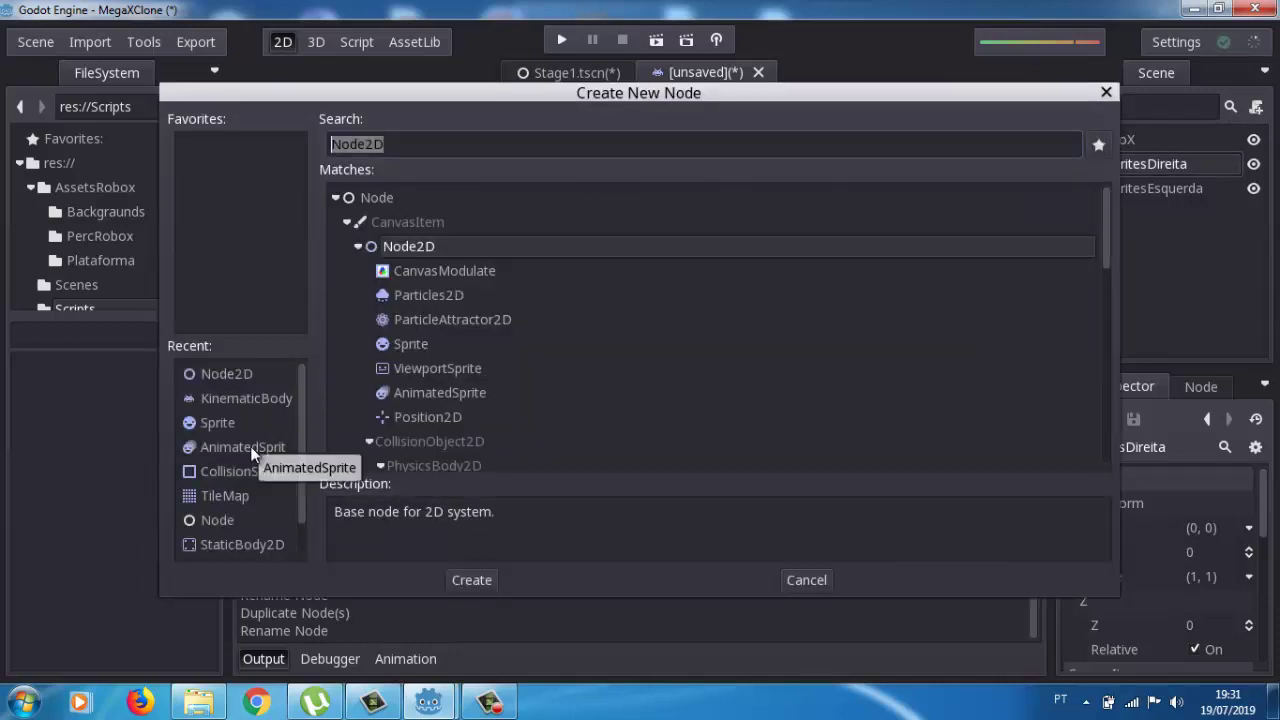
pyautogui.click(419, 393)
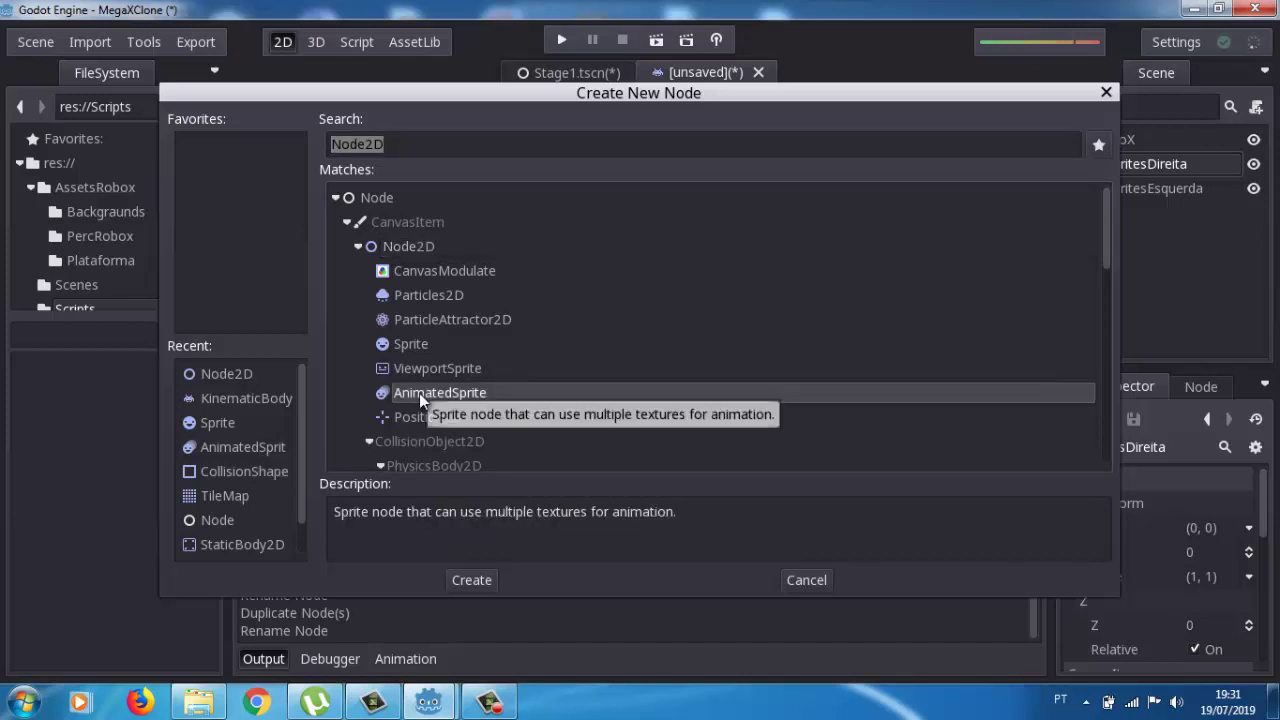
pyautogui.click(472, 580)
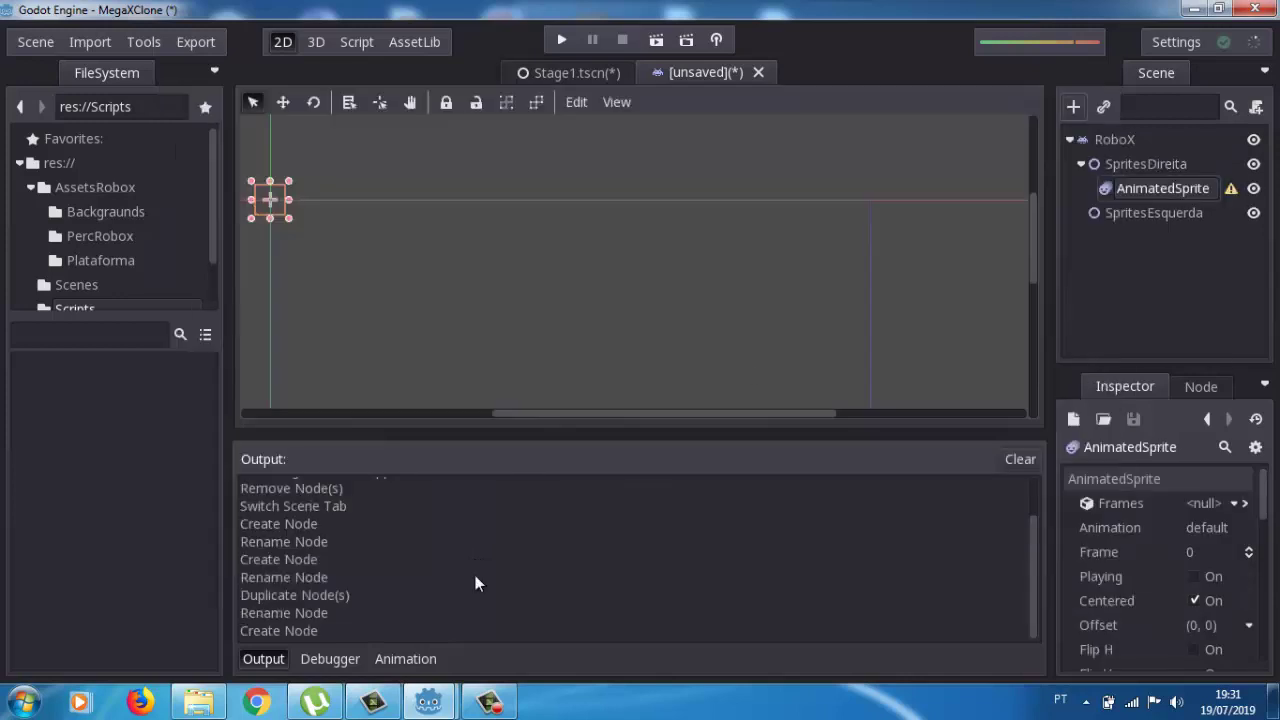
pyautogui.click(1171, 195)
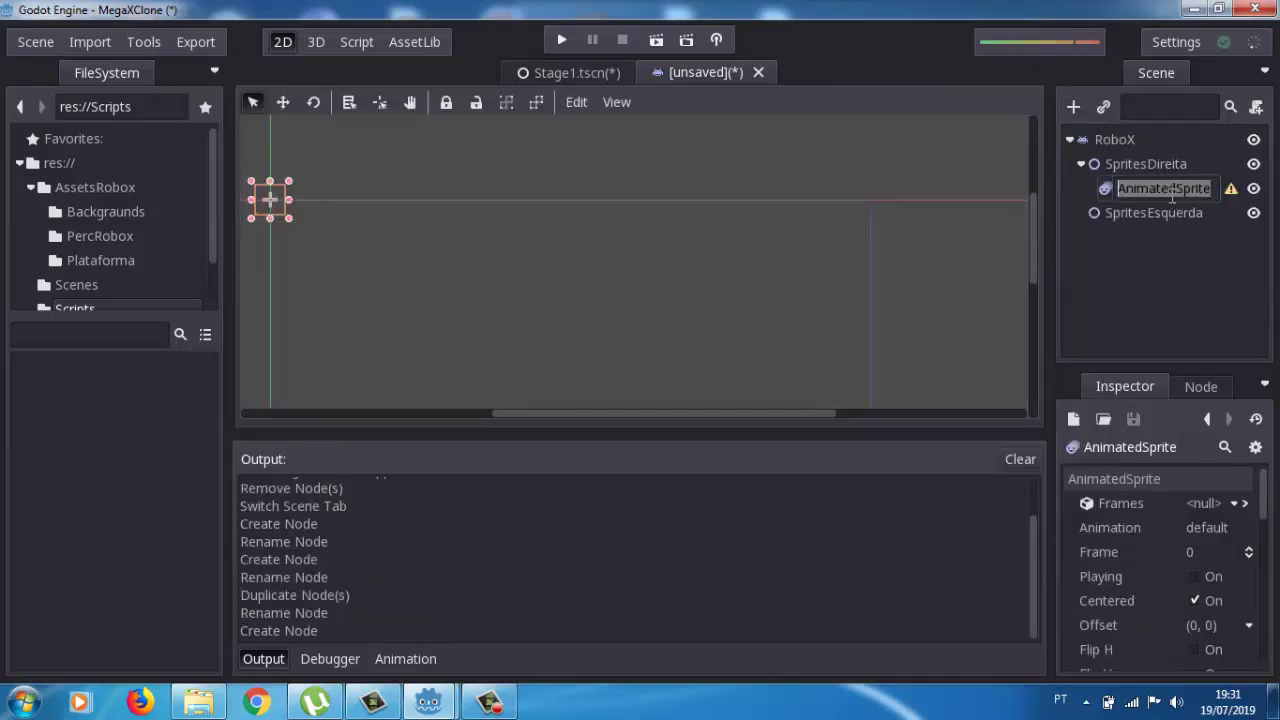
pyautogui.write('R')
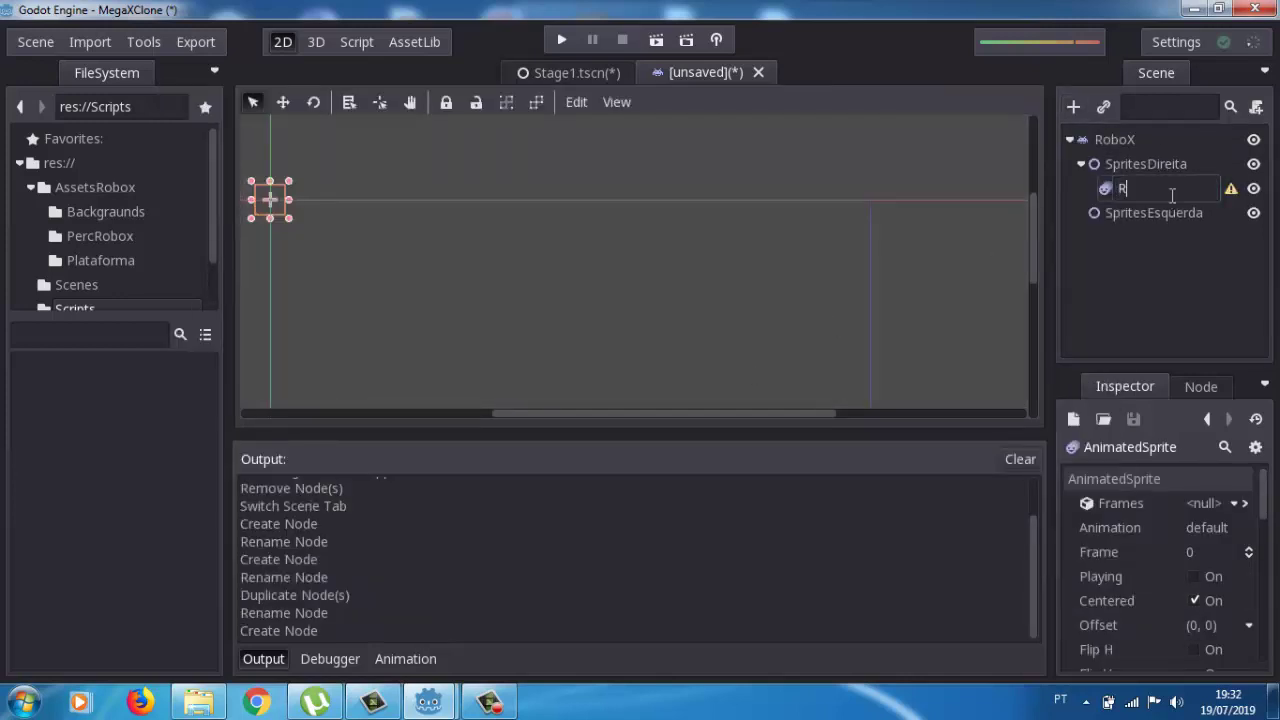
pyautogui.write('obo')
pyautogui.write('X')
pyautogui.write('C')
pyautogui.write('orren')
pyautogui.write('d')
pyautogui.write('o')
pyautogui.click(1158, 165)
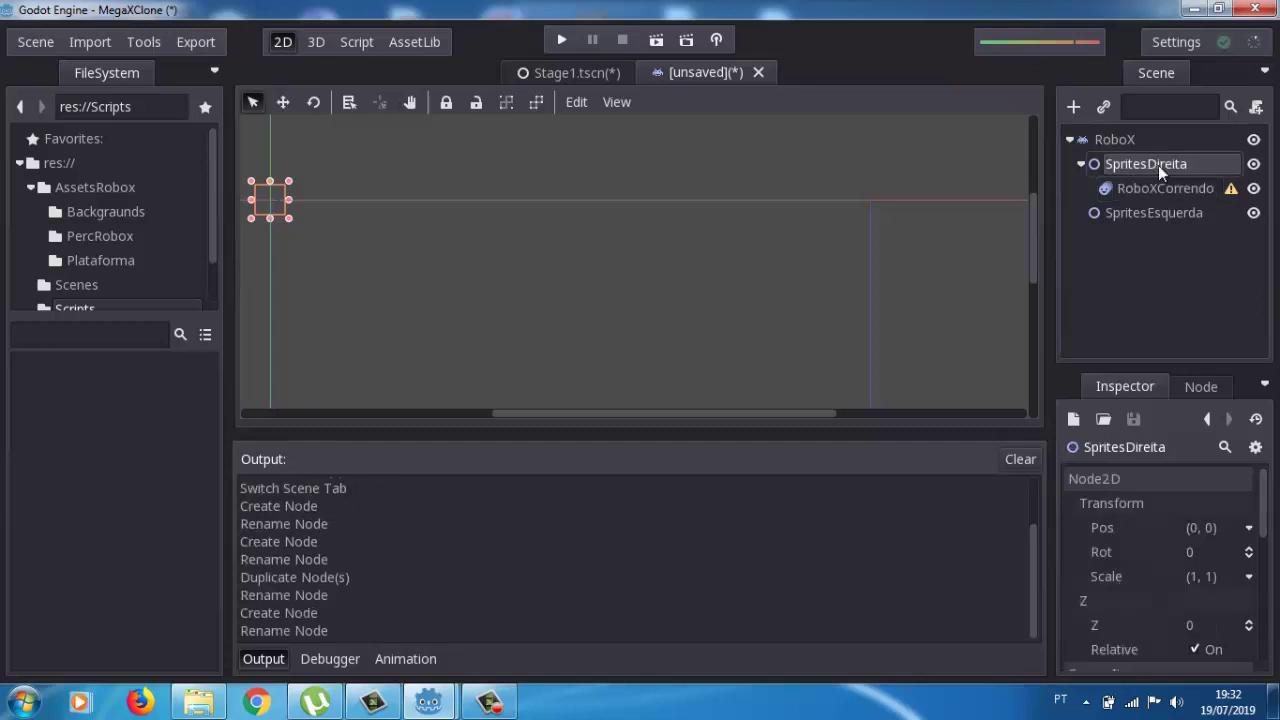
pyautogui.click(1160, 188)
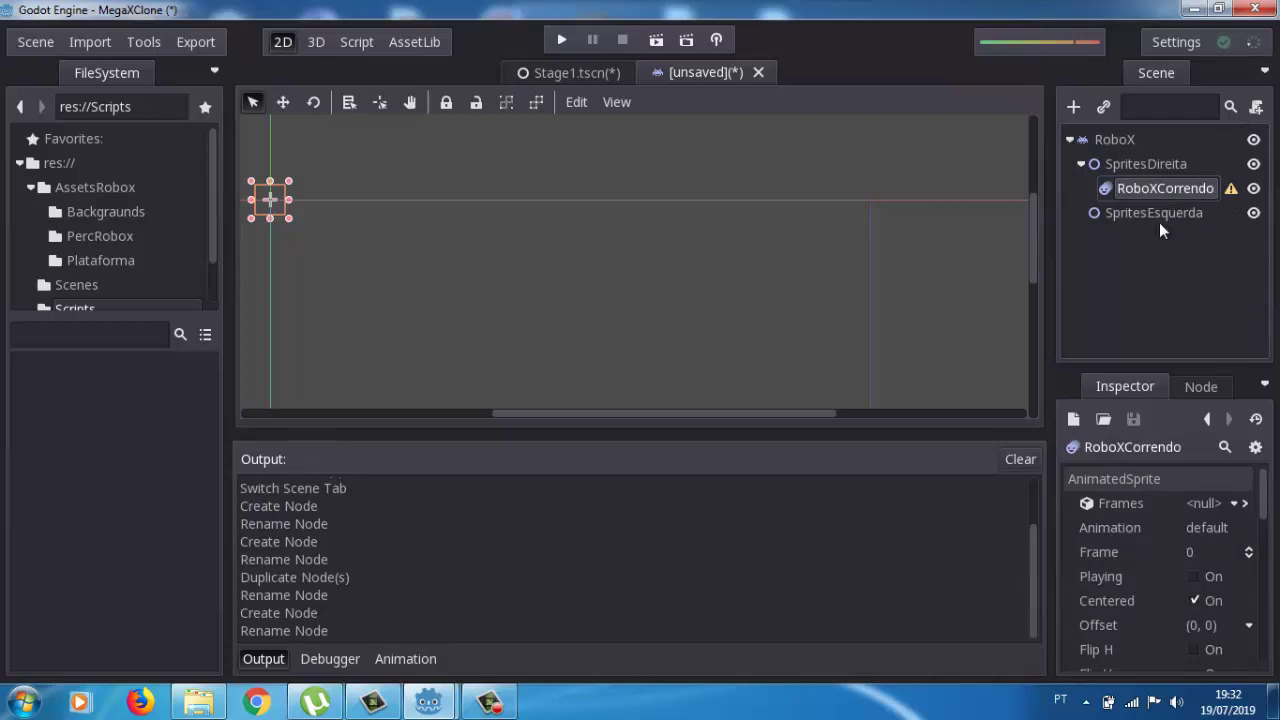
# Step: Create a new SpriteFrames resource in RoboXCorrendo's Frames property and open it in the SpriteFrames editor
pyautogui.click(1217, 505)
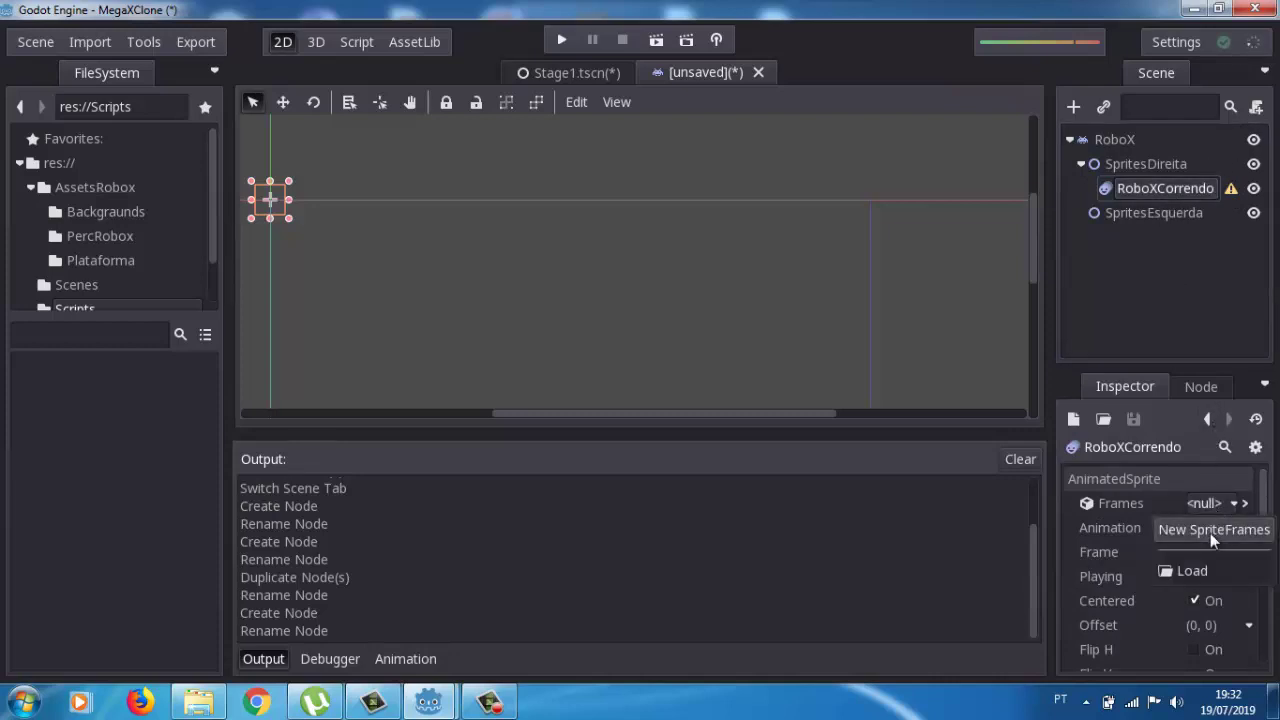
pyautogui.click(1210, 533)
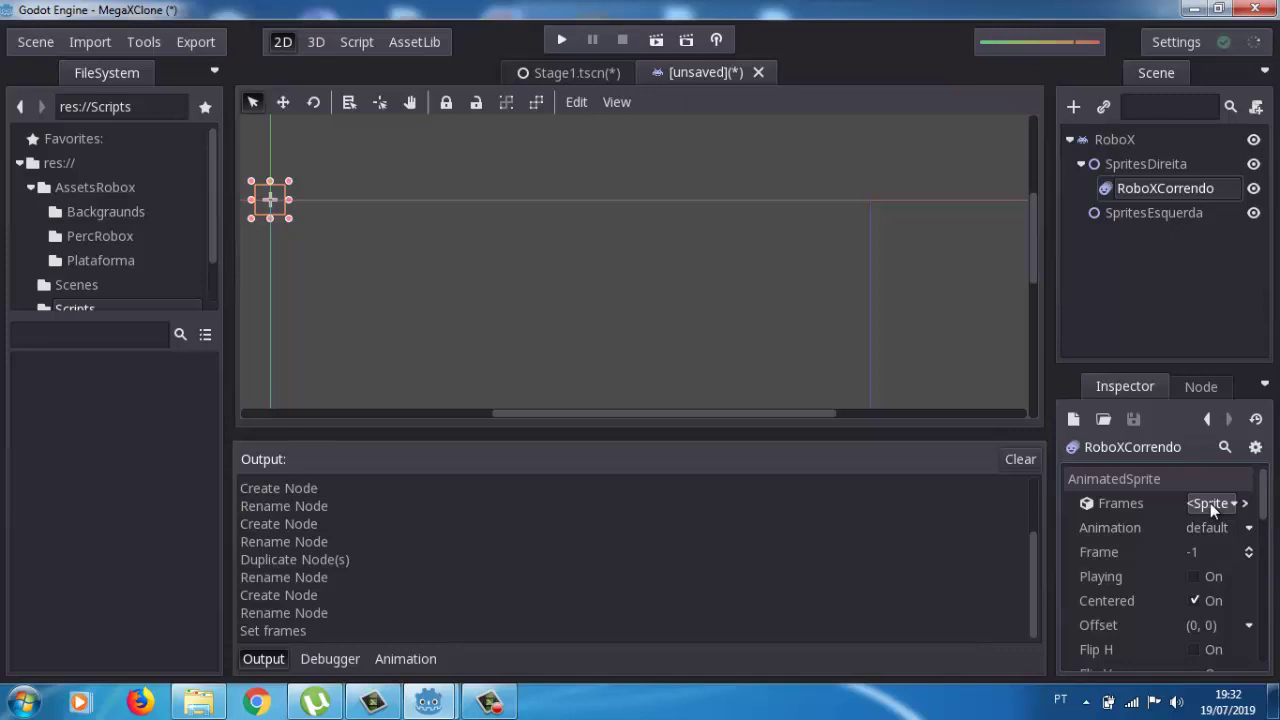
pyautogui.click(1210, 503)
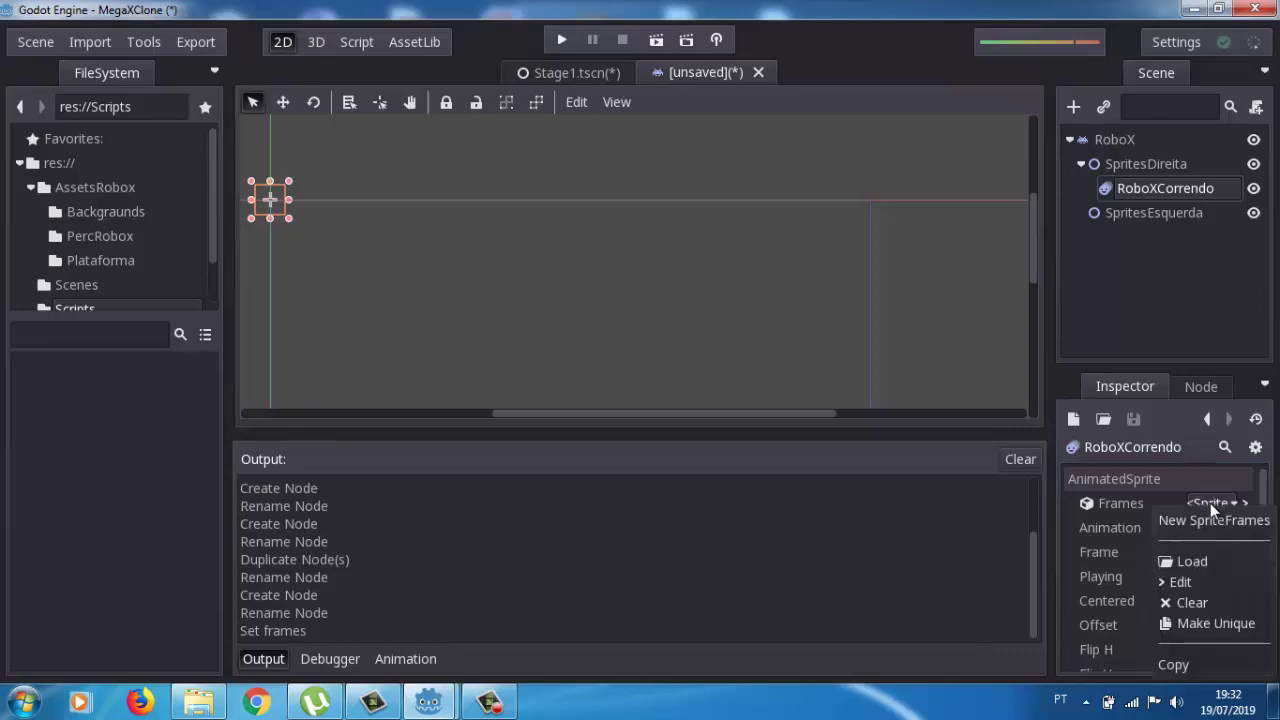
pyautogui.click(1181, 585)
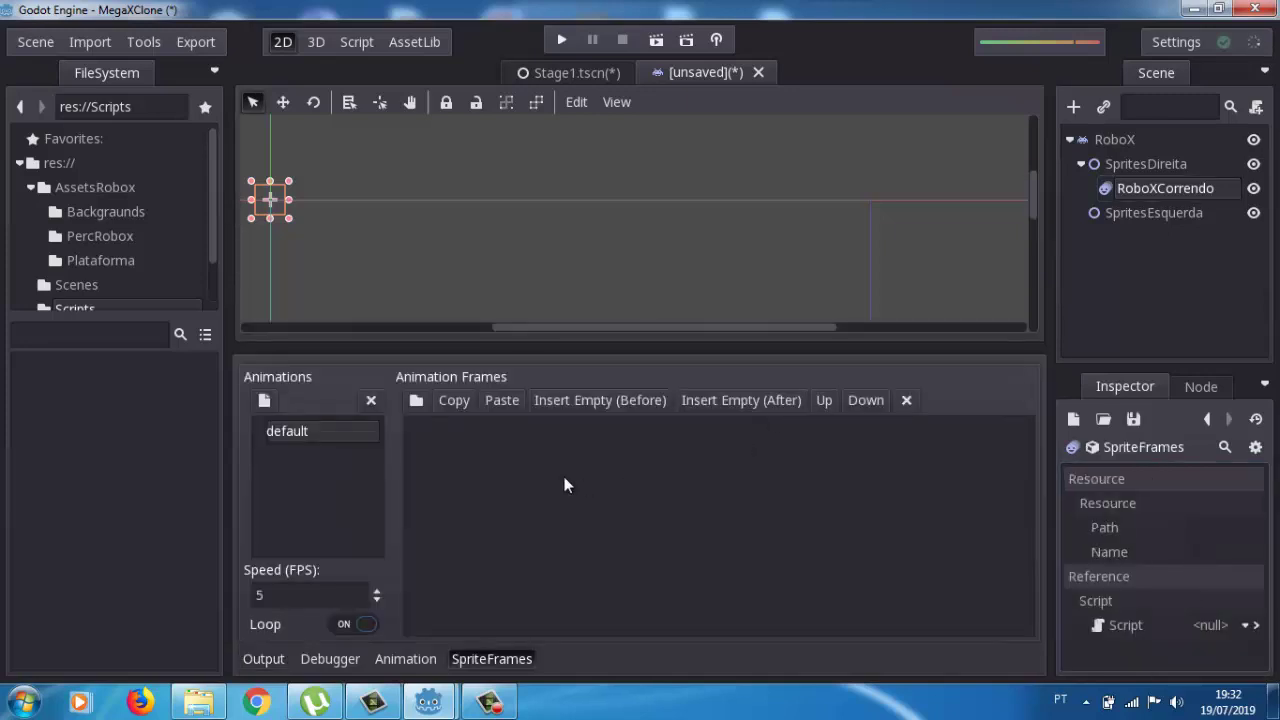
# Step: Load RoboxCorrendo1.png through RoboxCorrendo6.png from AssetsRobox/PercRobox as the default animation's frames
pyautogui.click(417, 402)
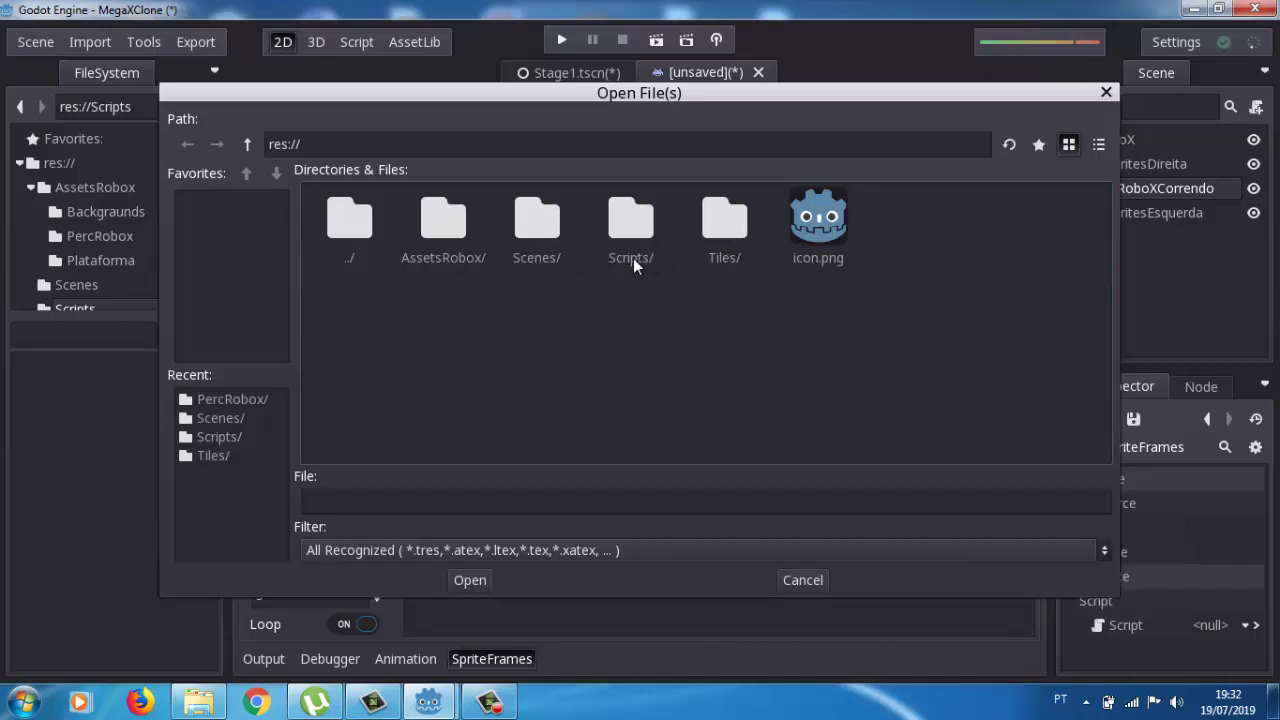
pyautogui.doubleClick(443, 235)
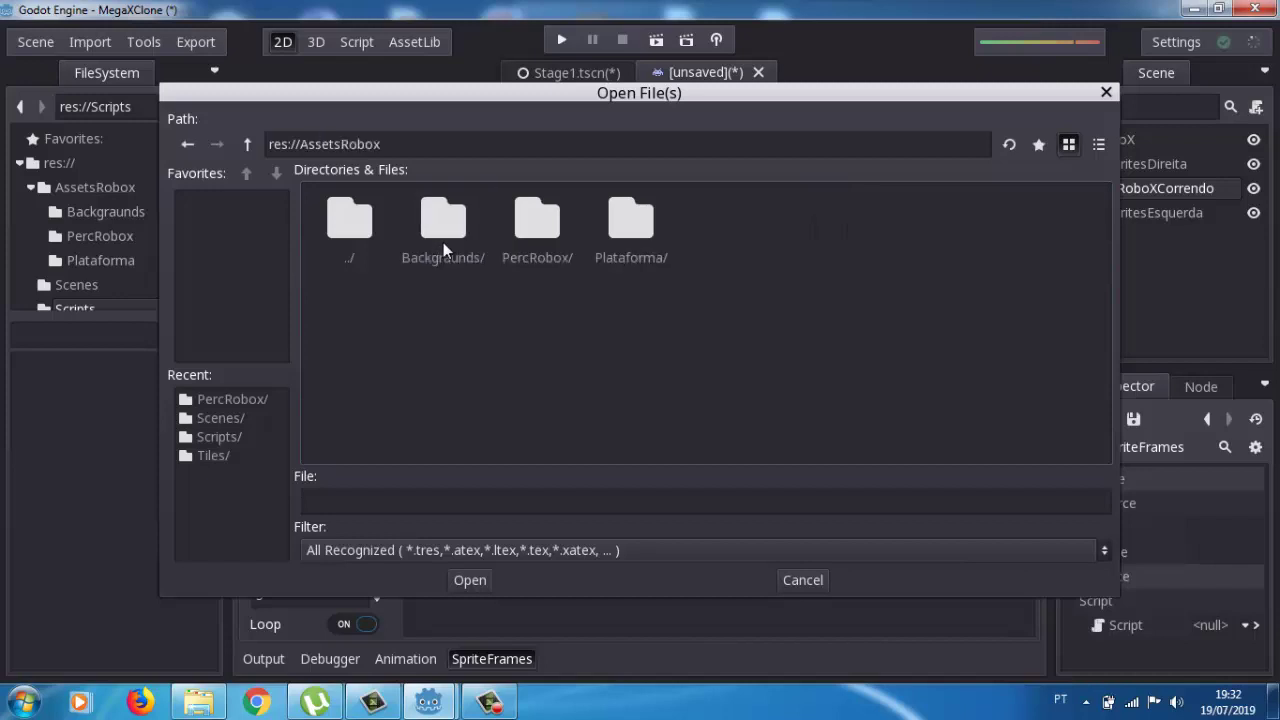
pyautogui.doubleClick(537, 238)
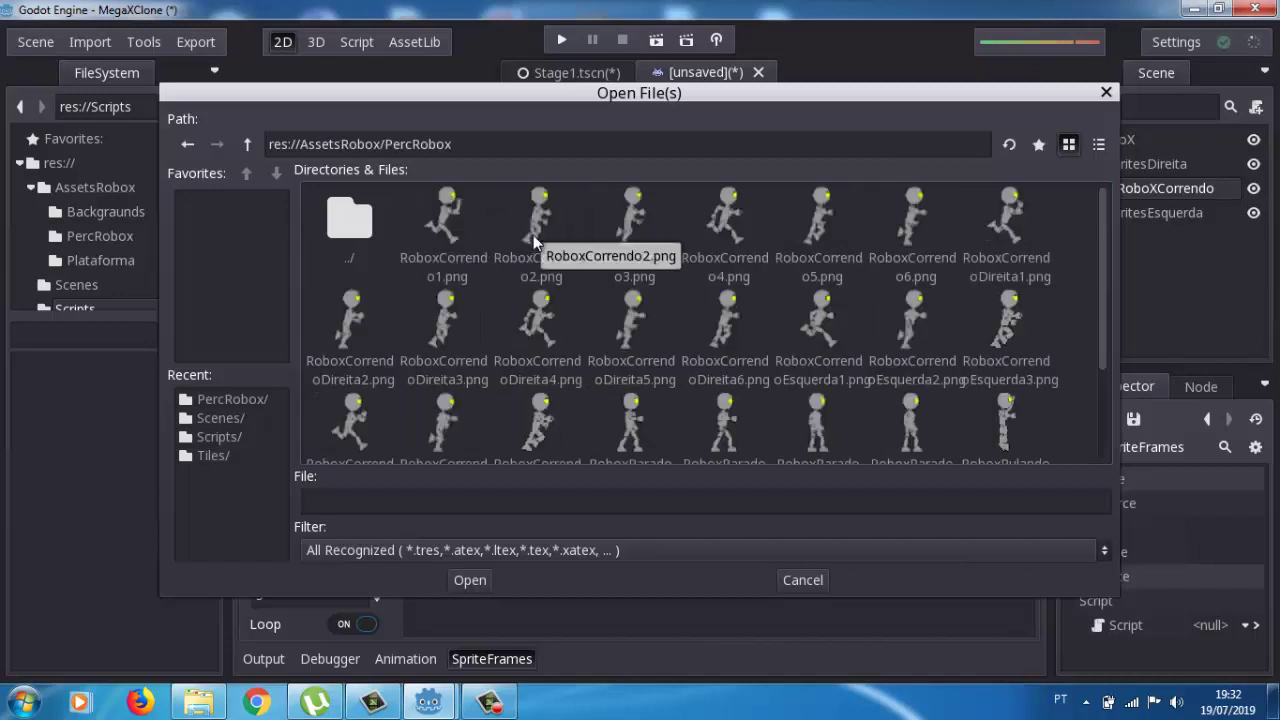
pyautogui.click(453, 229)
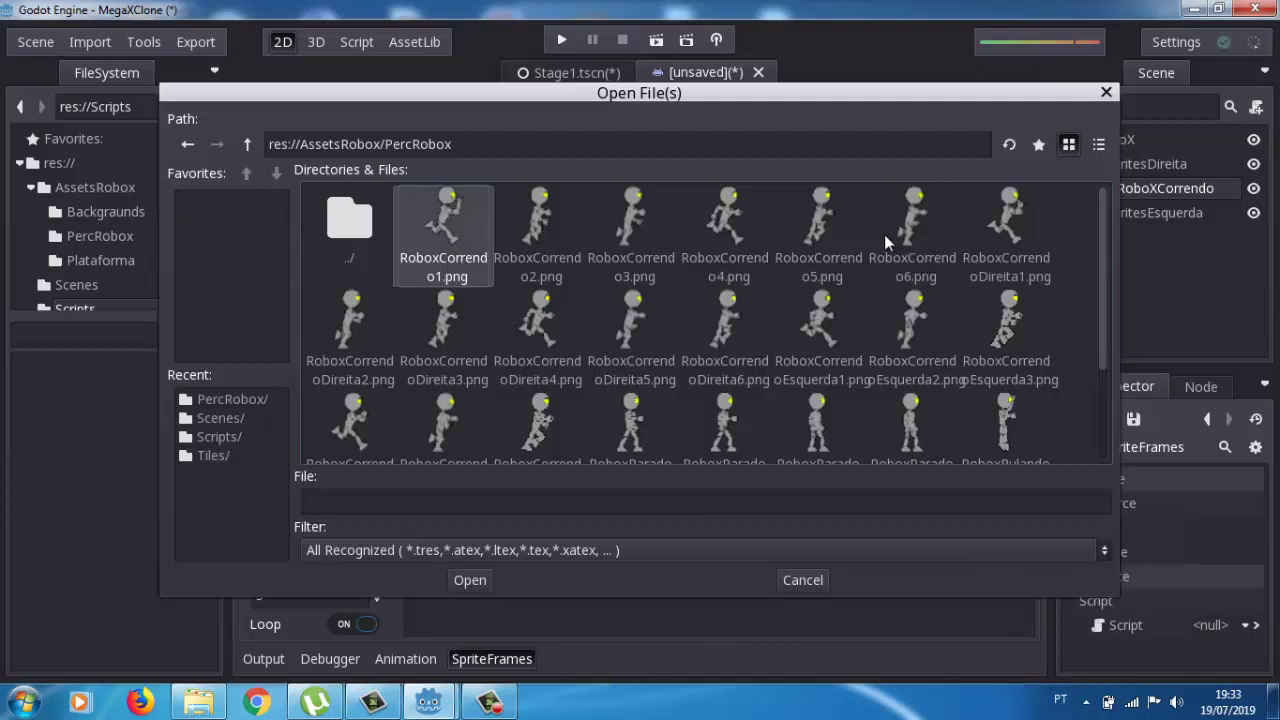
pyautogui.keyDown('shift'); pyautogui.click(909, 259); pyautogui.keyUp('shift')
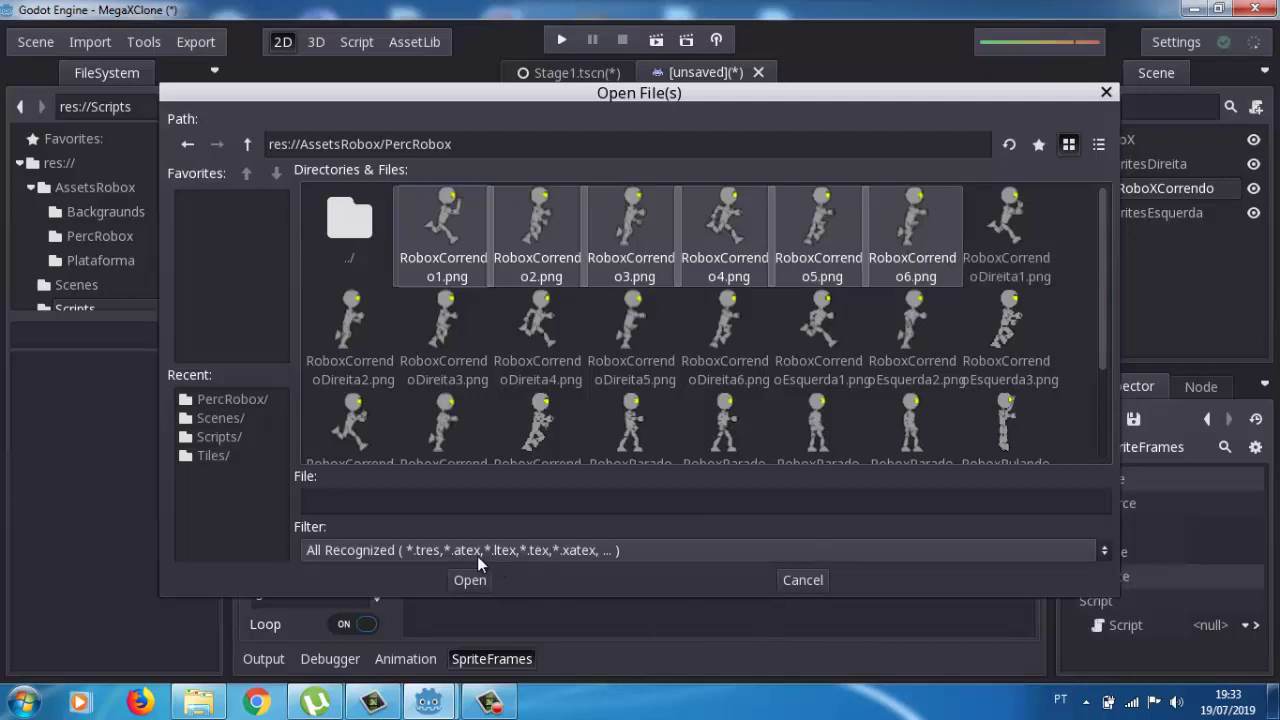
pyautogui.click(475, 582)
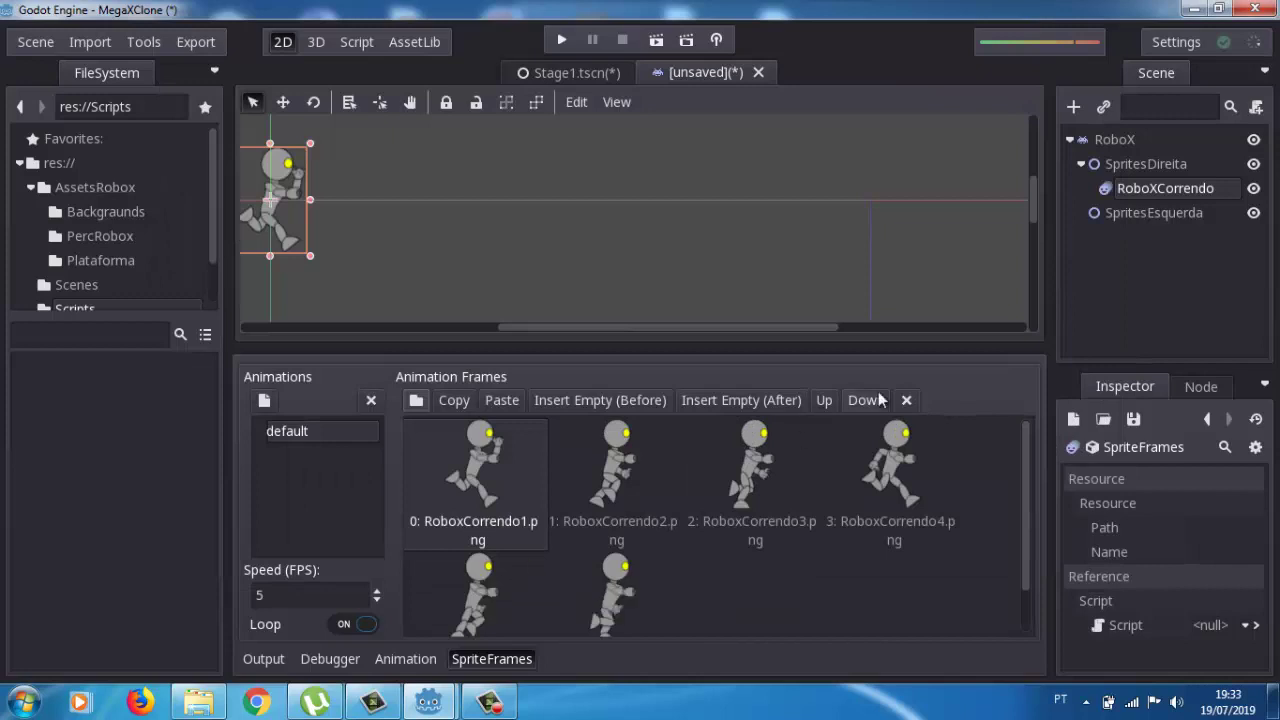
# Step: Turn on Playing for RoboXCorrendo so its run cycle animates in the viewport
pyautogui.moveTo(1026, 470); pyautogui.dragTo(1030, 441)
pyautogui.click(1121, 187)
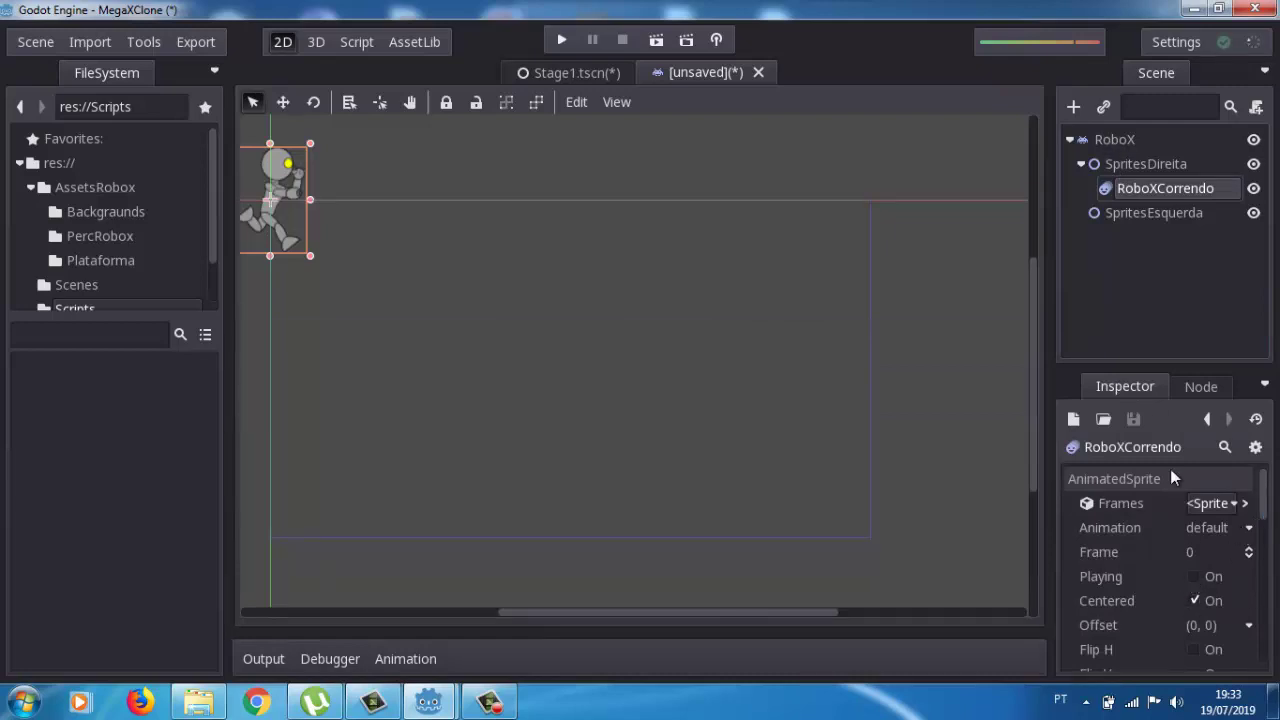
pyautogui.click(1193, 576)
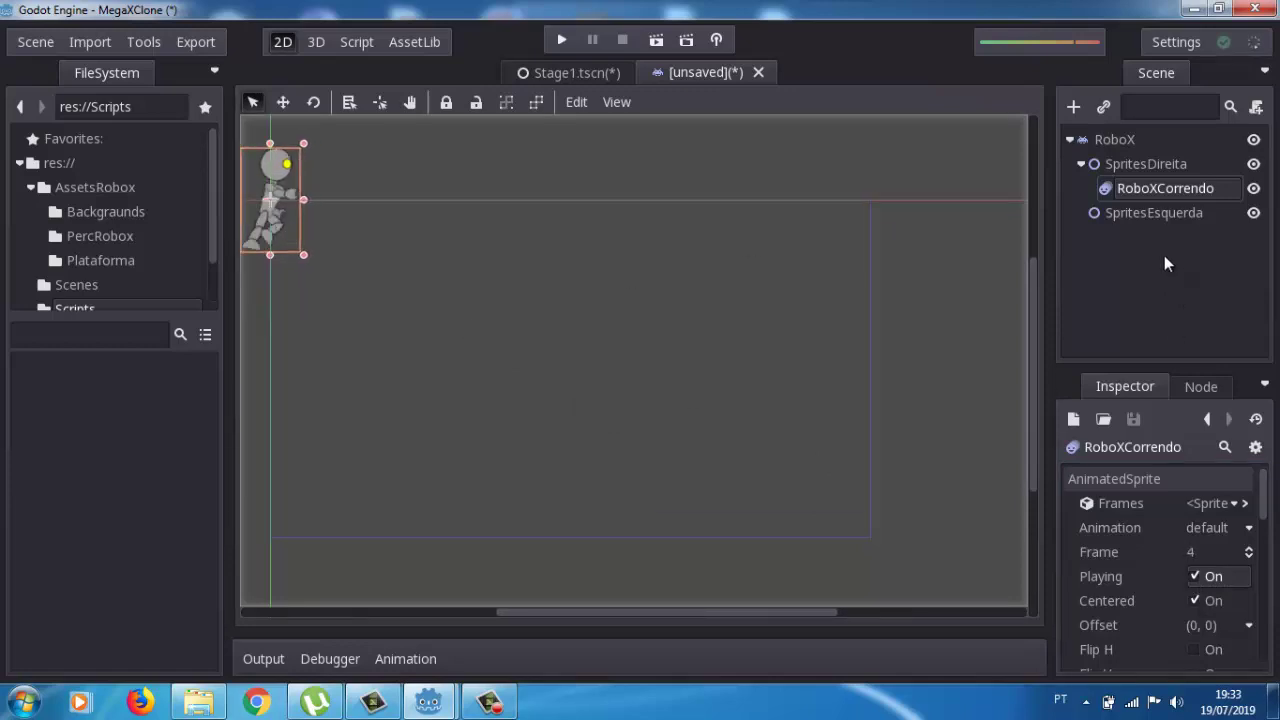
# Step: In the SpriteFrames editor, move frames RoboxCorrendo3 and RoboxCorrendo6 each one place earlier
pyautogui.click(1204, 500)
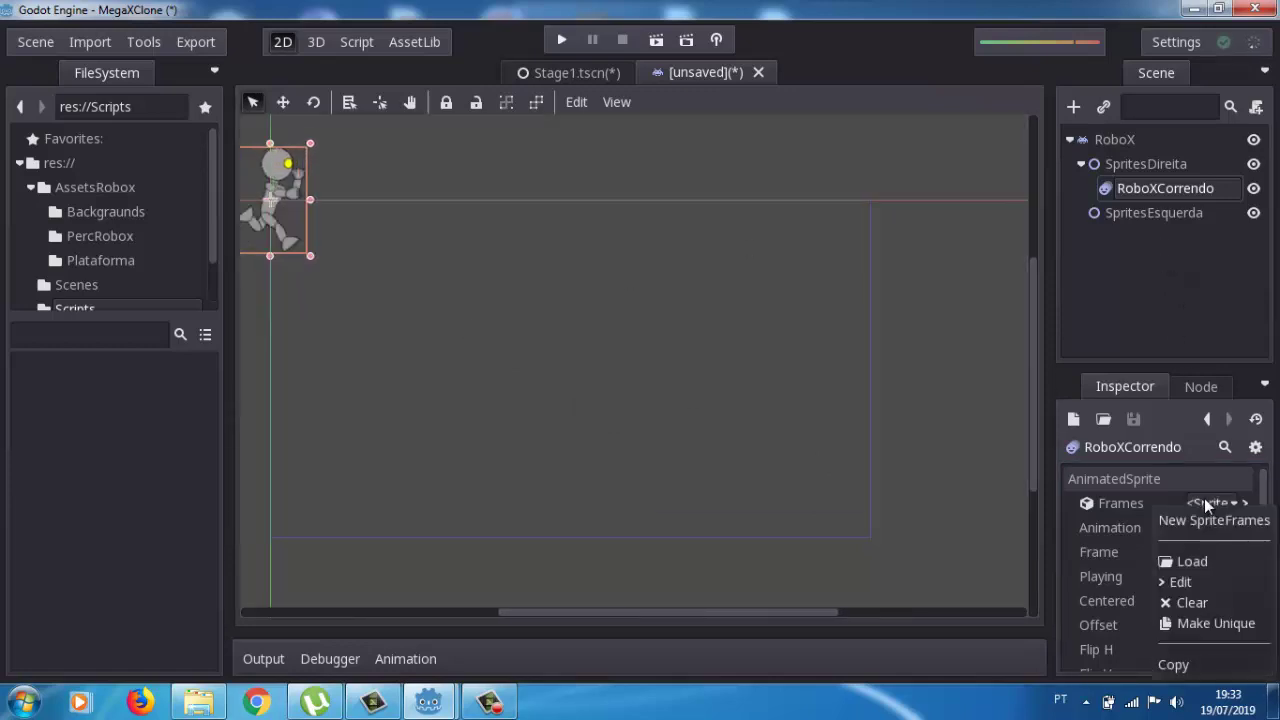
pyautogui.click(1181, 582)
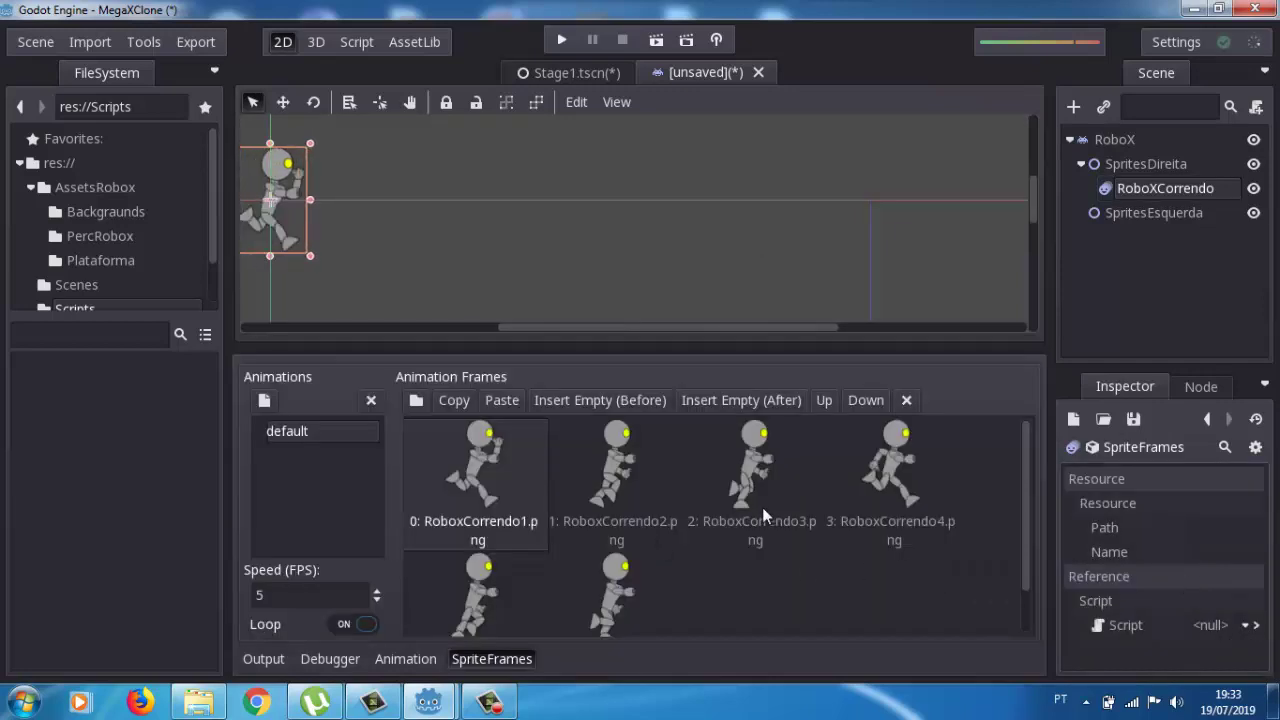
pyautogui.click(737, 500)
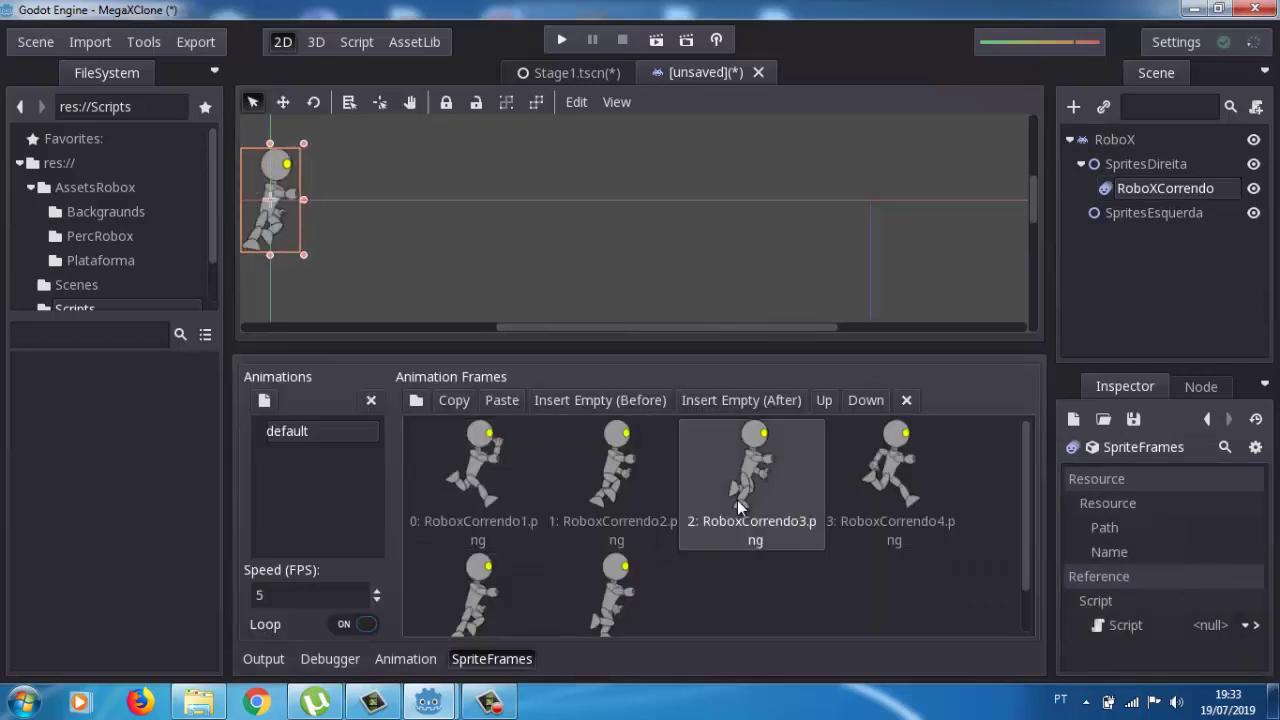
pyautogui.click(462, 512)
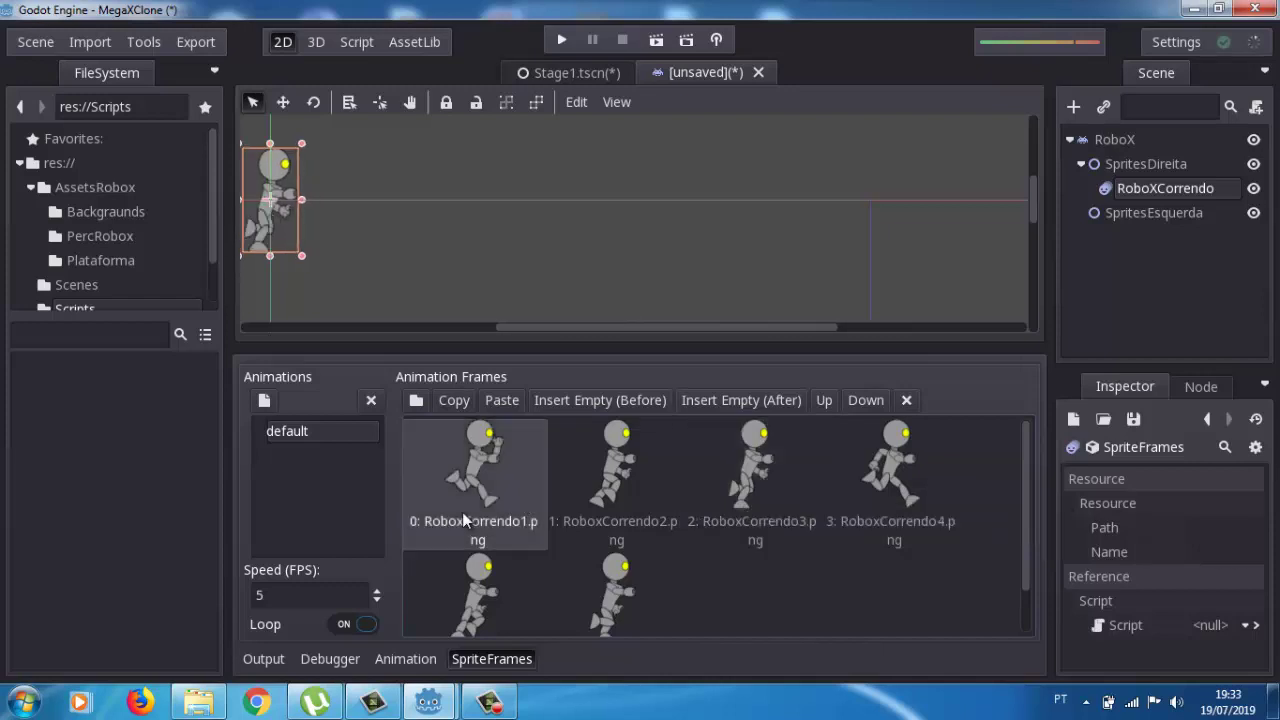
pyautogui.click(615, 503)
pyautogui.click(739, 507)
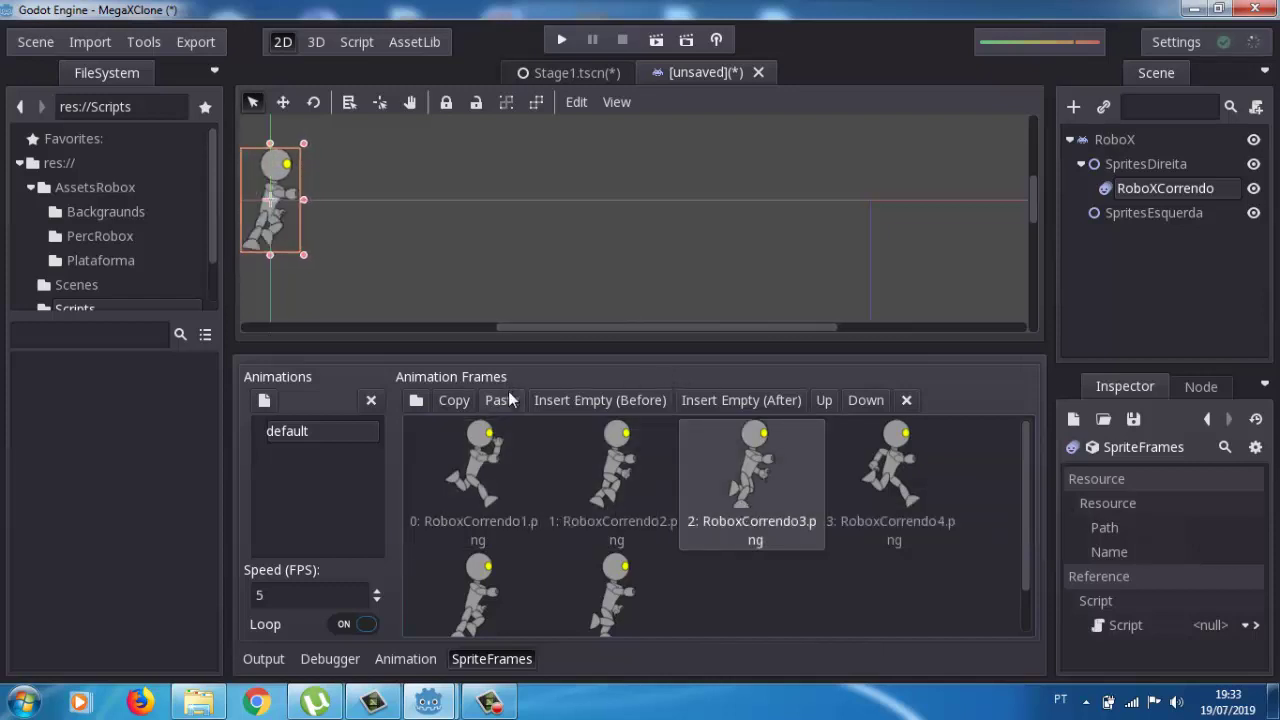
pyautogui.click(824, 400)
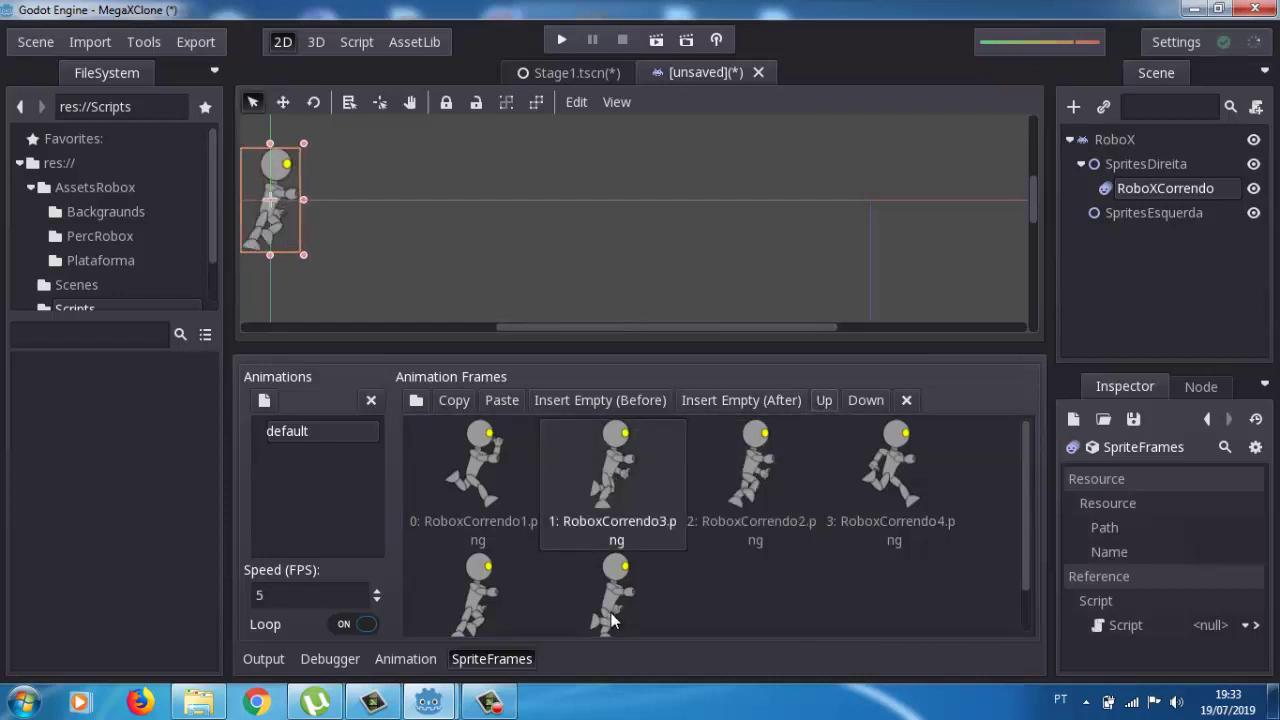
pyautogui.moveTo(1028, 505); pyautogui.dragTo(1024, 540)
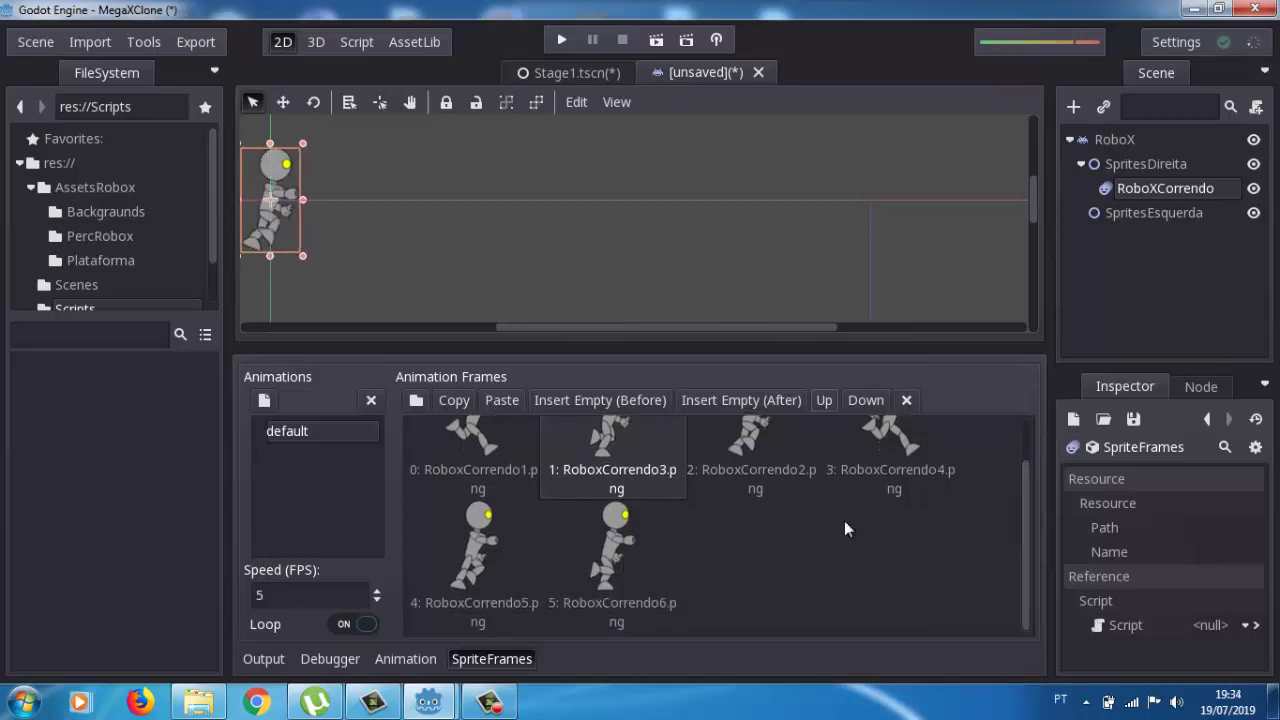
pyautogui.click(612, 575)
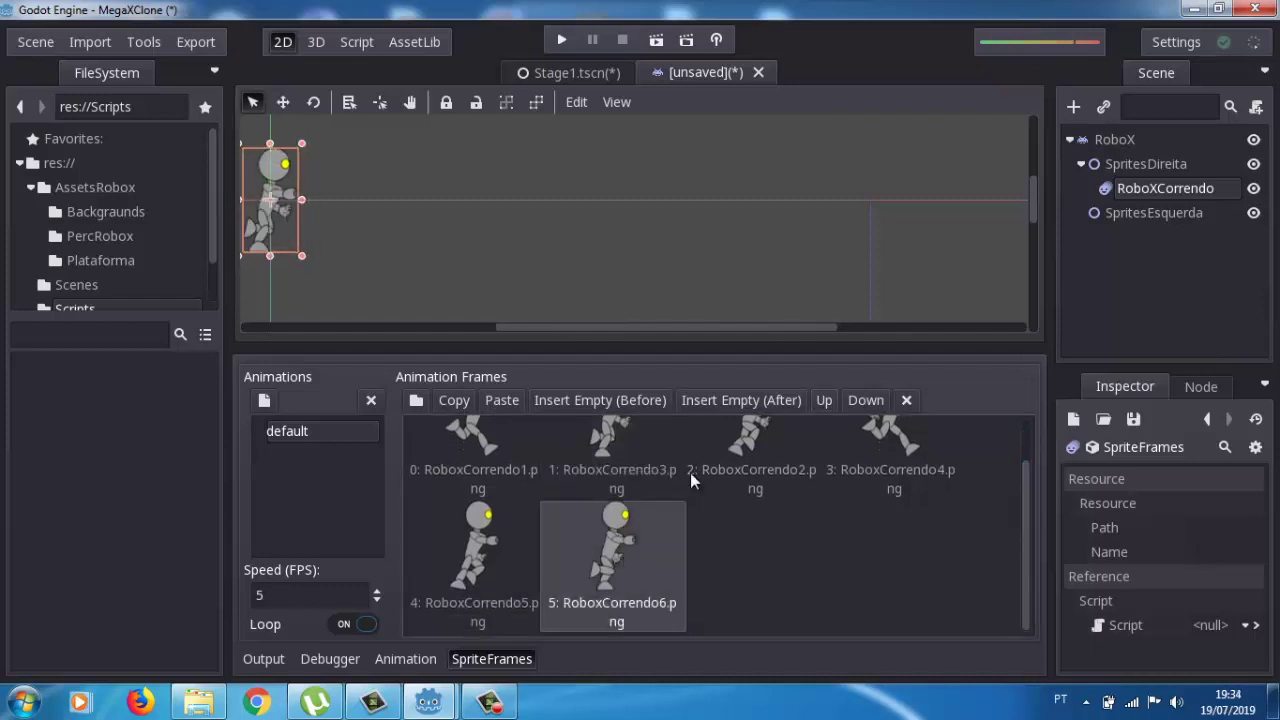
pyautogui.click(821, 402)
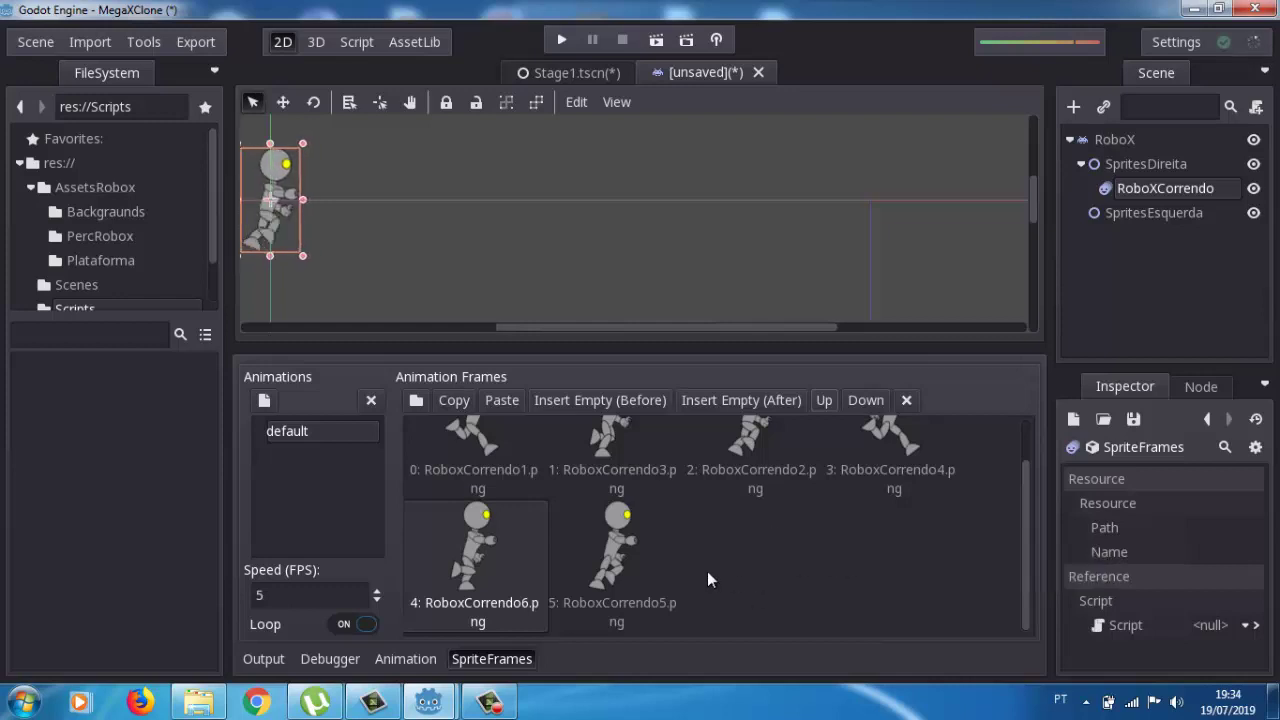
# Step: Set the default animation speed to 8 FPS
pyautogui.doubleClick(284, 600)
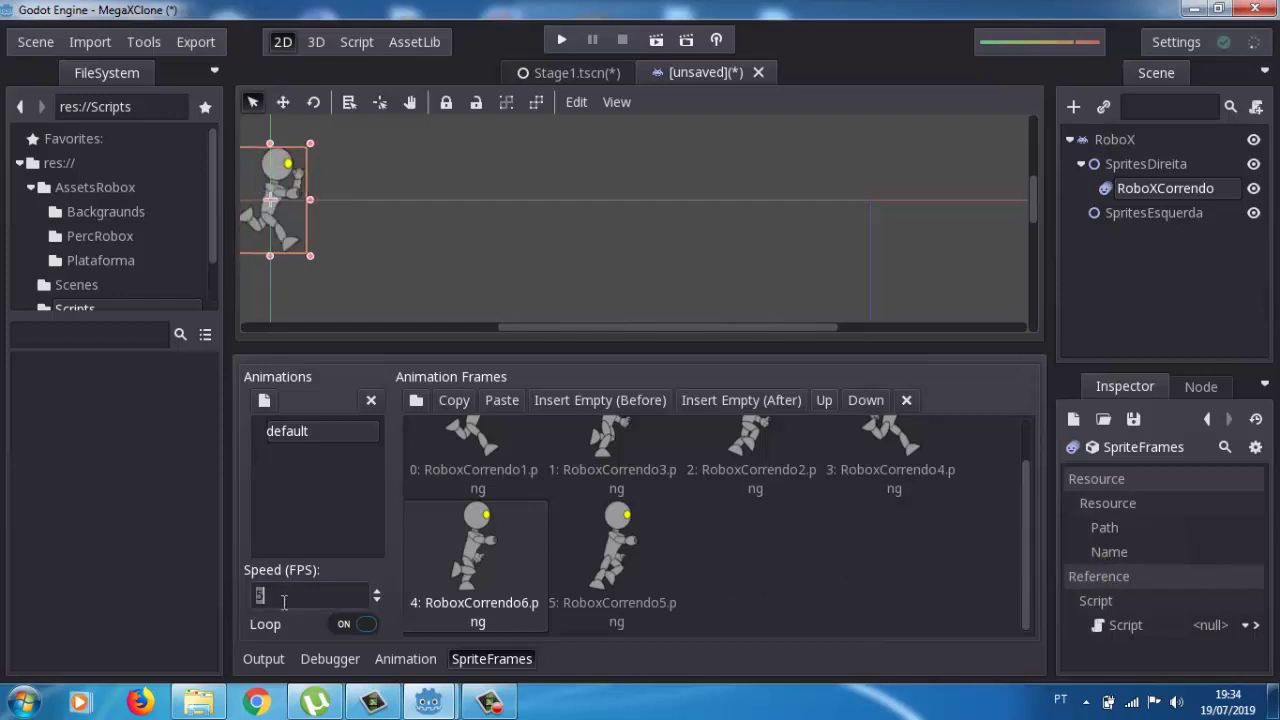
pyautogui.write('8')
pyautogui.click(1121, 170)
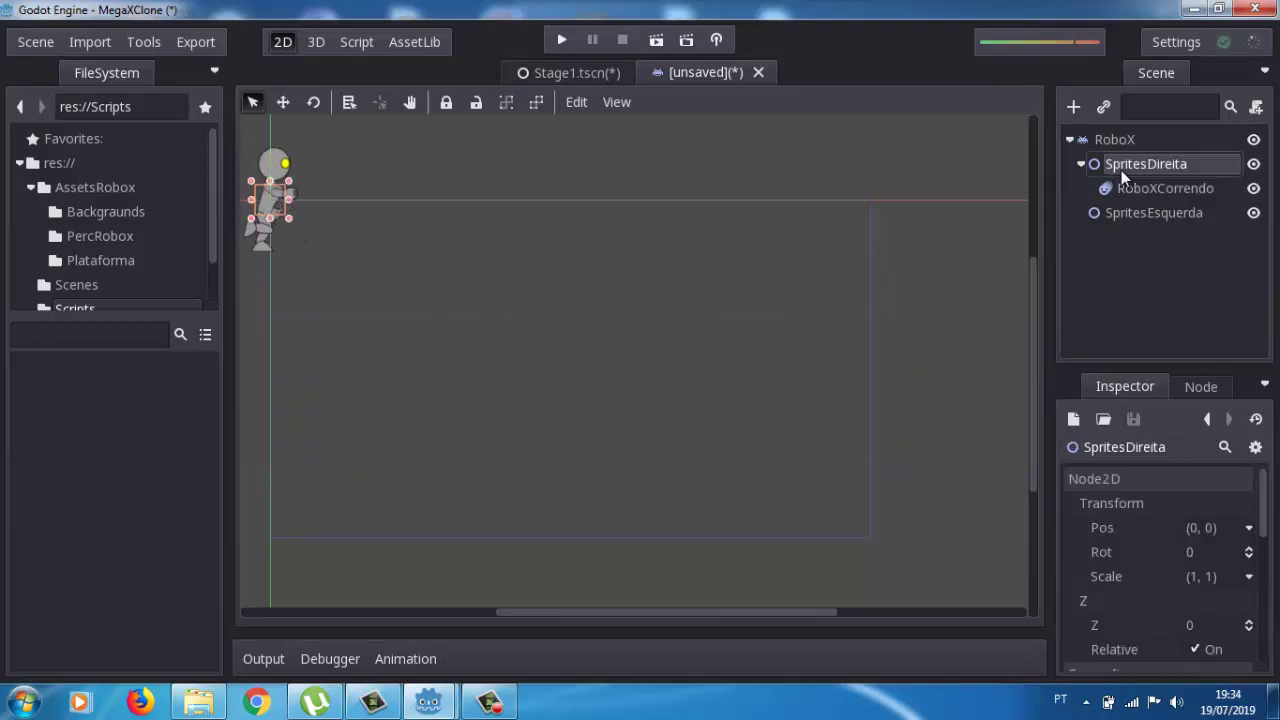
# Step: Hide RoboXCorrendo and add a Sprite node under SpritesDireita
pyautogui.click(1254, 192)
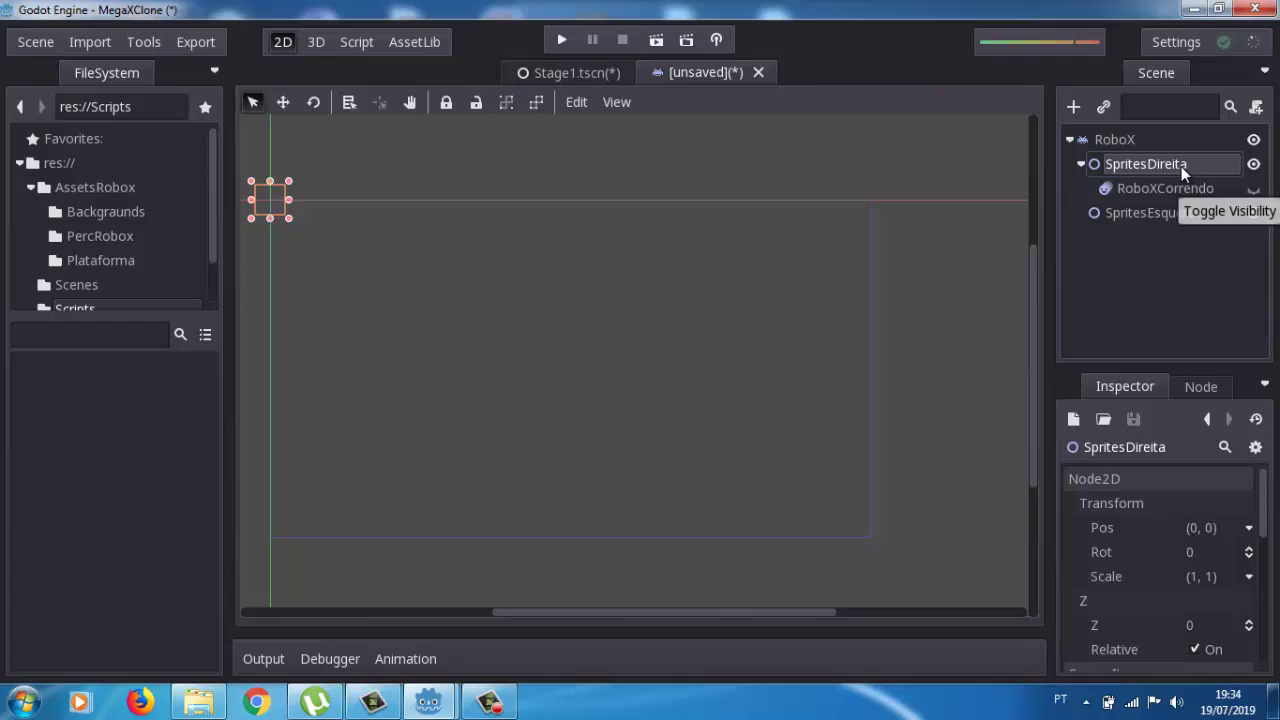
pyautogui.click(1154, 167)
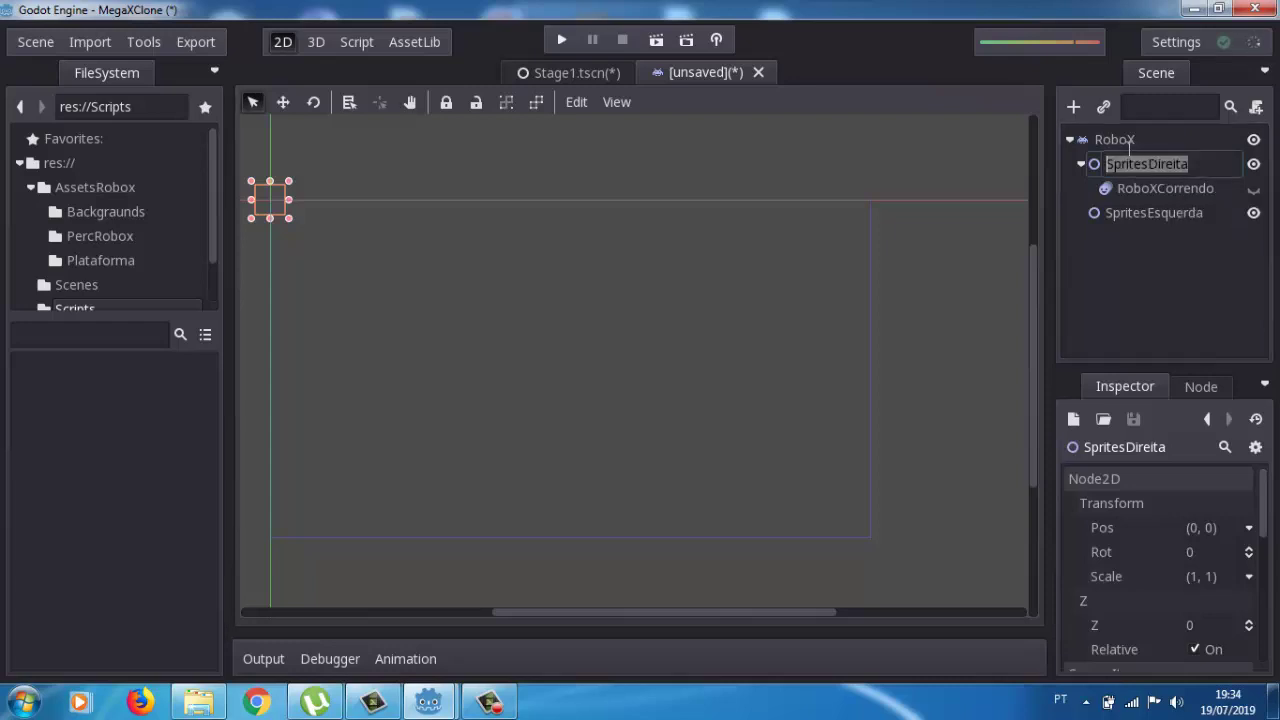
pyautogui.click(1073, 110)
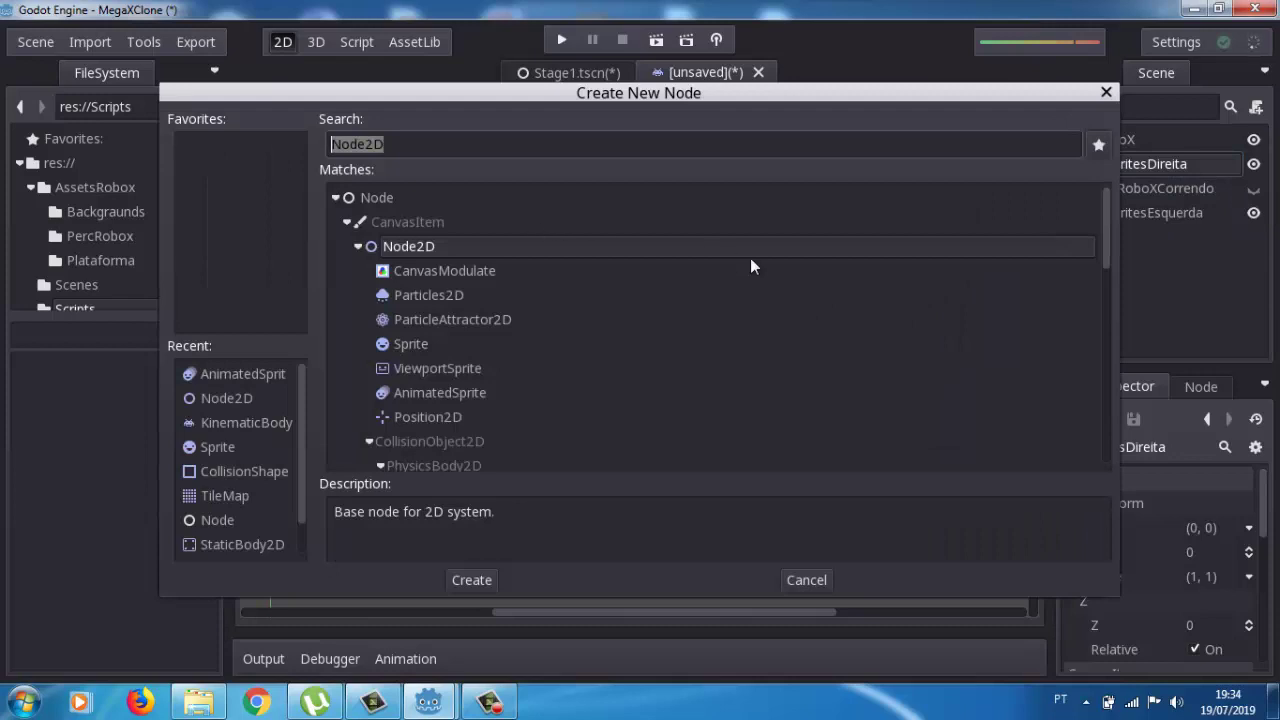
pyautogui.doubleClick(216, 446)
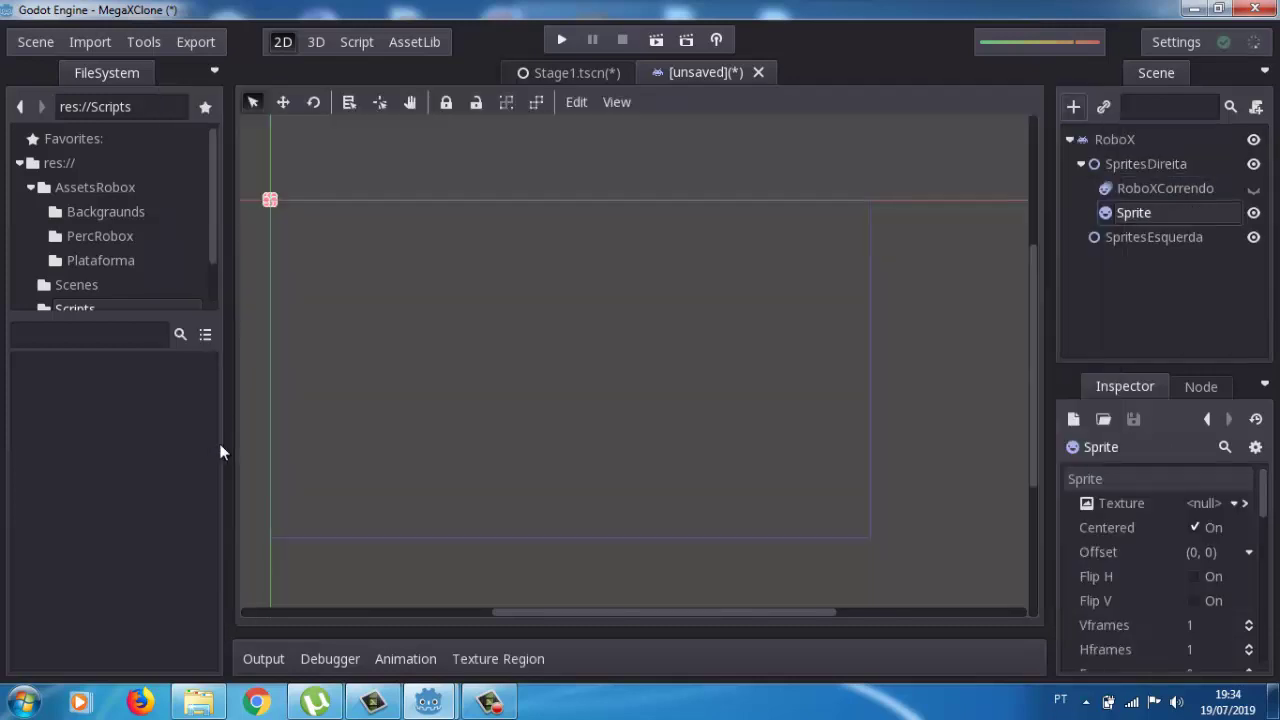
# Step: Rename the new Sprite to RoboXParadoDireita
pyautogui.click(1158, 213)
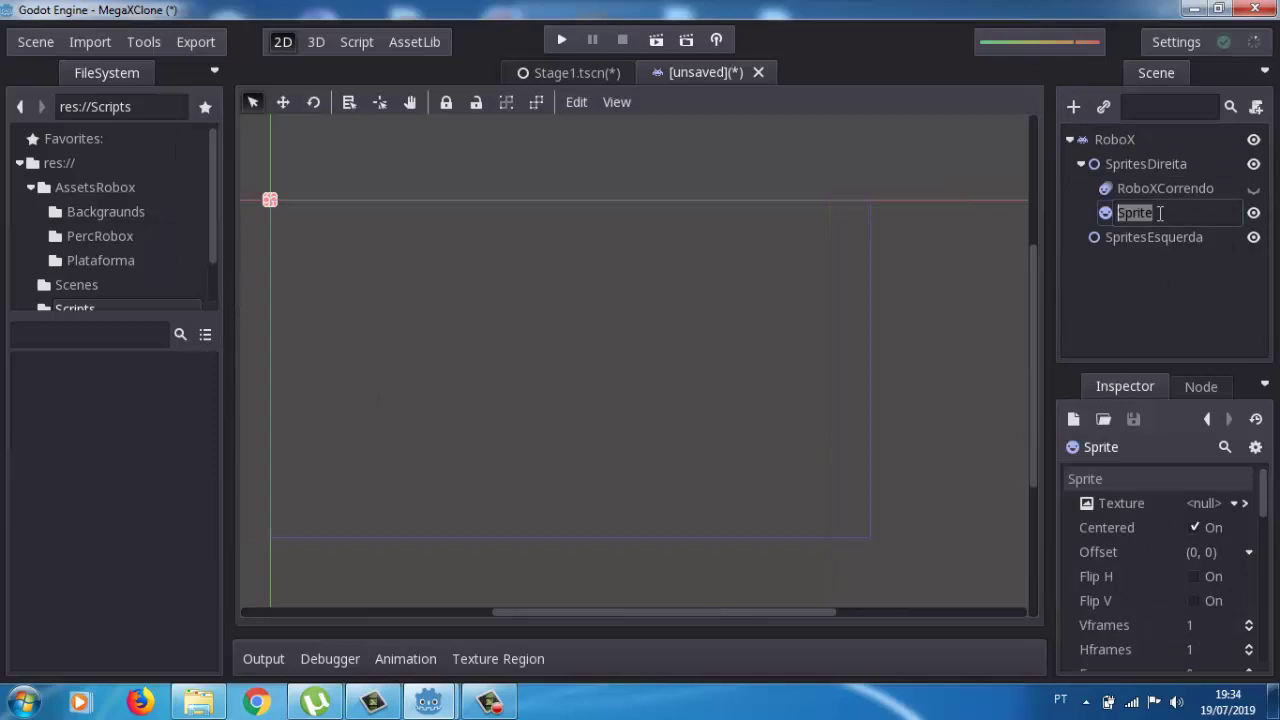
pyautogui.write('RoboX')
pyautogui.write('Parado')
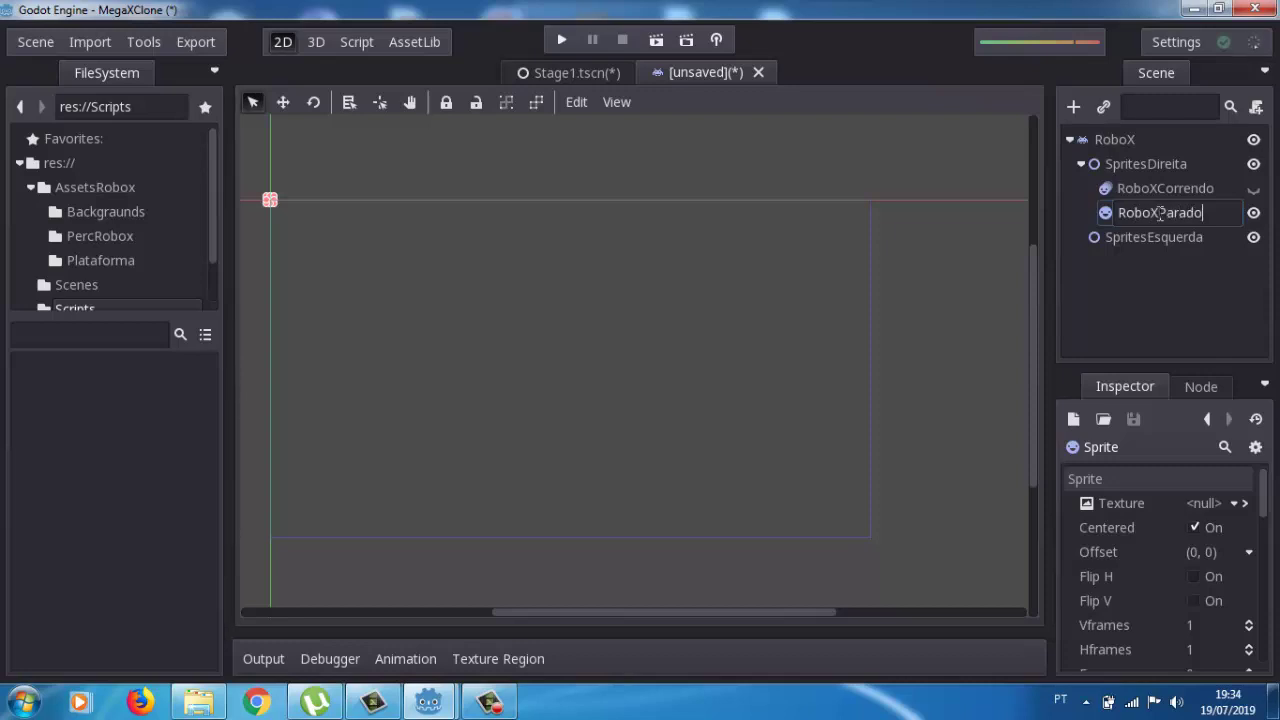
pyautogui.write('Direita')
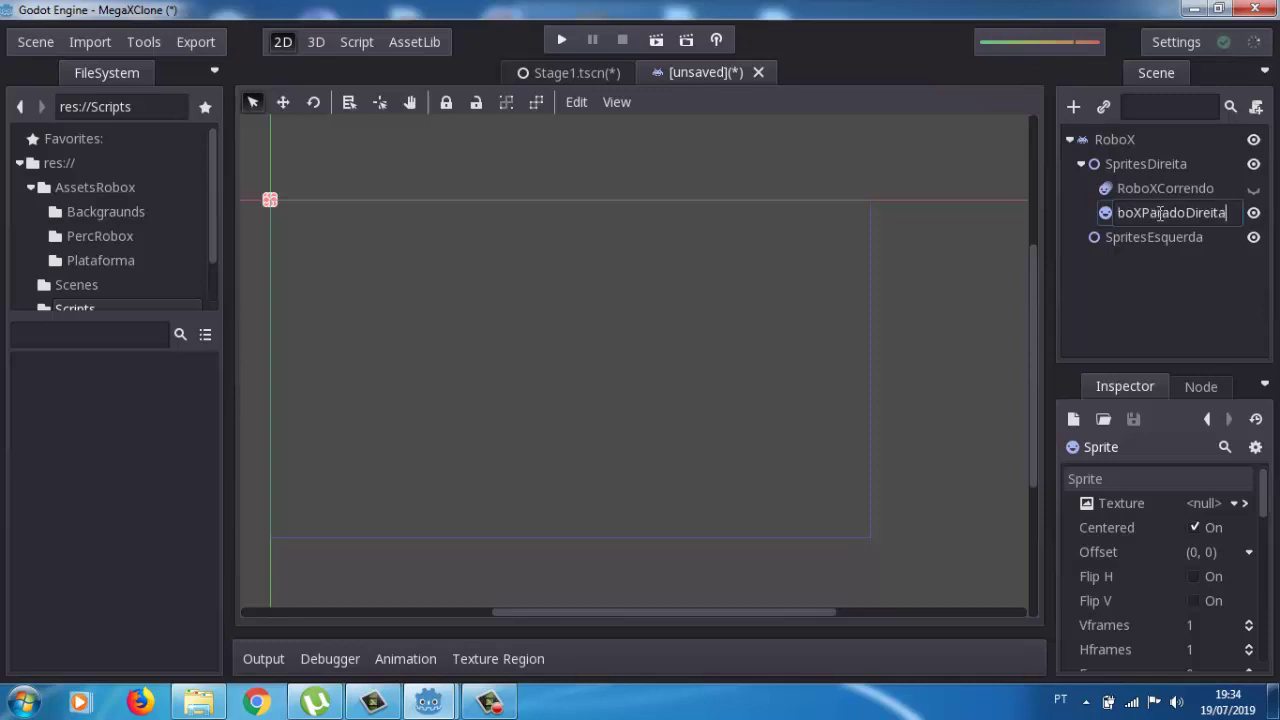
pyautogui.click(1149, 189)
pyautogui.click(1146, 205)
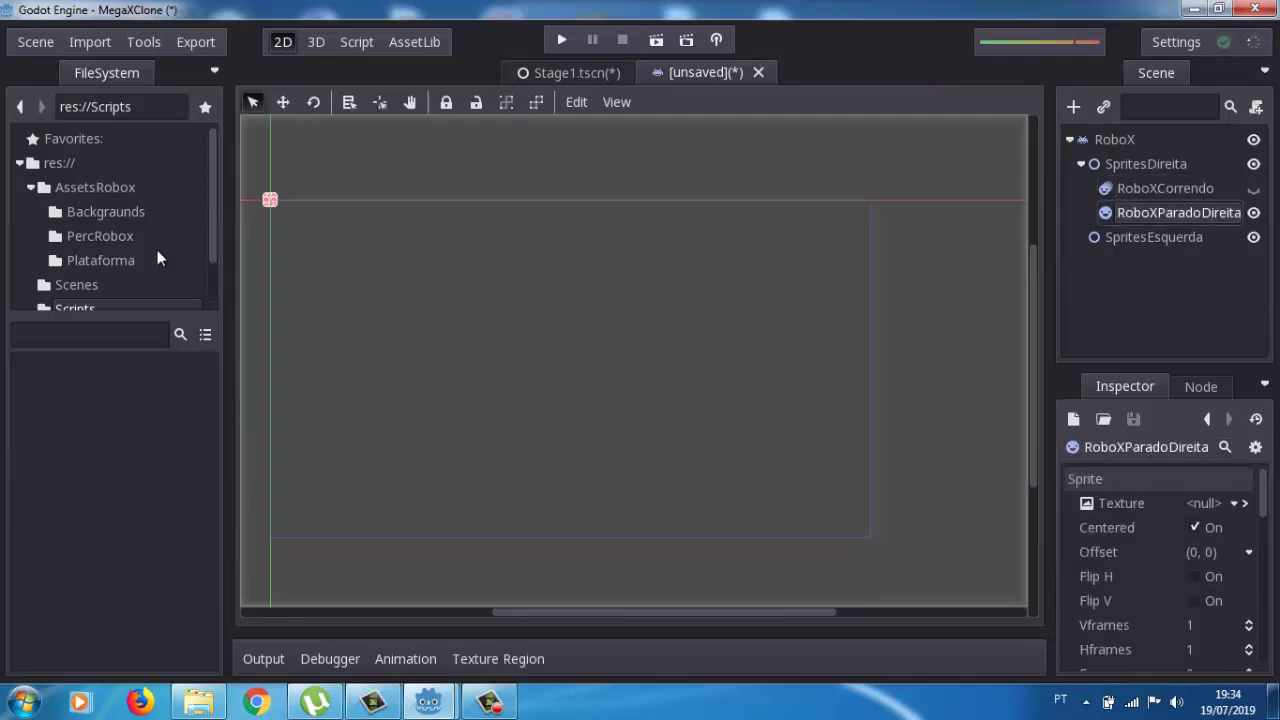
# Step: Assign RoboxParadoAtirandoDireita from AssetsRobox/PercRobox as RoboXParadoDireita's texture
pyautogui.moveTo(211, 236); pyautogui.dragTo(210, 286)
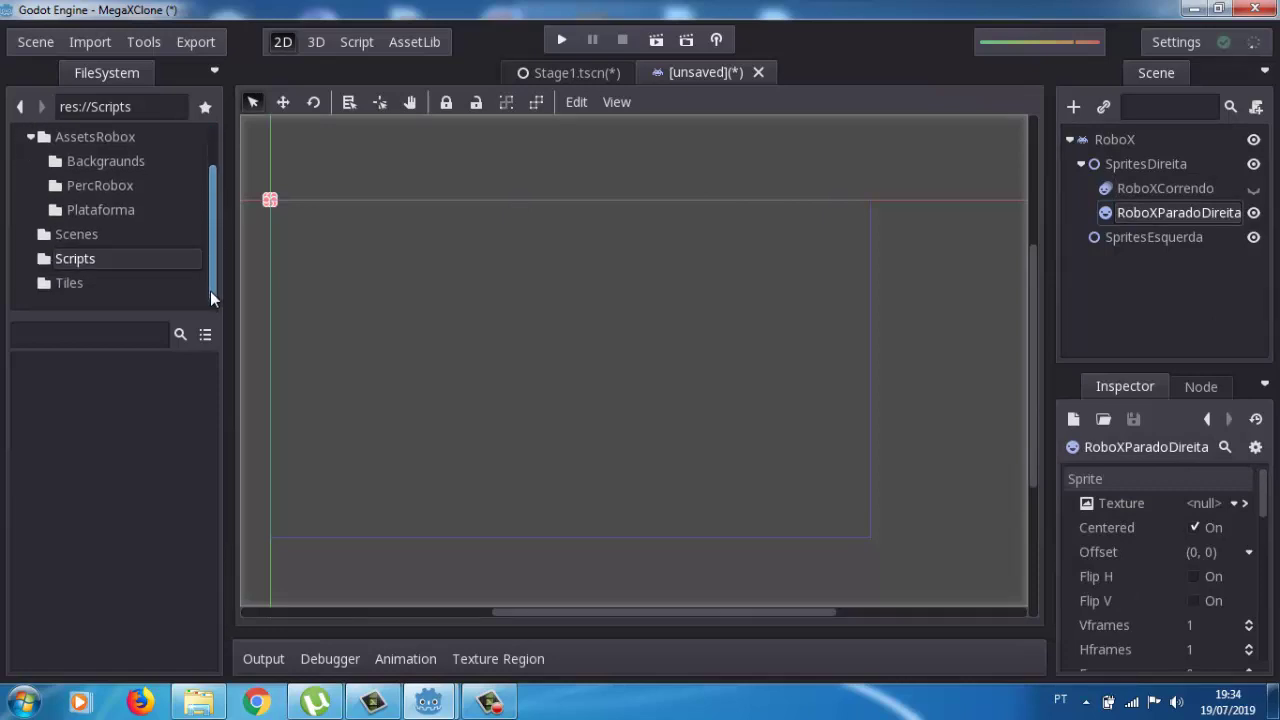
pyautogui.click(80, 227)
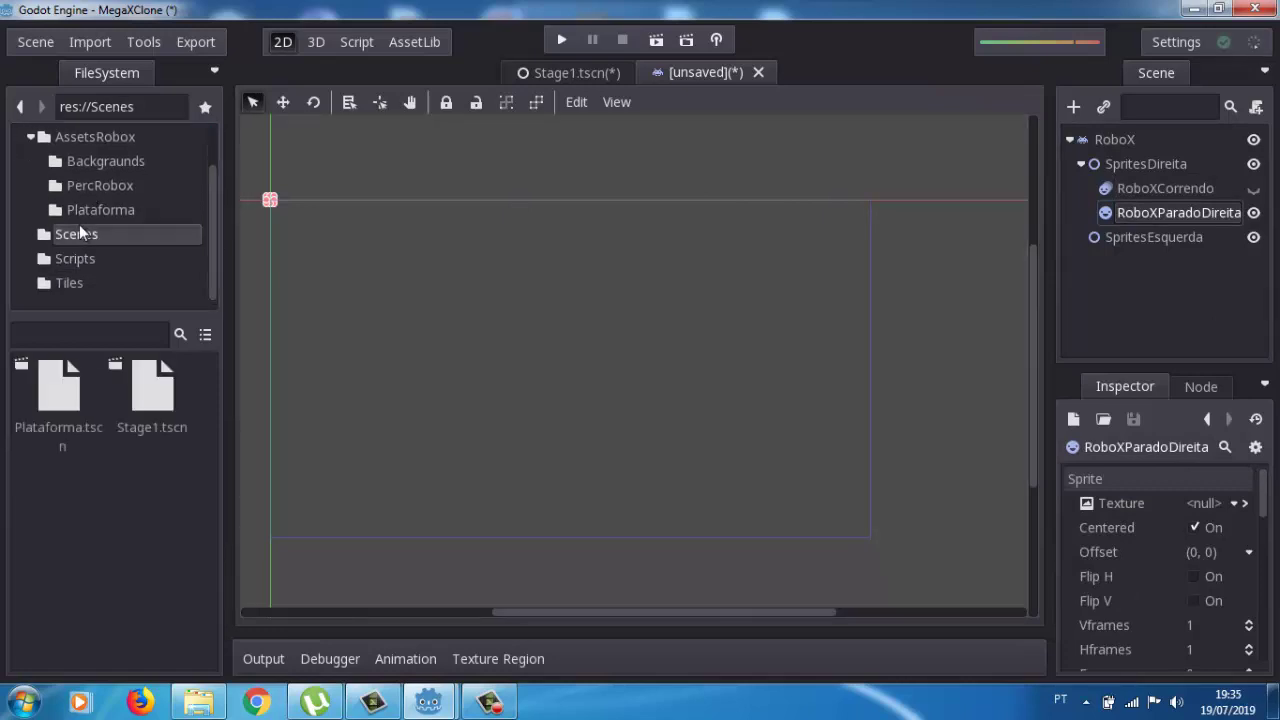
pyautogui.click(82, 203)
pyautogui.press('Up')
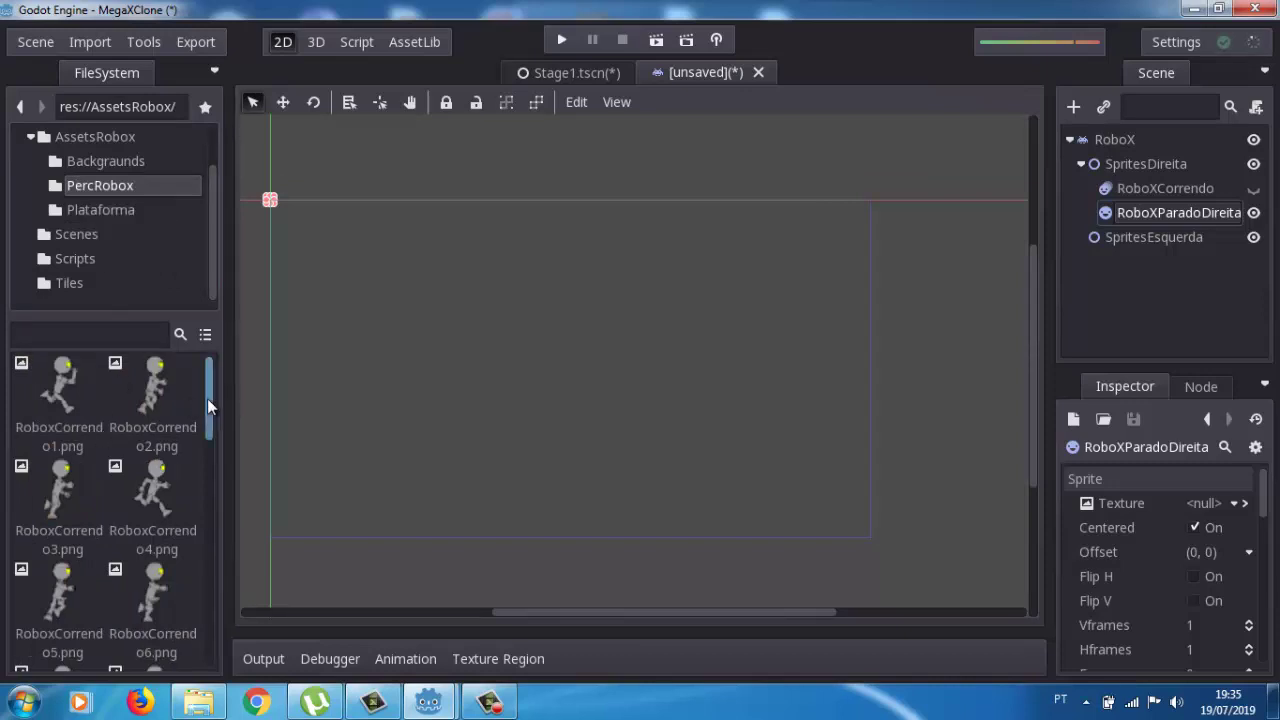
pyautogui.moveTo(207, 398); pyautogui.dragTo(205, 535)
pyautogui.moveTo(204, 543); pyautogui.dragTo(200, 622)
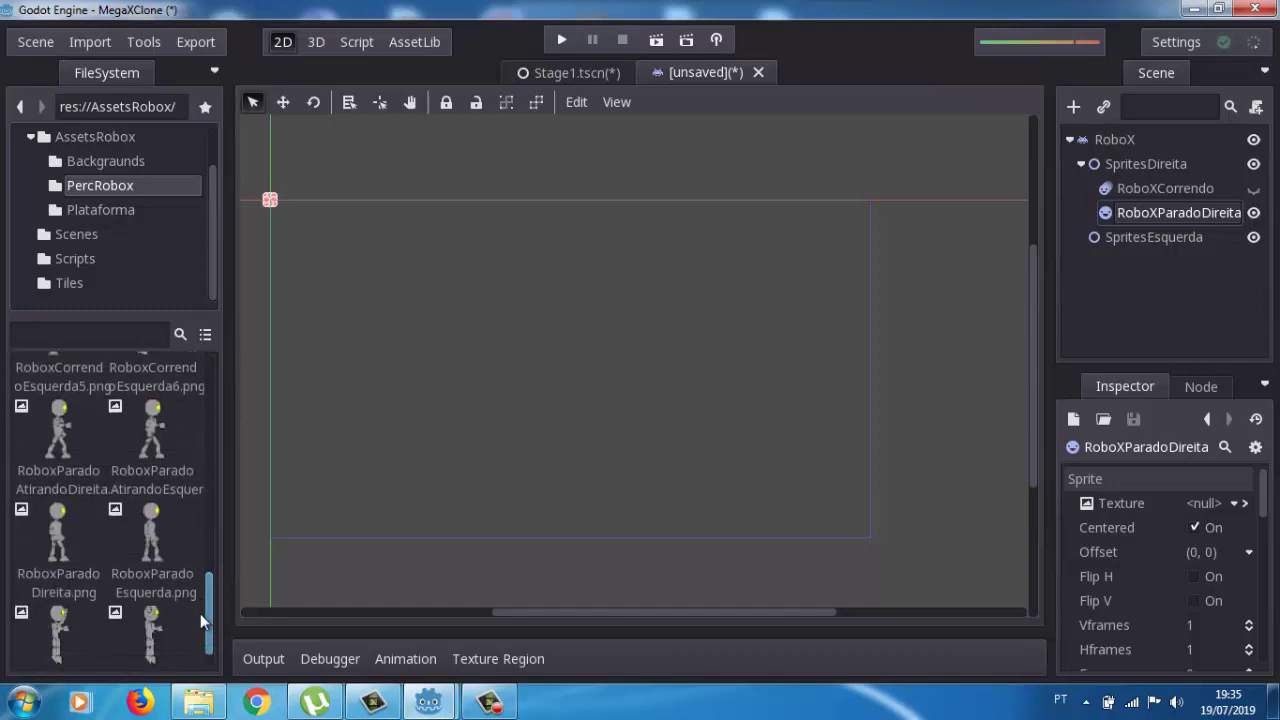
pyautogui.moveTo(200, 613); pyautogui.dragTo(200, 611)
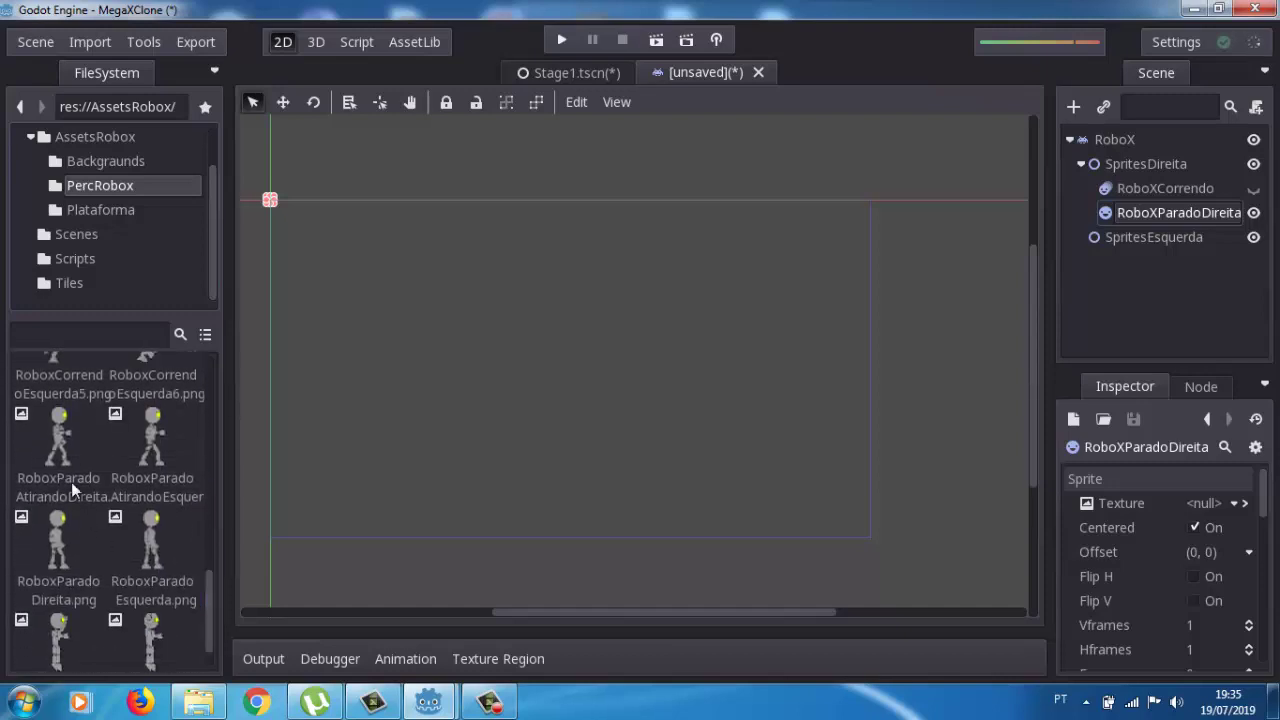
pyautogui.moveTo(72, 472); pyautogui.dragTo(1212, 497)
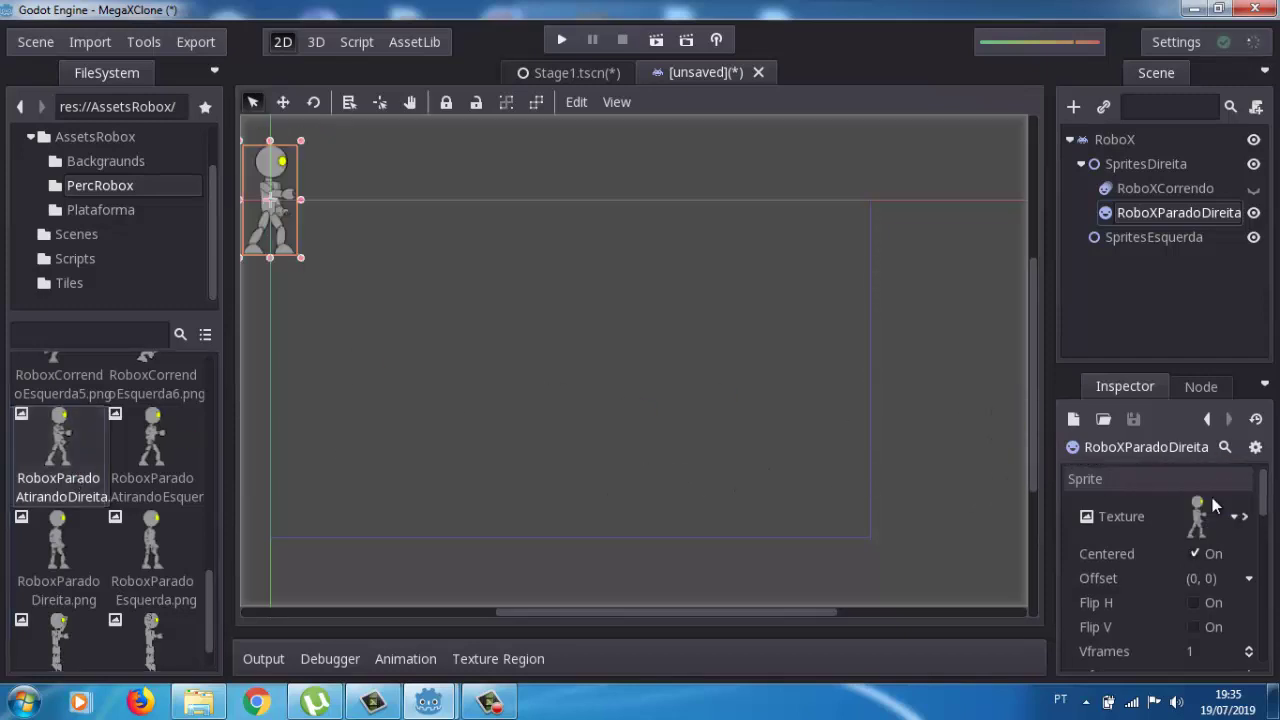
# Step: Make RoboXCorrendo visible again and check the sprite nodes in the scene
pyautogui.click(1188, 188)
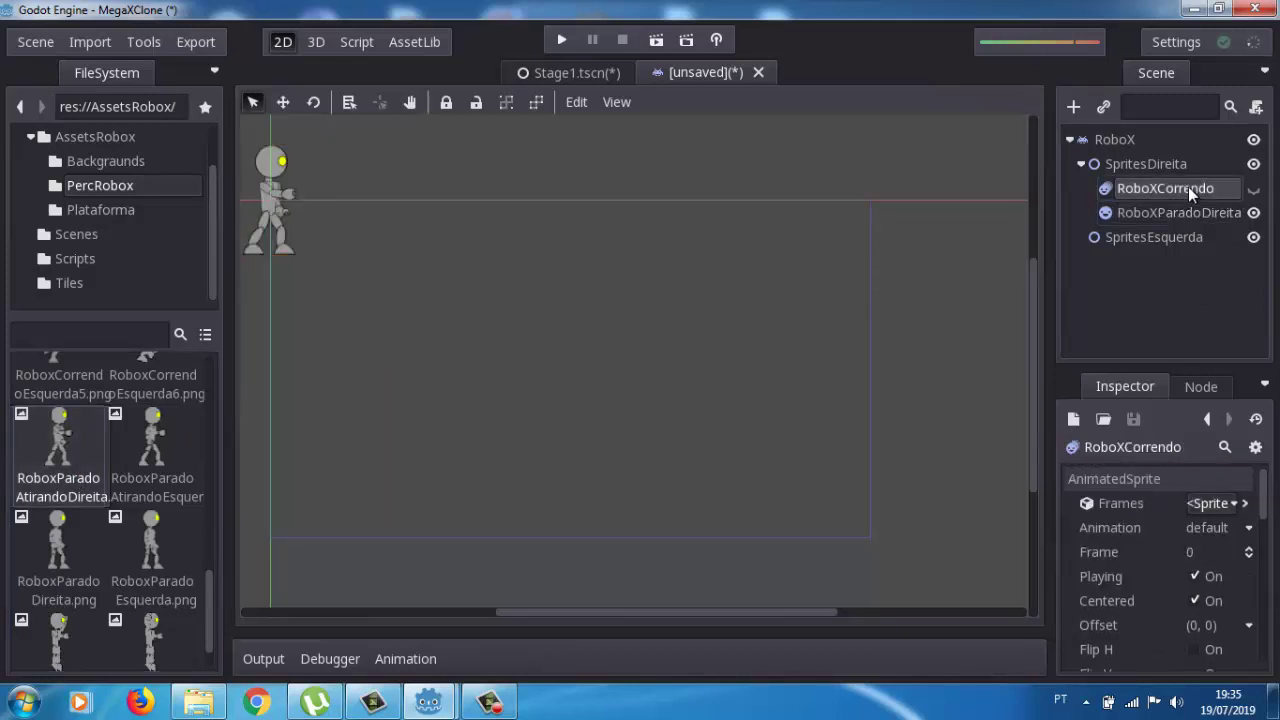
pyautogui.click(1254, 190)
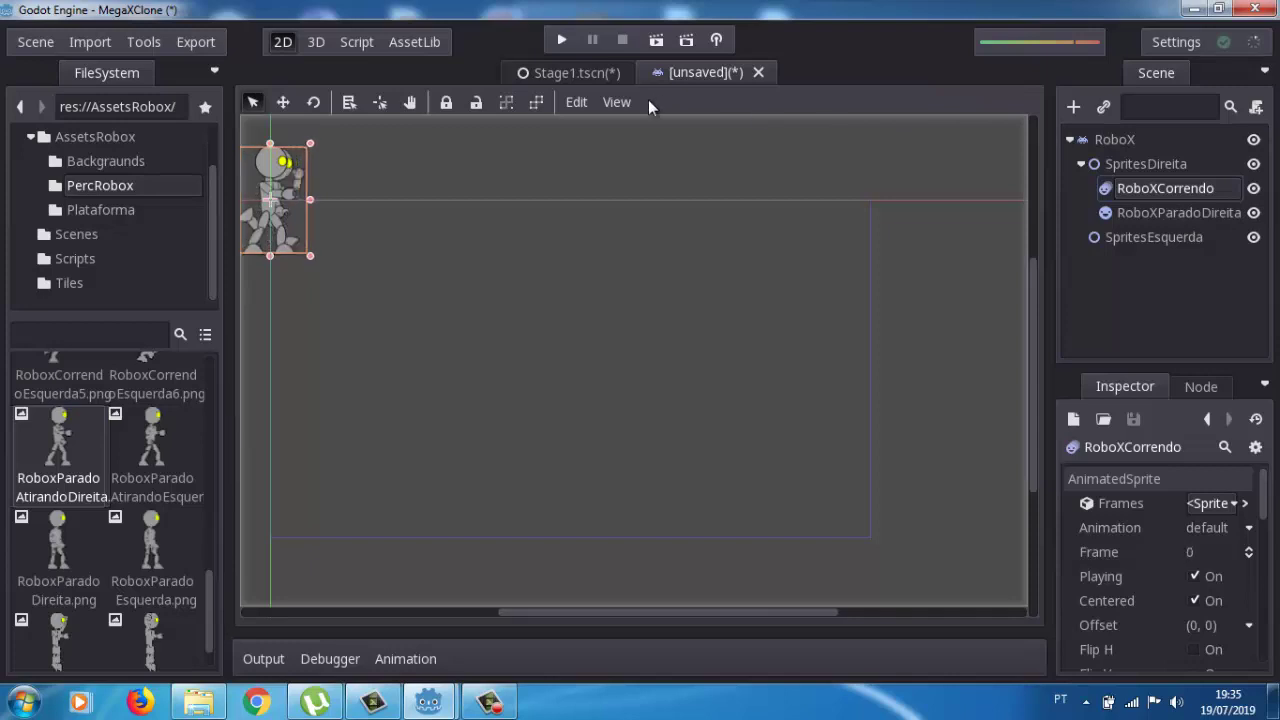
pyautogui.click(390, 320)
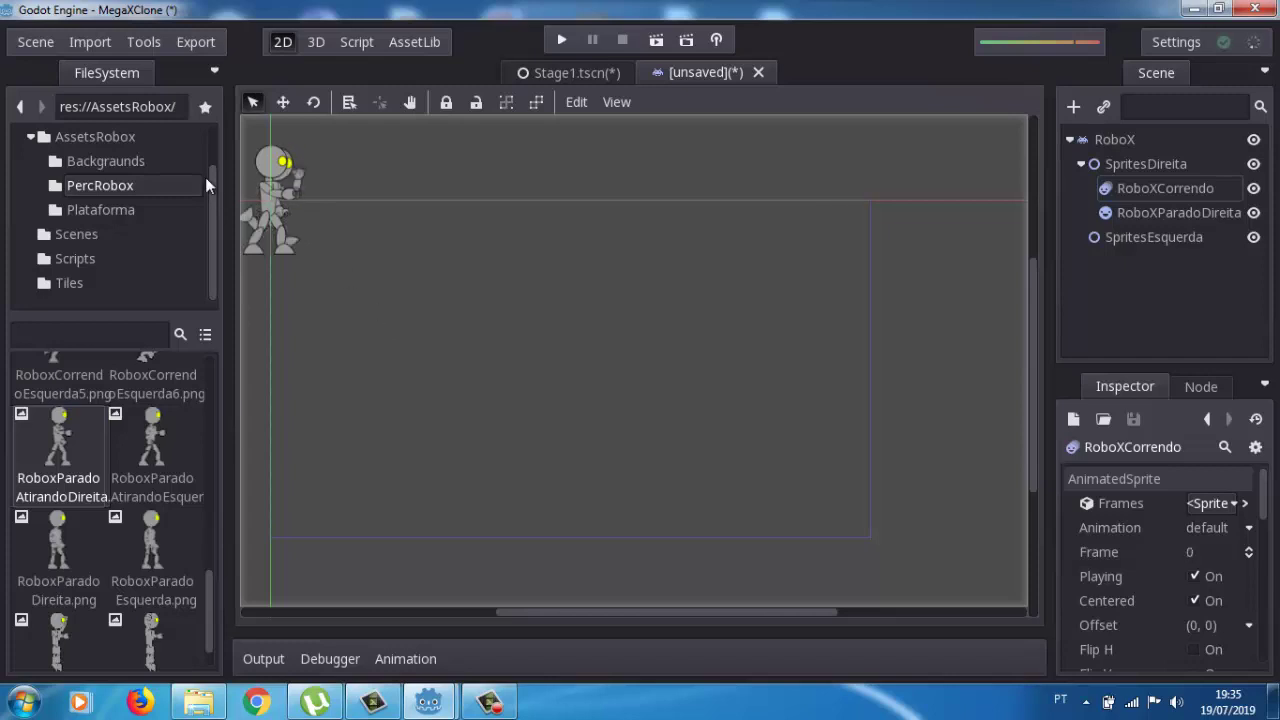
pyautogui.click(271, 209)
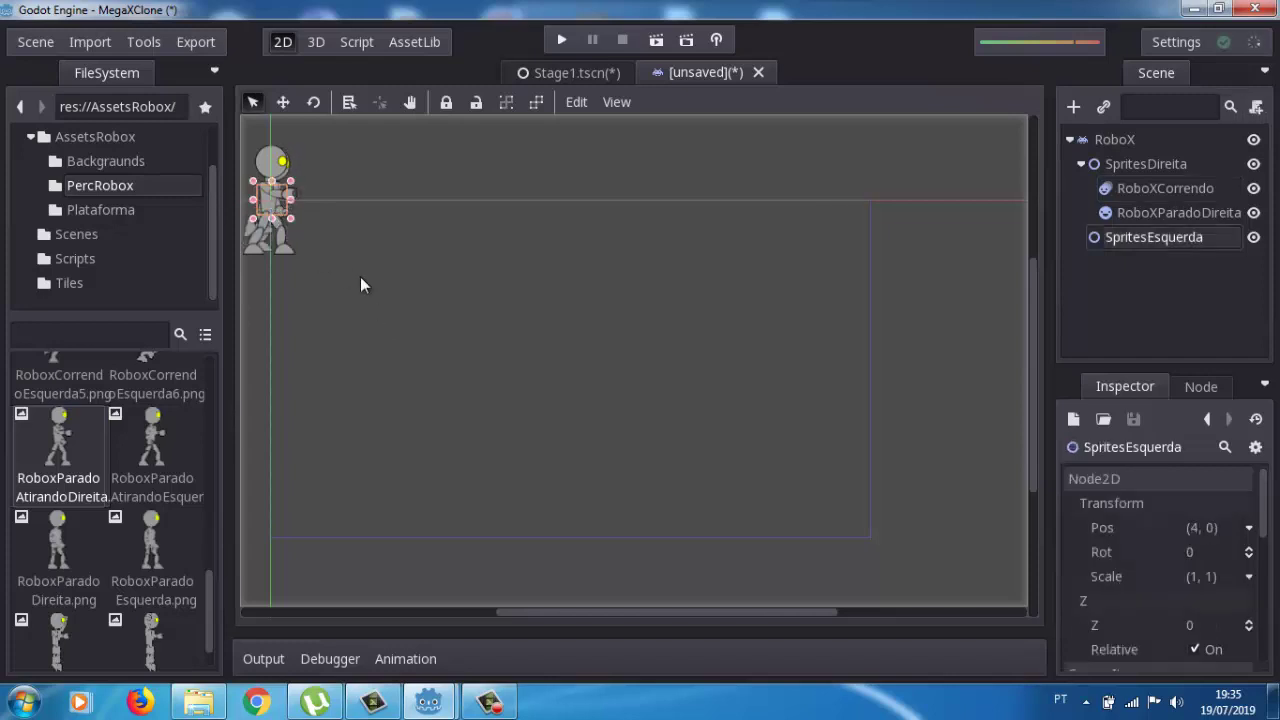
pyautogui.click(272, 205)
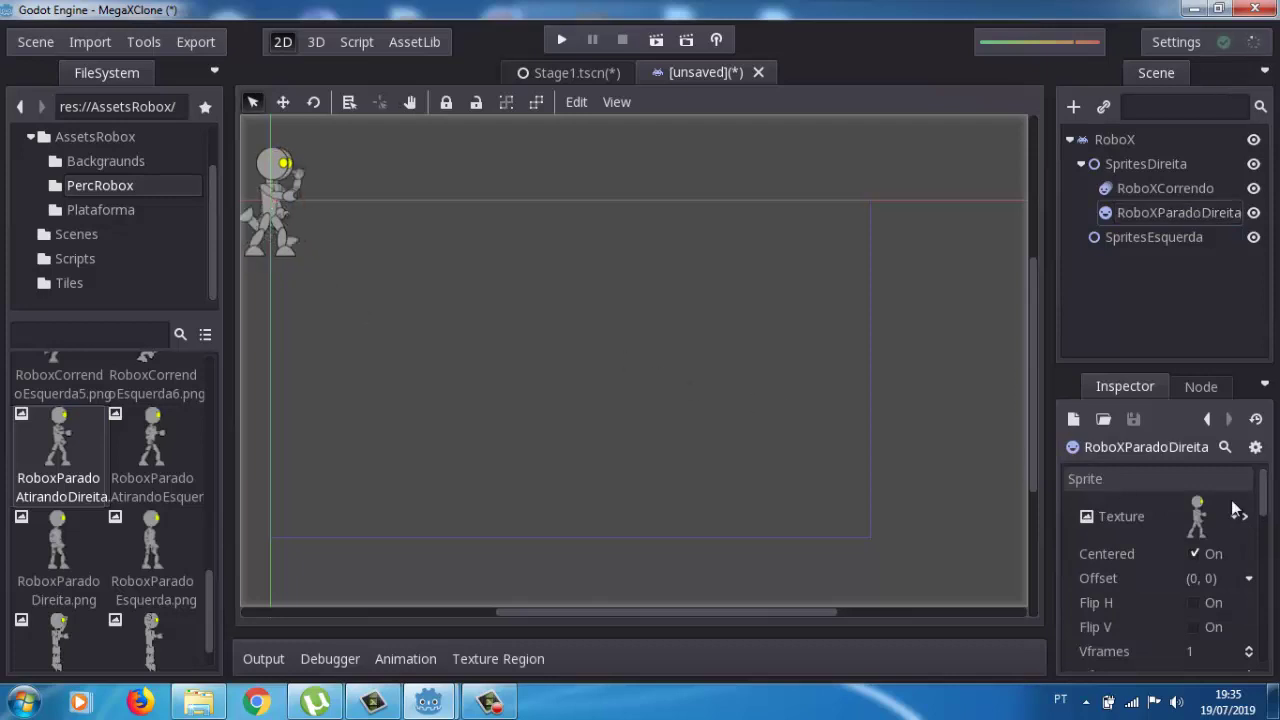
pyautogui.click(1143, 188)
# Step: Reset RoboXParadoDireita's Transform position from (2, 4) to x 0, y 0
pyautogui.click(1143, 208)
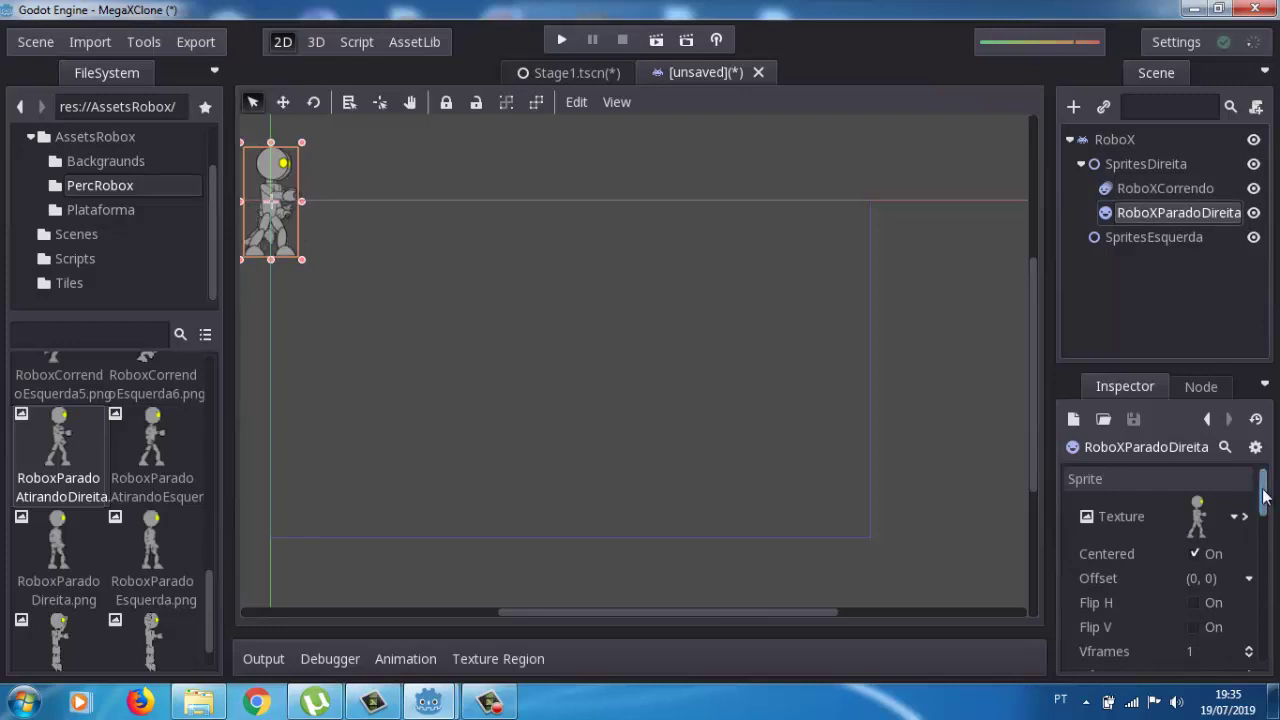
pyautogui.moveTo(1263, 482); pyautogui.dragTo(1262, 555)
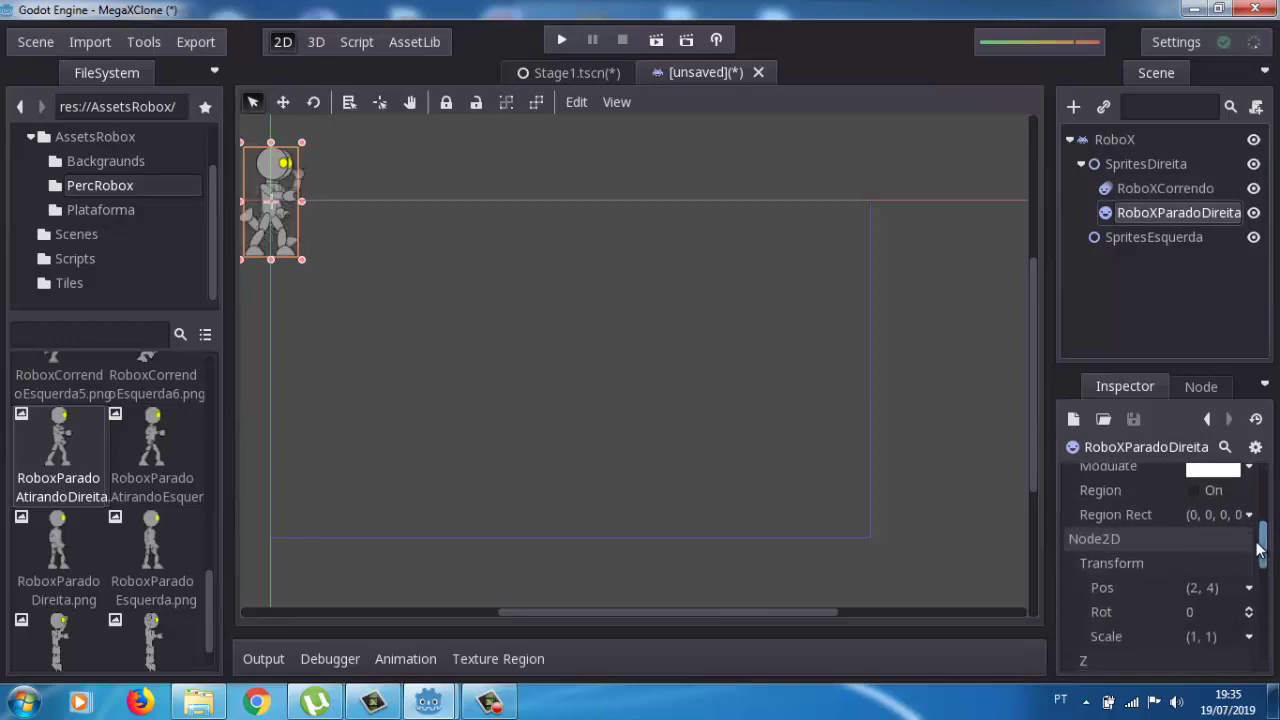
pyautogui.click(1215, 588)
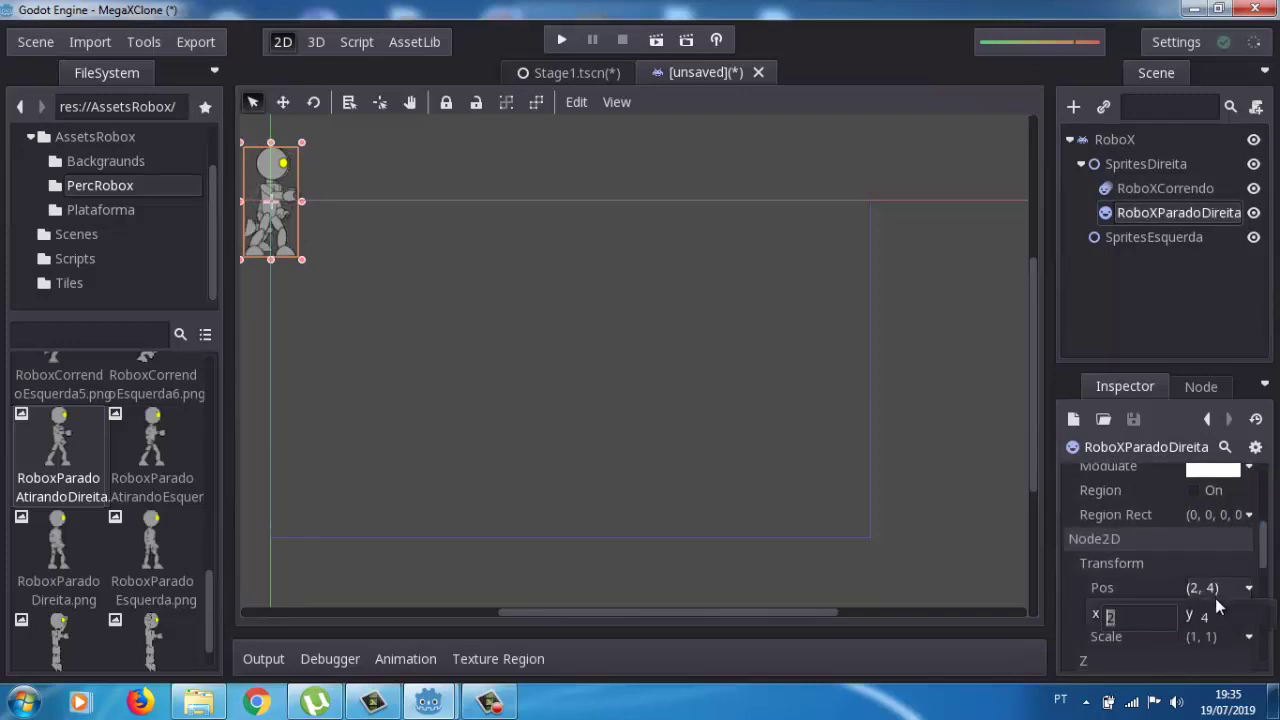
pyautogui.doubleClick(1205, 617)
pyautogui.write('0')
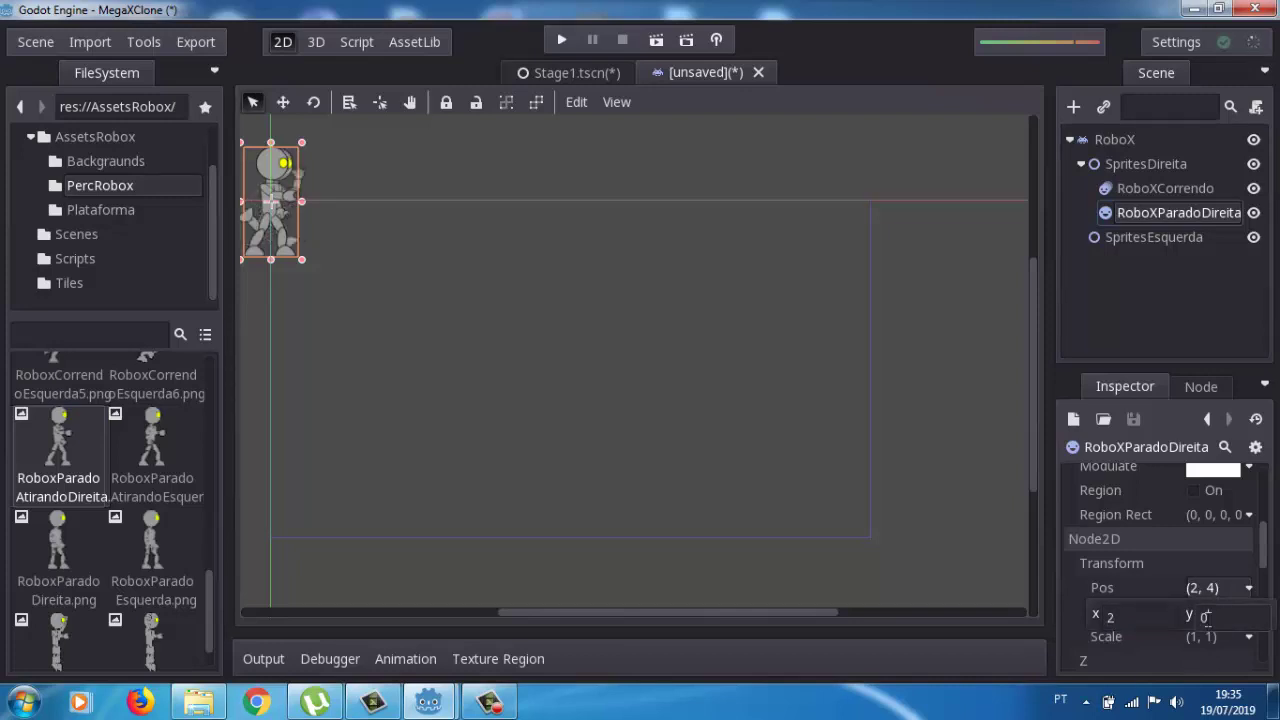
pyautogui.press('Return')
pyautogui.doubleClick(1134, 622)
pyautogui.write('0')
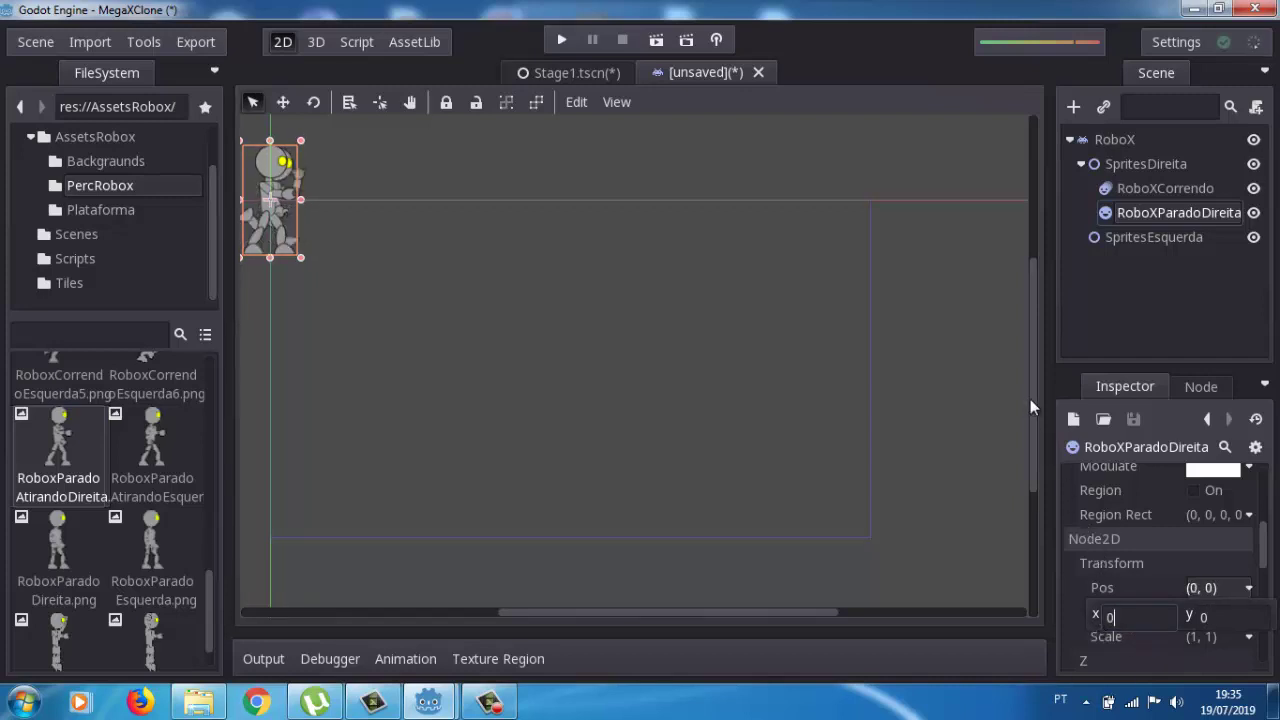
pyautogui.moveTo(1035, 401); pyautogui.dragTo(1034, 374)
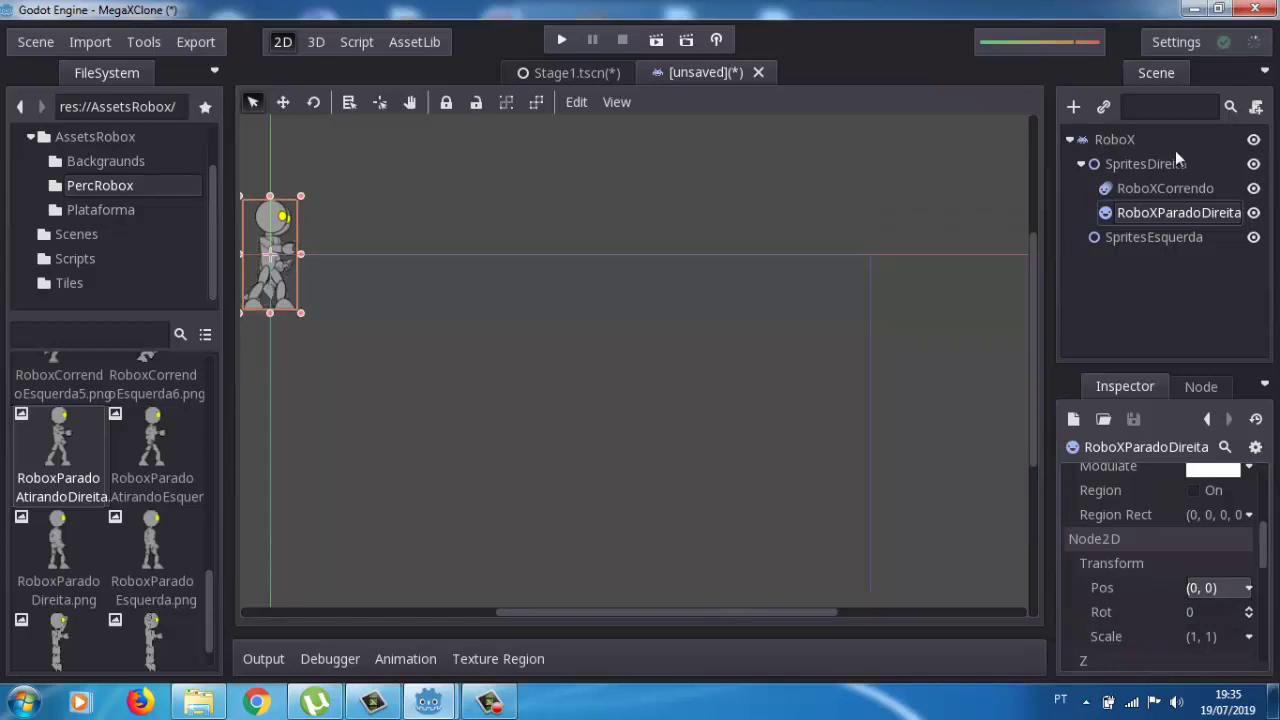
# Step: Add a new Sprite node under the SpritesDireita group
pyautogui.click(1156, 168)
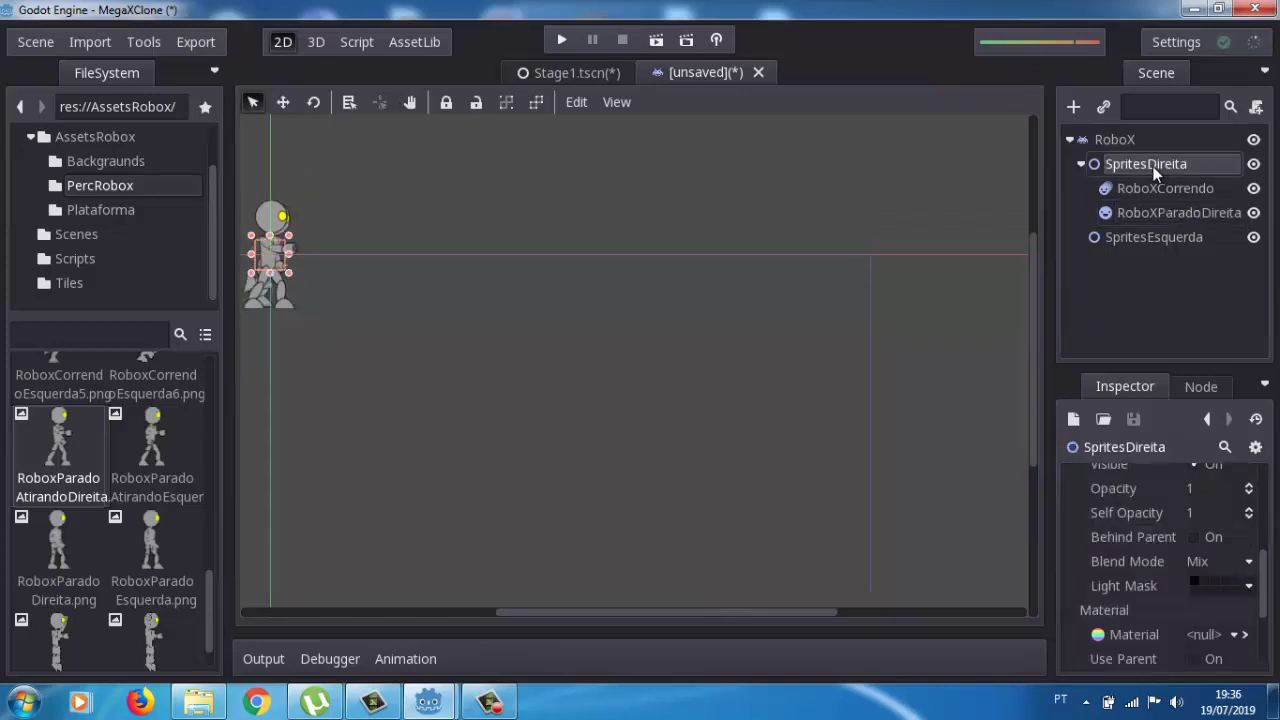
pyautogui.click(1073, 106)
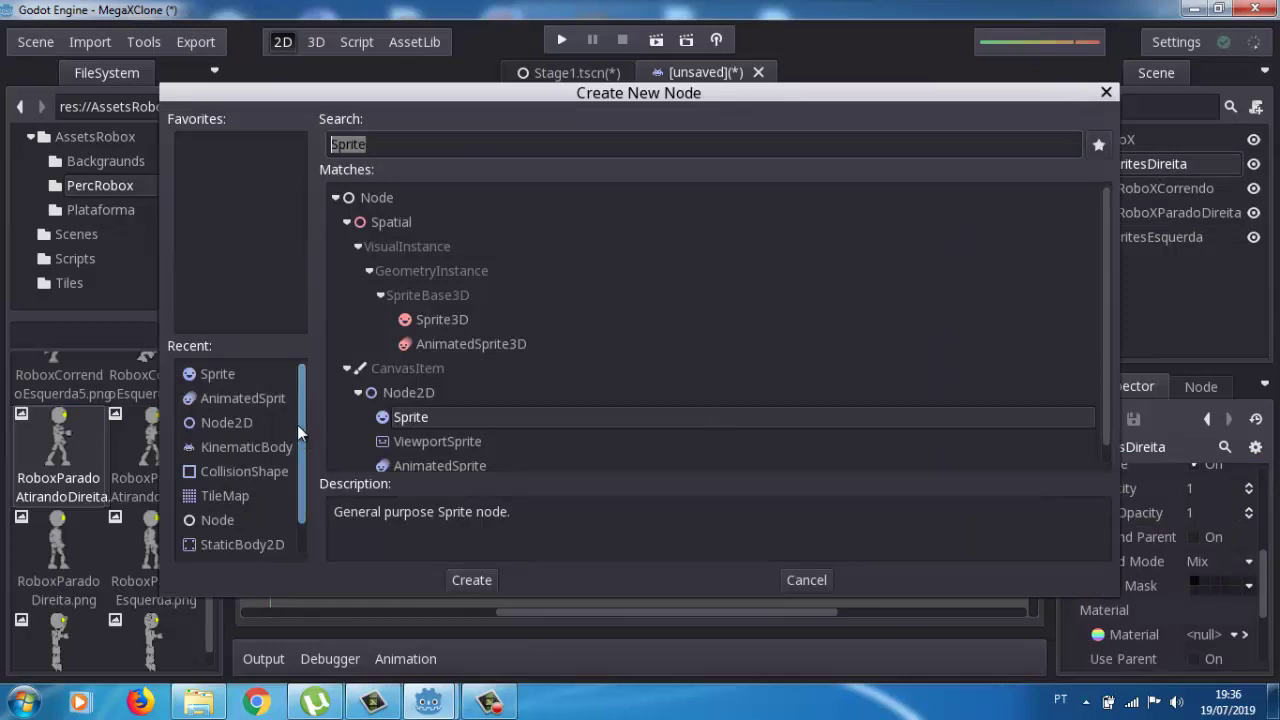
pyautogui.doubleClick(226, 372)
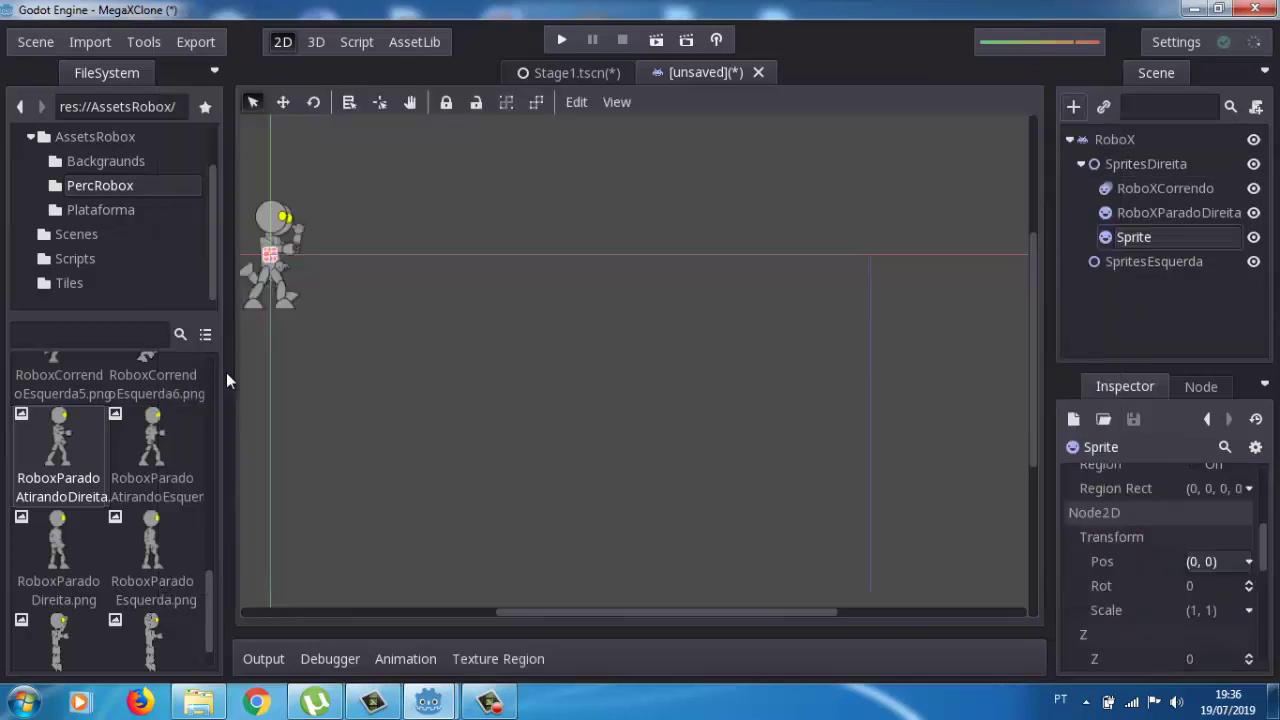
# Step: Rename the new Sprite node to RoboxParadoAtirando
pyautogui.click(1143, 236)
pyautogui.click(1143, 236)
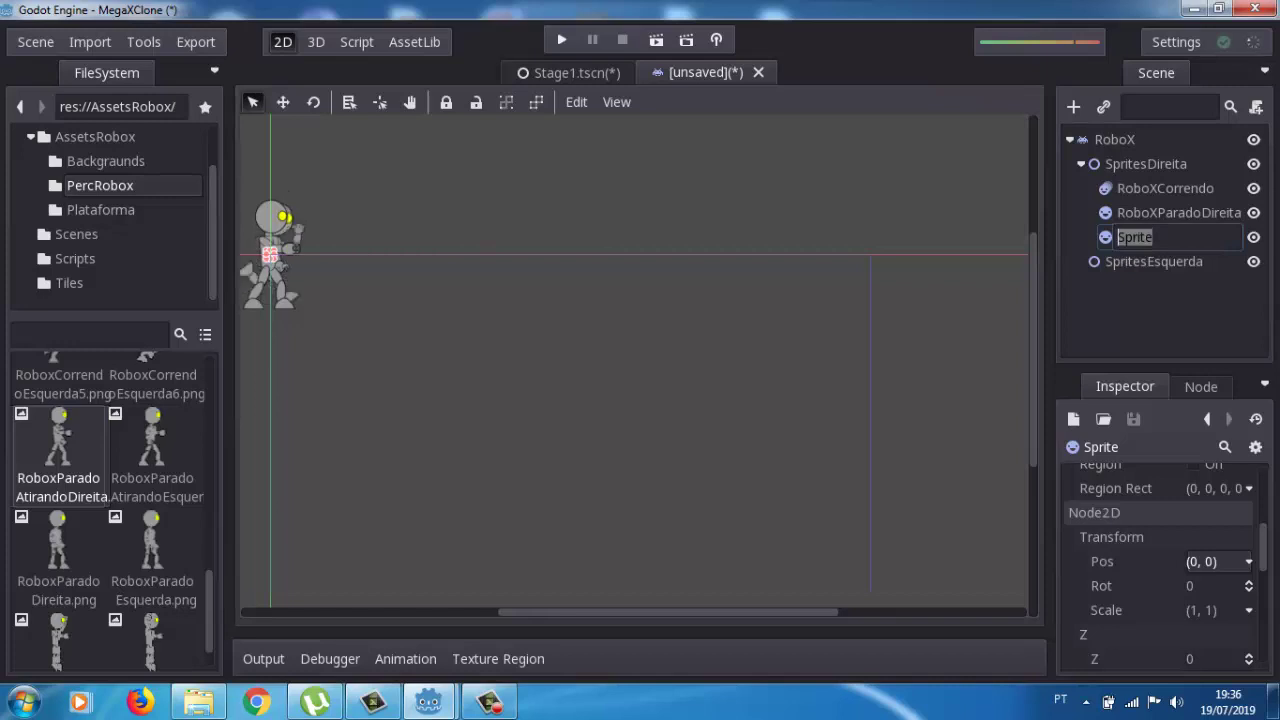
pyautogui.write('RoboX')
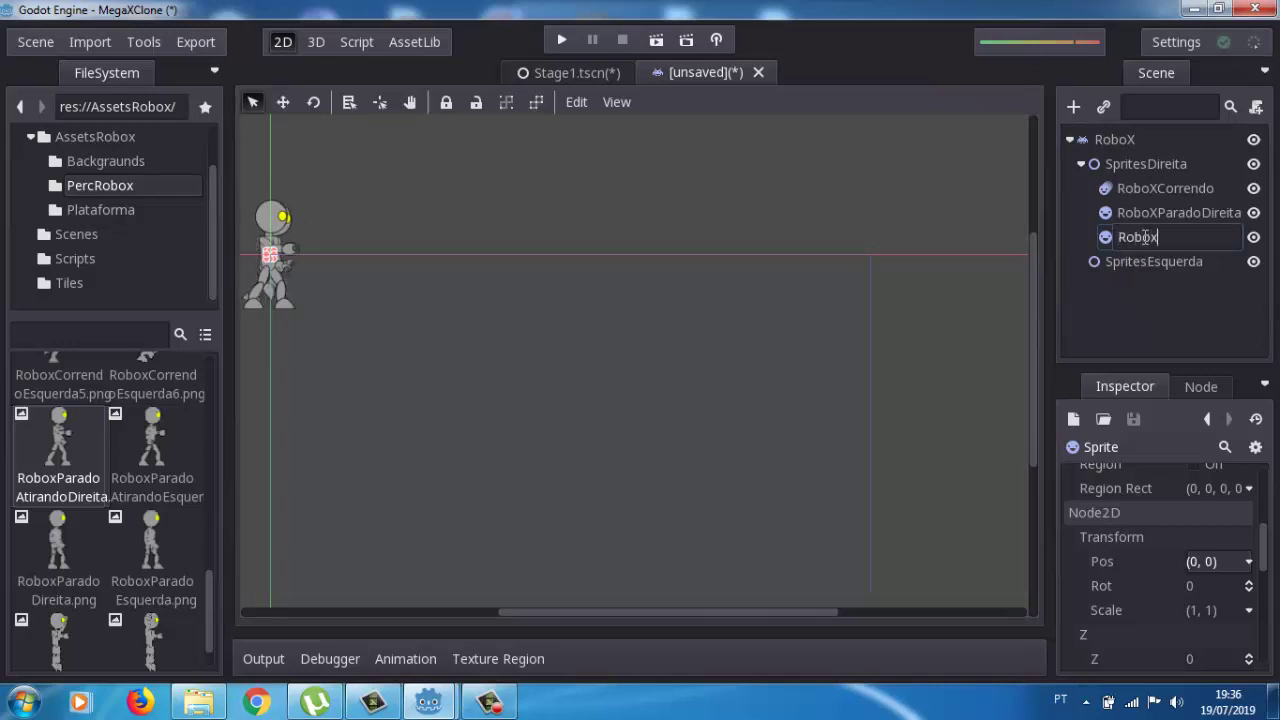
pyautogui.write('Parado')
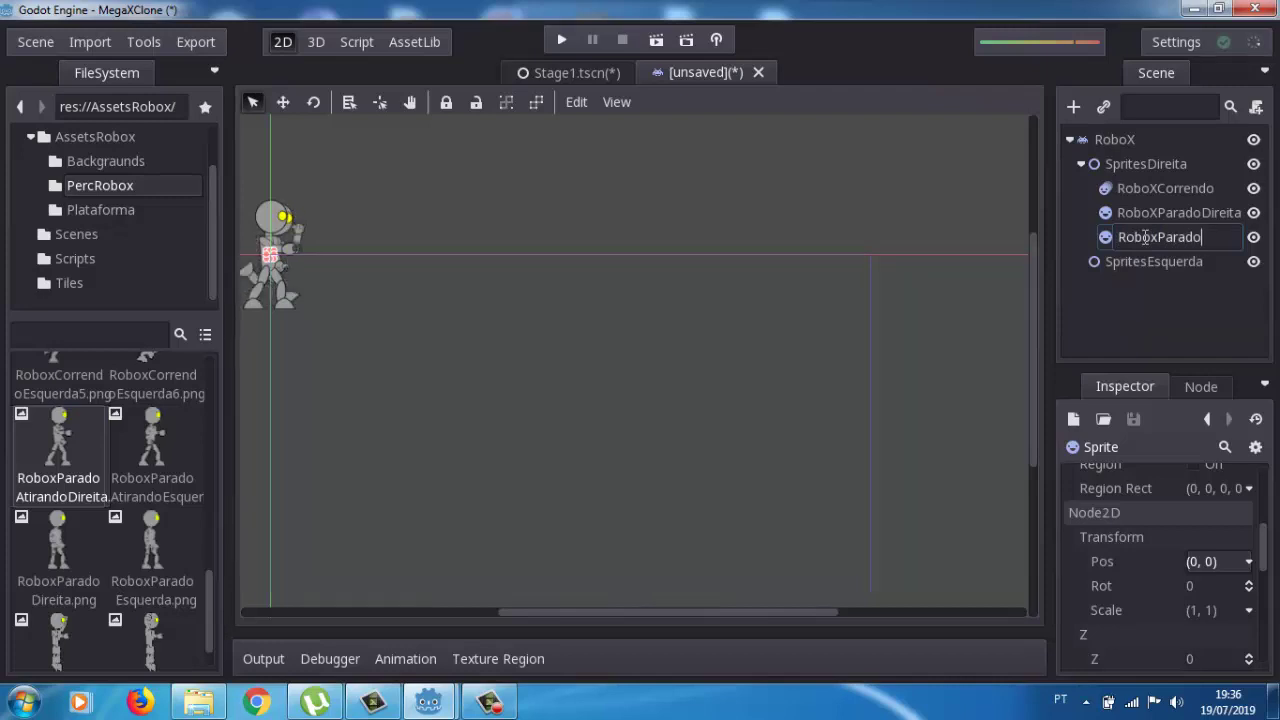
pyautogui.write('Atiran')
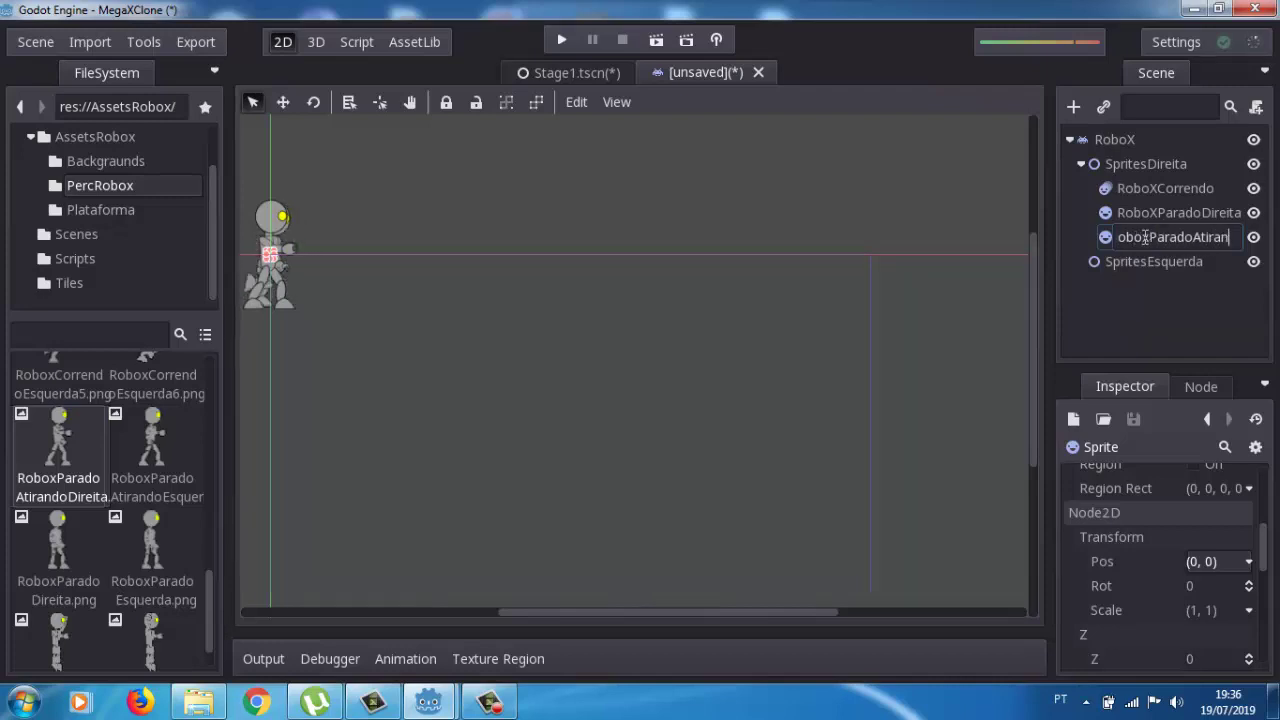
pyautogui.write('do')
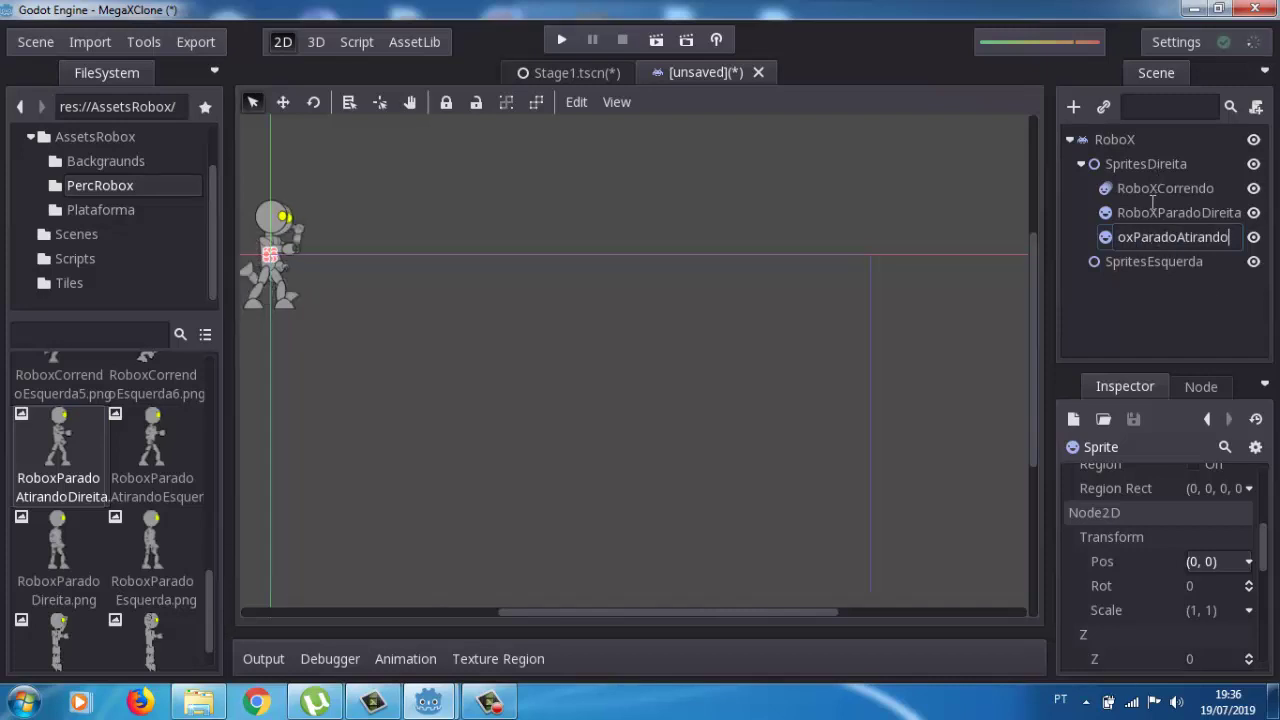
pyautogui.click(1152, 204)
pyautogui.click(1146, 230)
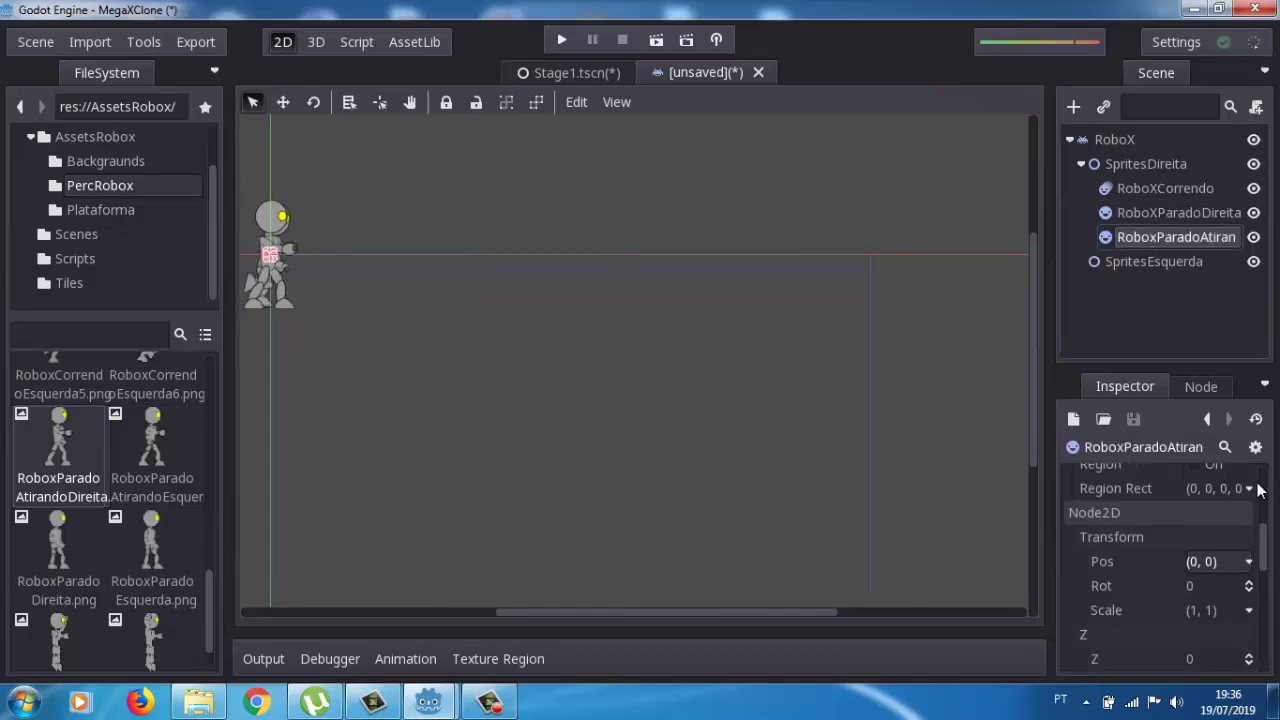
# Step: Reassign RoboxParadoDireita.png as RoboXParadoDireita's texture
pyautogui.moveTo(1267, 553); pyautogui.dragTo(1257, 449)
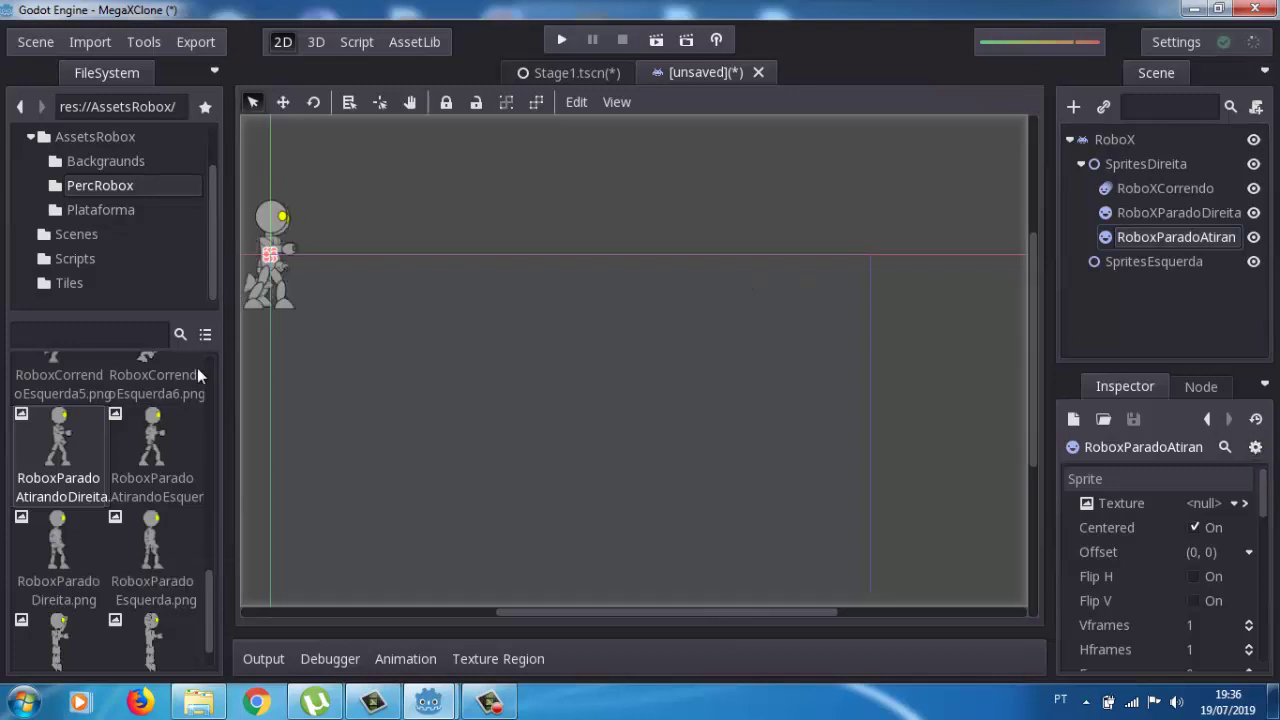
pyautogui.moveTo(72, 455)
pyautogui.mouseDown()
pyautogui.moveTo(540, 670)
pyautogui.moveTo(1212, 502)
pyautogui.mouseUp()
pyautogui.click(1166, 217)
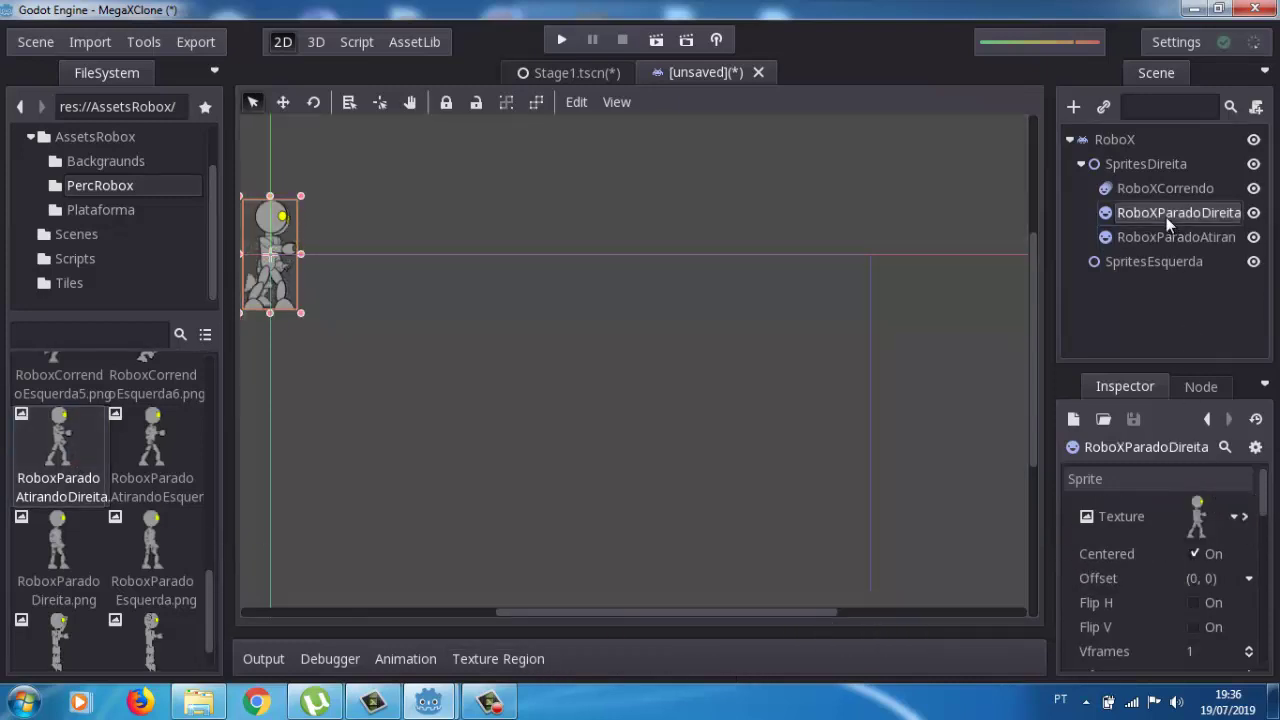
pyautogui.click(48, 564)
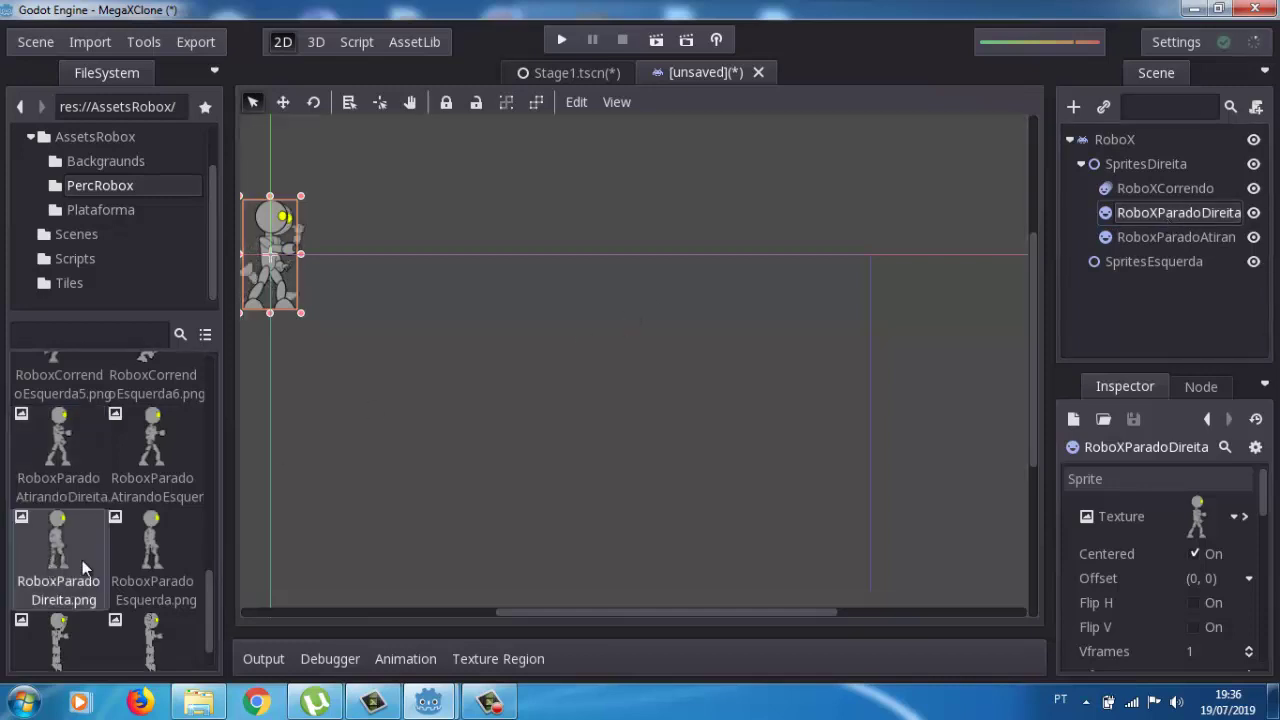
pyautogui.moveTo(82, 560); pyautogui.dragTo(1195, 518)
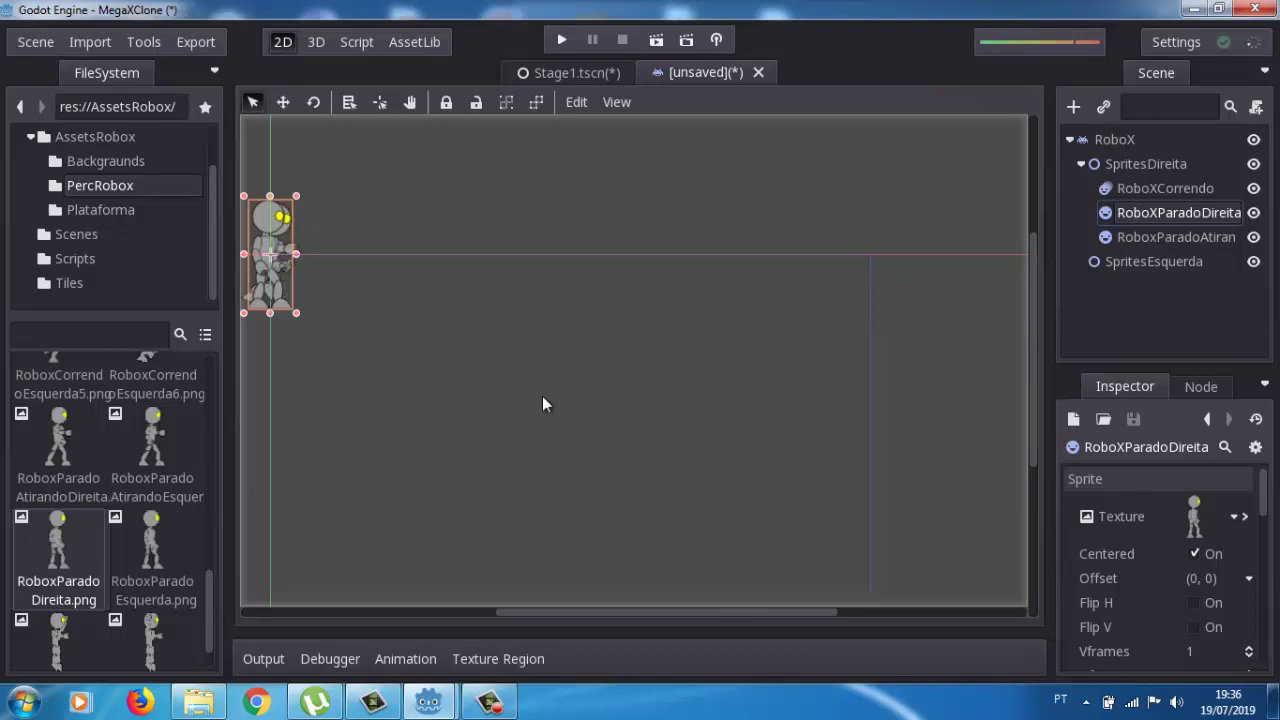
# Step: Give RoboxParadoAtirando the RoboxParadoAtirandoDireita.png texture, undoing an accidental move to keep it at the origin
pyautogui.click(1135, 237)
pyautogui.click(1132, 214)
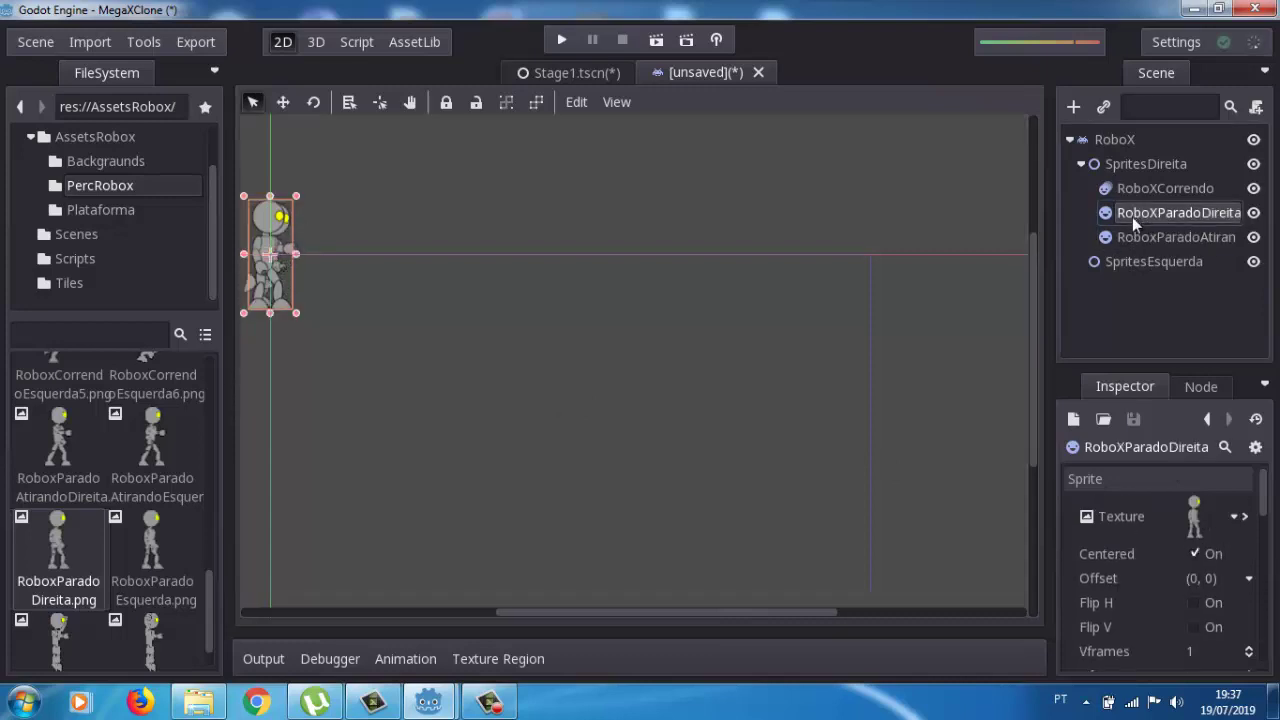
pyautogui.click(1132, 232)
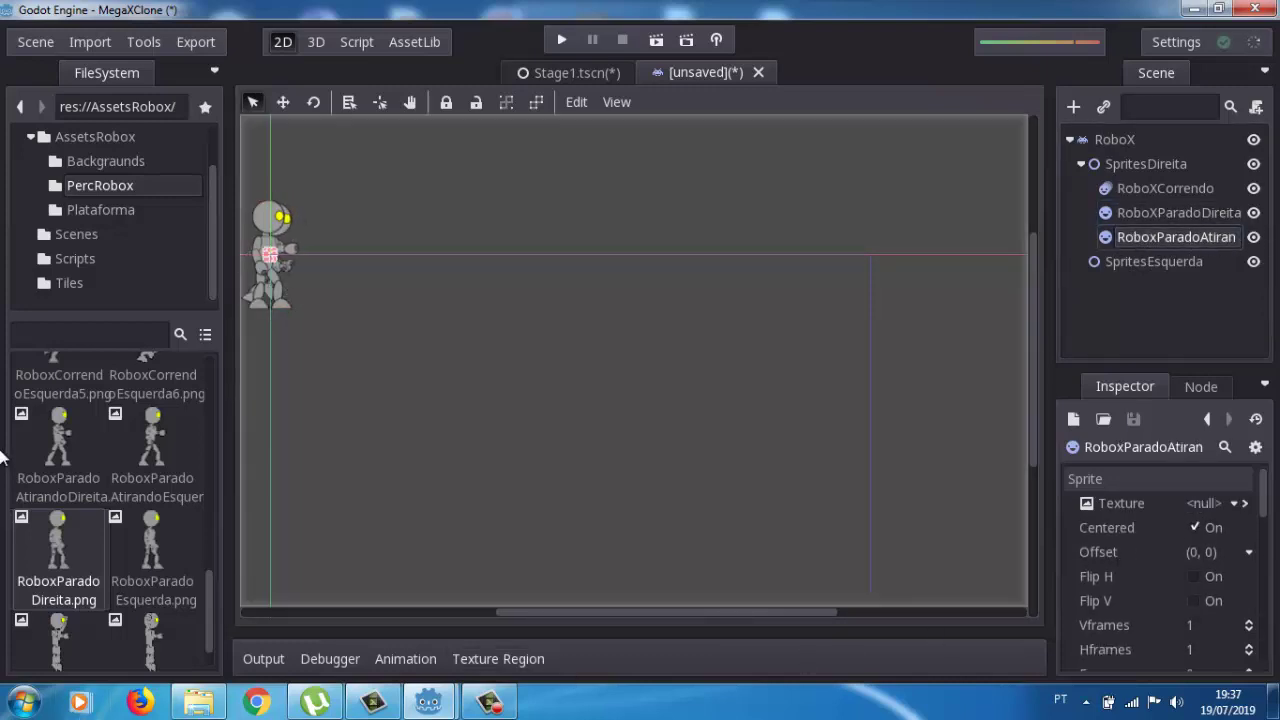
pyautogui.moveTo(58, 440)
pyautogui.mouseDown()
pyautogui.moveTo(290, 518)
pyautogui.moveTo(1203, 501)
pyautogui.mouseUp()
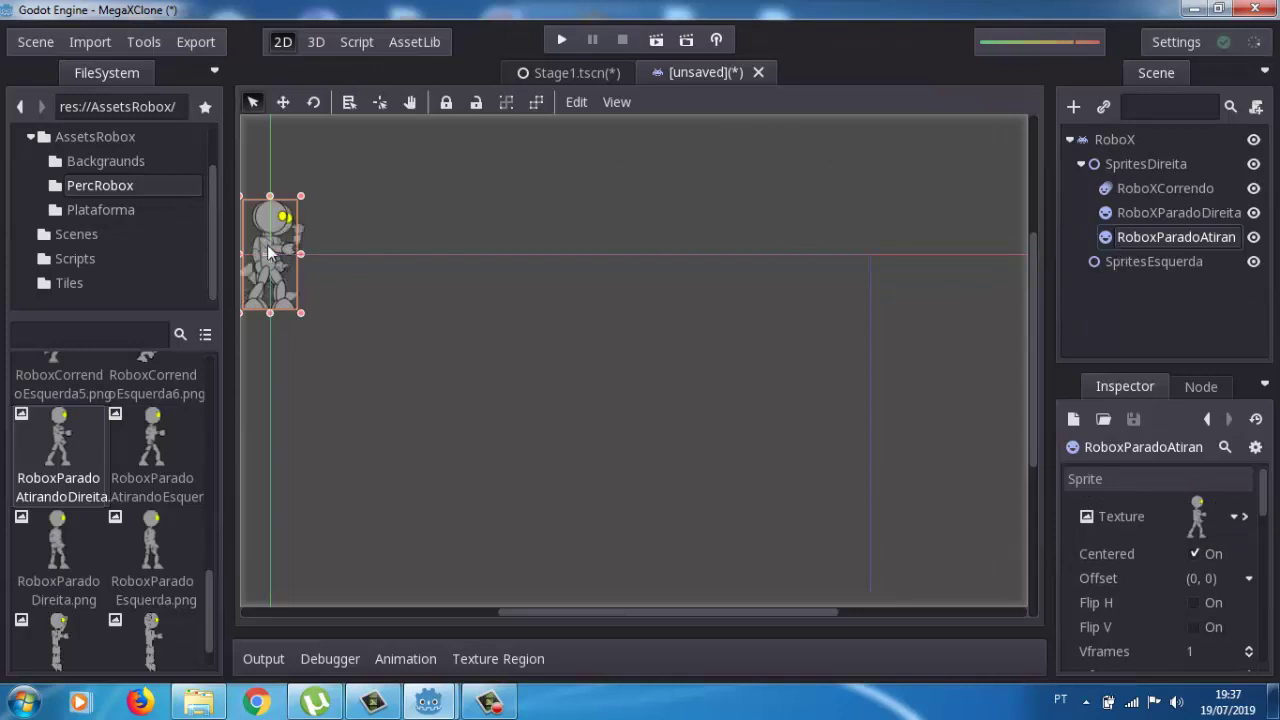
pyautogui.moveTo(268, 252); pyautogui.dragTo(357, 388)
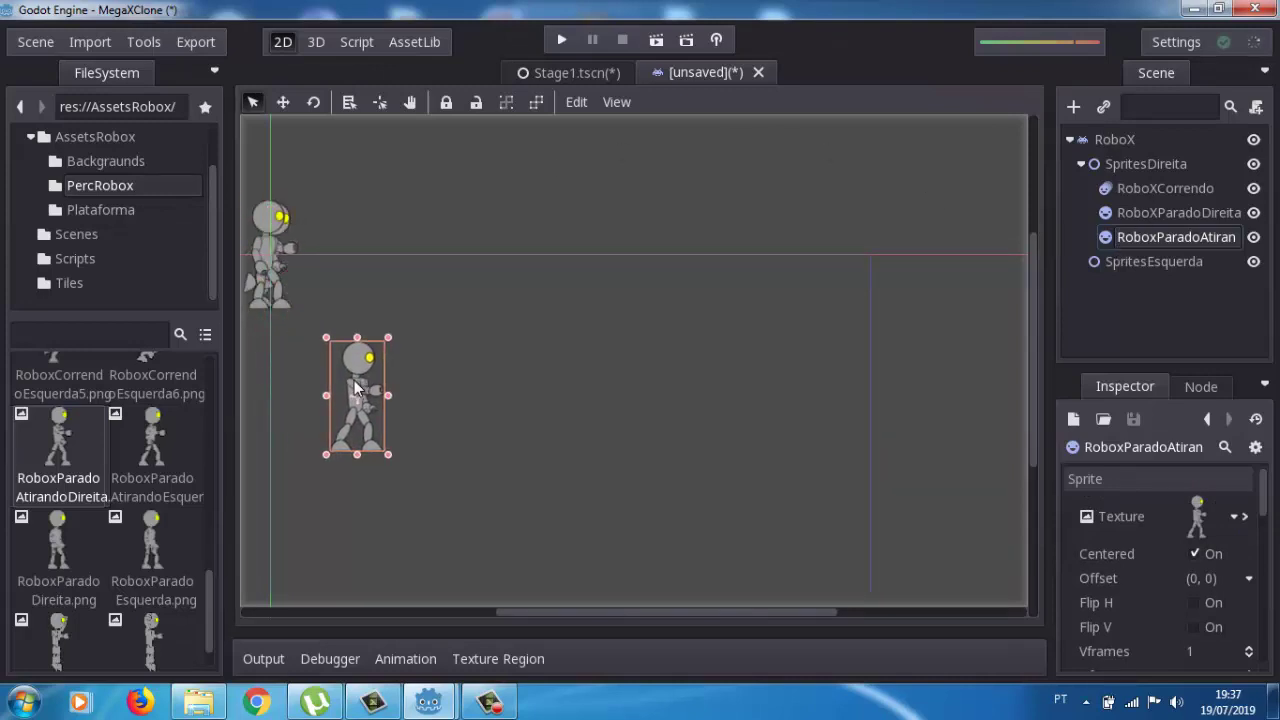
pyautogui.hotkey('ctrl', 'z')
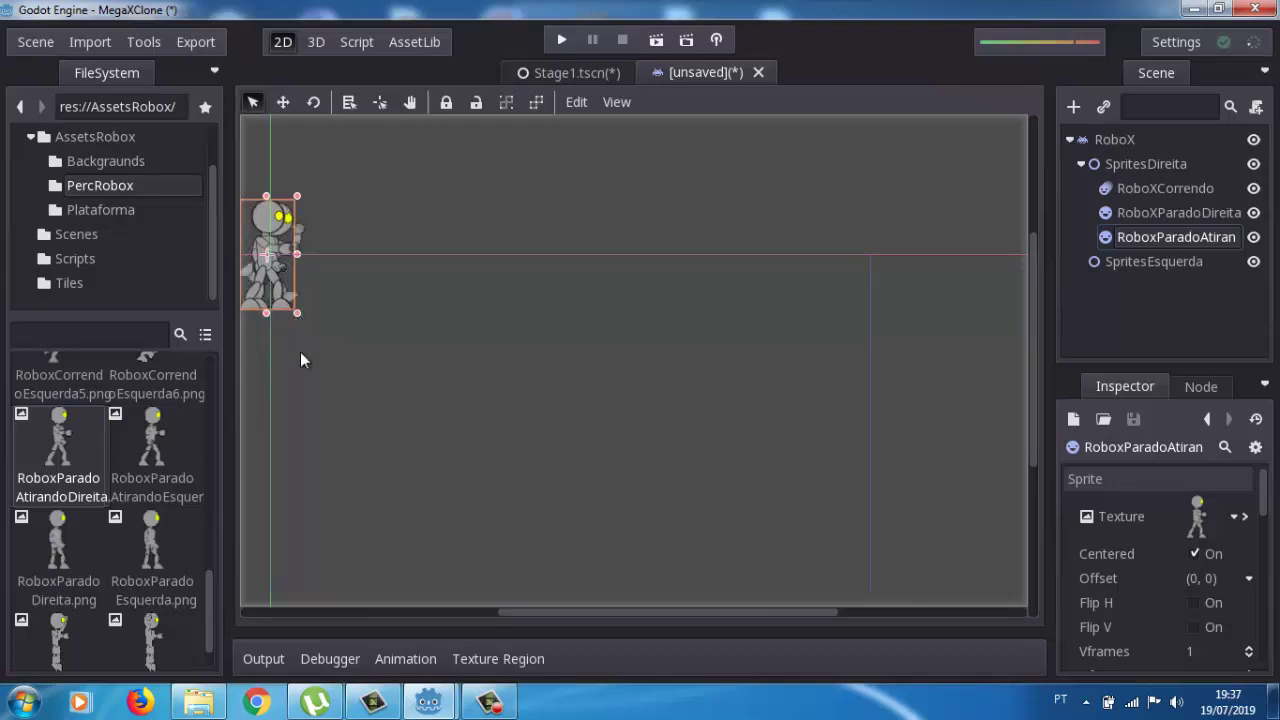
pyautogui.click(322, 447)
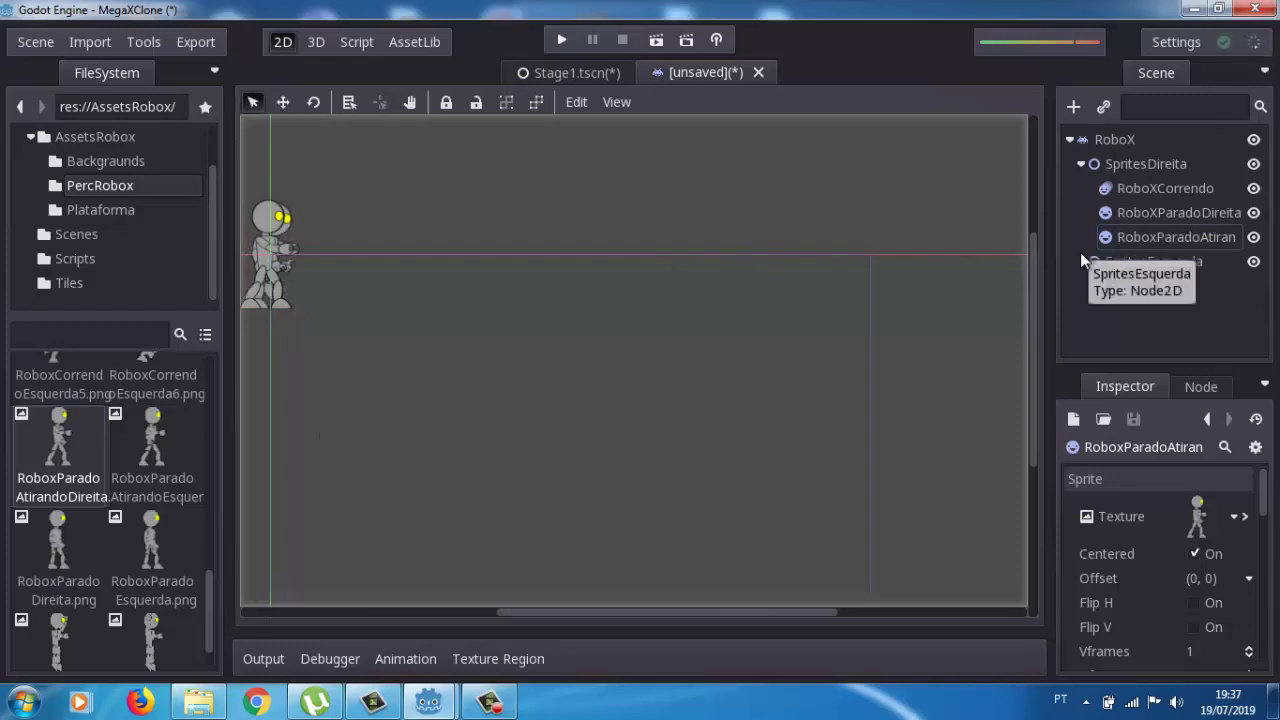
# Step: Duplicate RoboxParadoAtirando with Ctrl+D and rename the copy RoboxPulando
pyautogui.click(1132, 236)
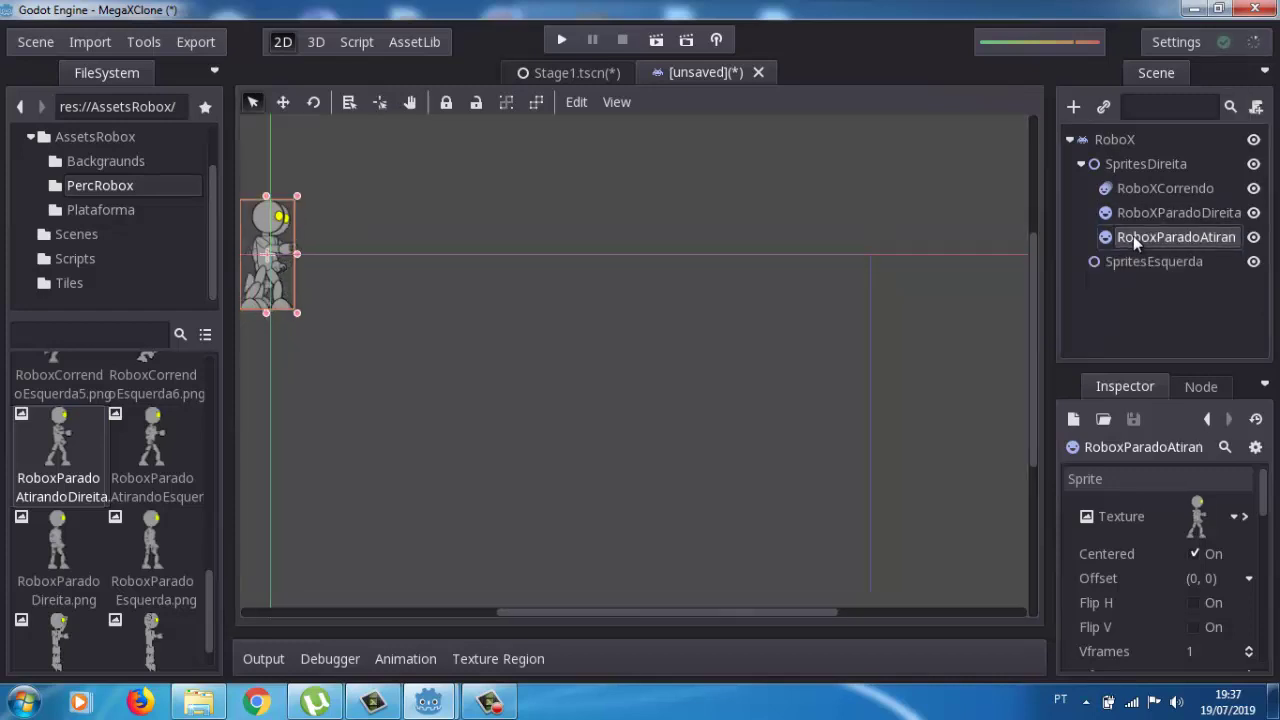
pyautogui.hotkey('ctrl', 'd')
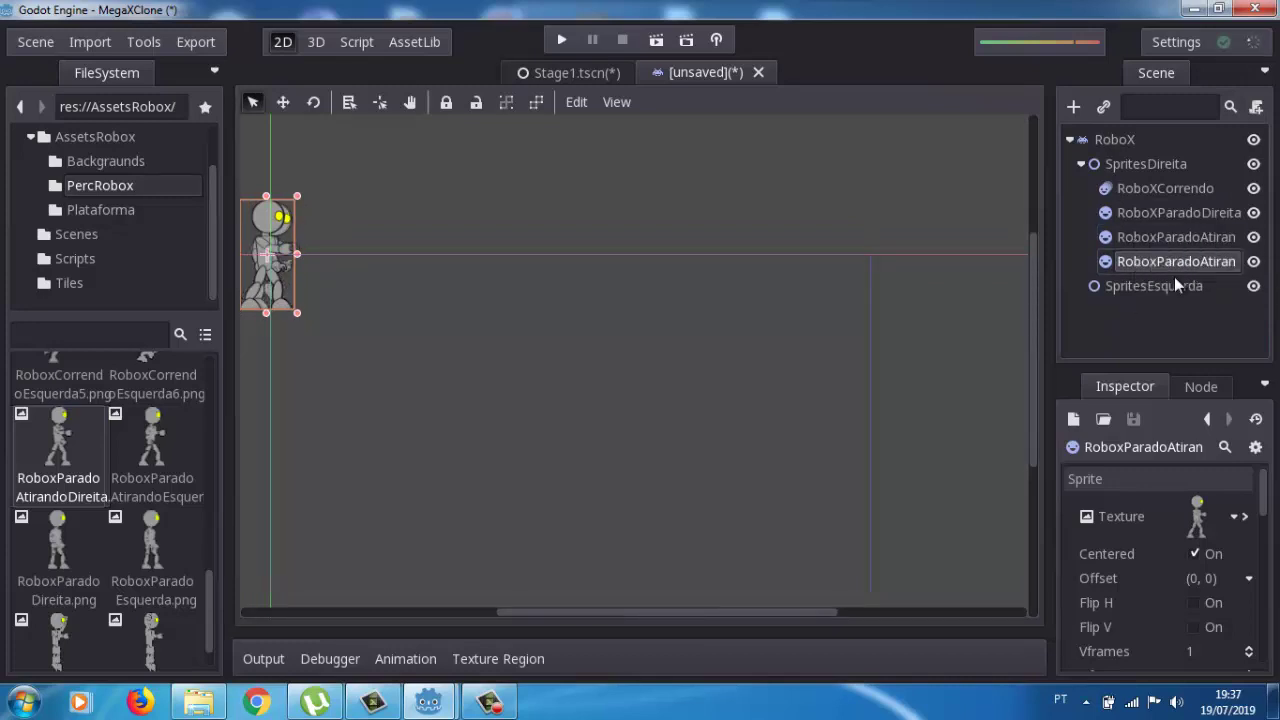
pyautogui.doubleClick(1208, 266)
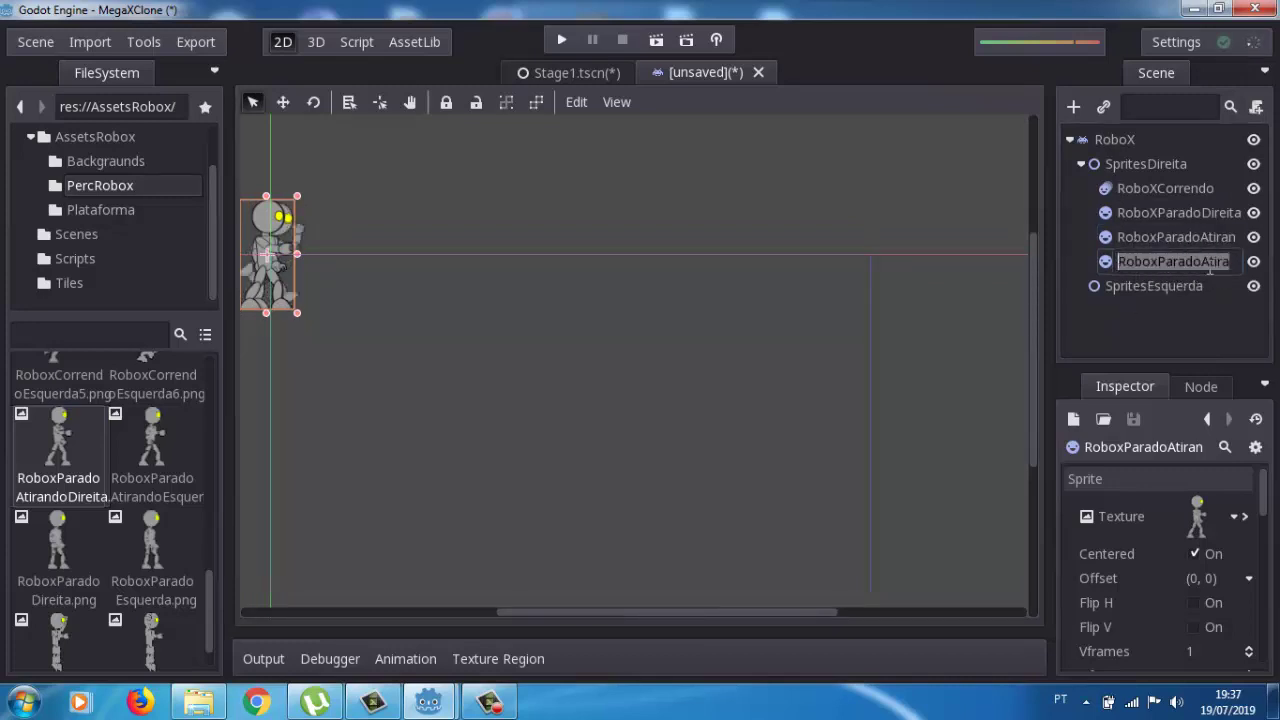
pyautogui.click(1210, 266)
pyautogui.press('End')
pyautogui.write('1')
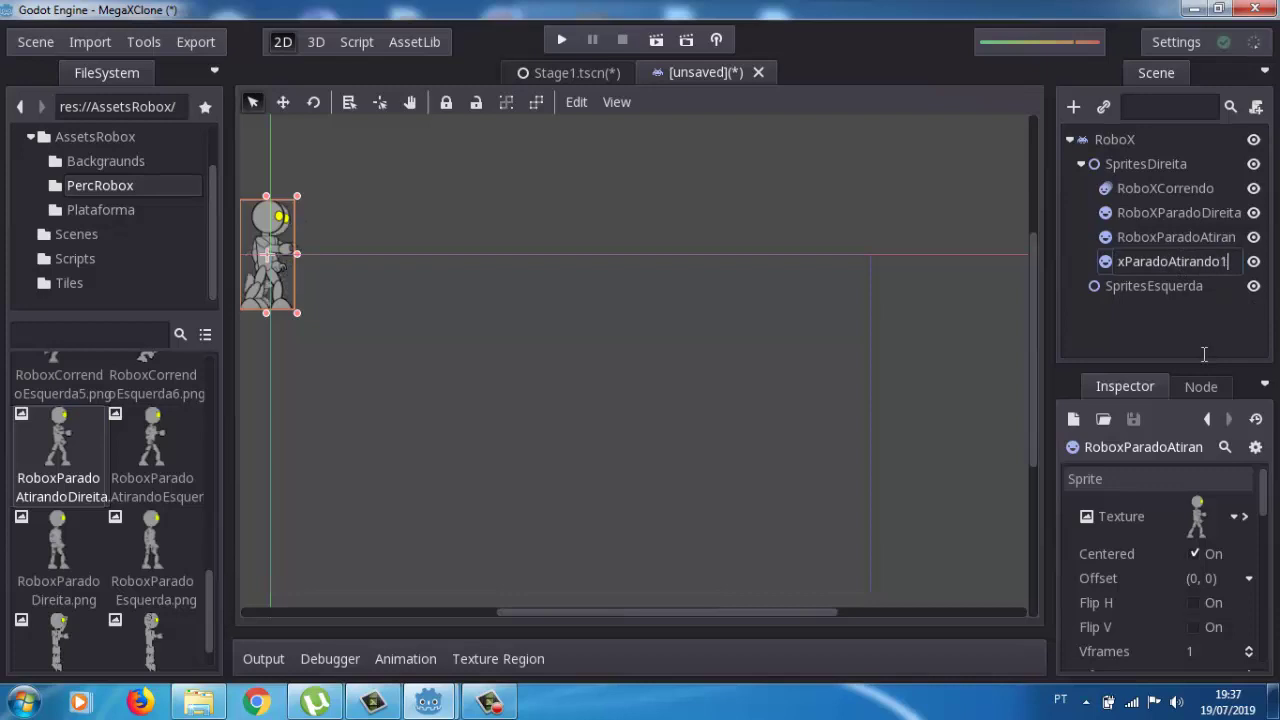
pyautogui.press('BackSpace')
pyautogui.press('BackSpace')
pyautogui.press('BackSpace')
pyautogui.write('xPulando')
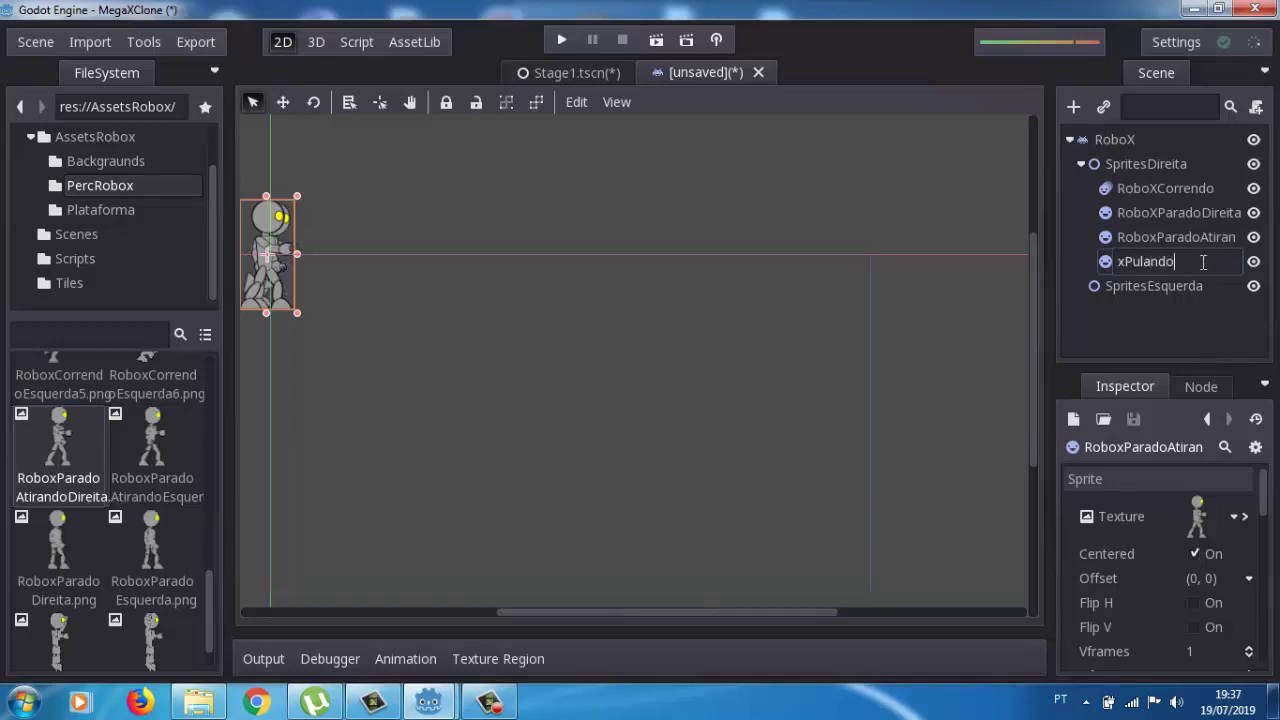
pyautogui.press('Return')
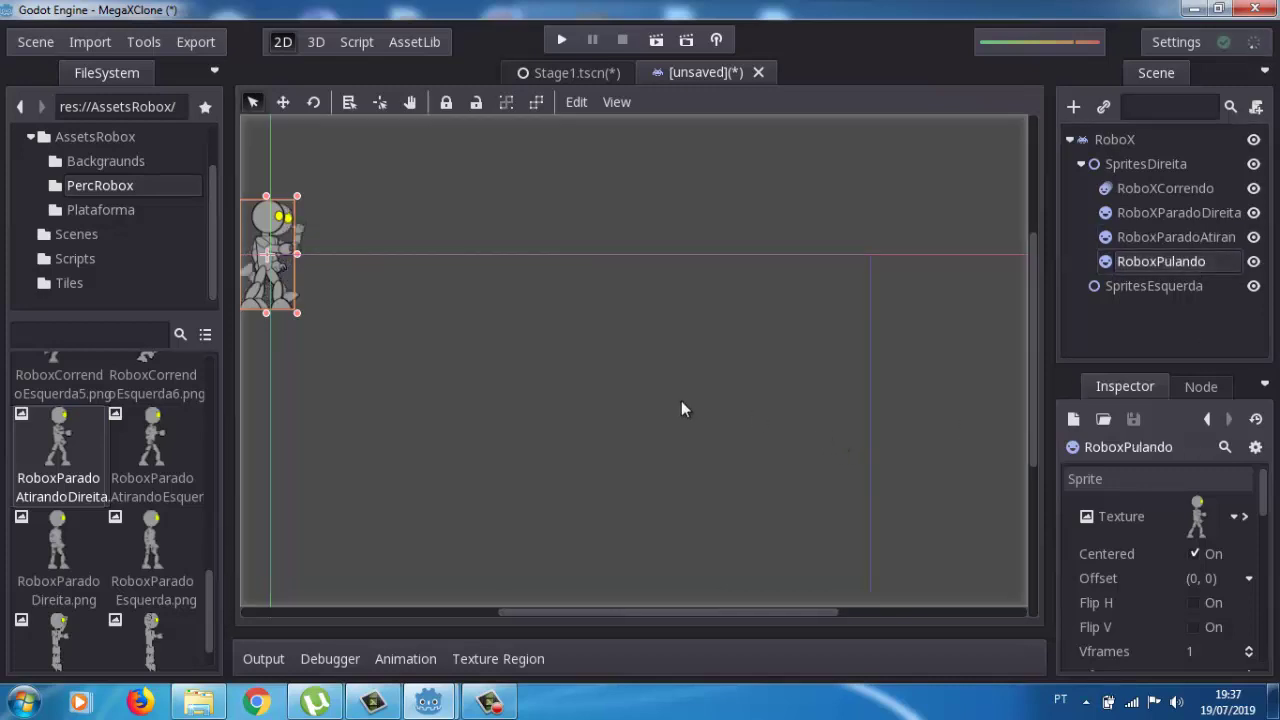
# Step: Set RoboxPulandoDireita.png as RoboxPulando's texture and compare it with the other robot sprites
pyautogui.moveTo(208, 583); pyautogui.dragTo(206, 611)
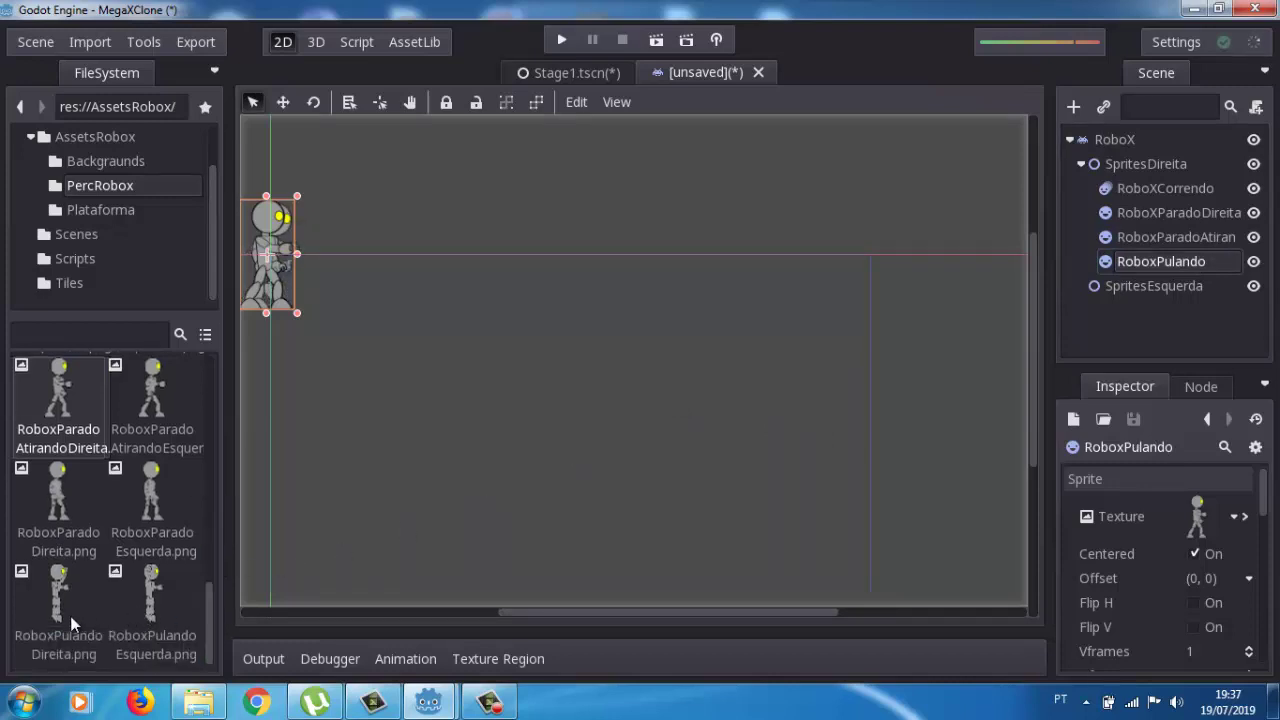
pyautogui.moveTo(70, 616)
pyautogui.mouseDown()
pyautogui.moveTo(1175, 503)
pyautogui.moveTo(1195, 515)
pyautogui.mouseUp()
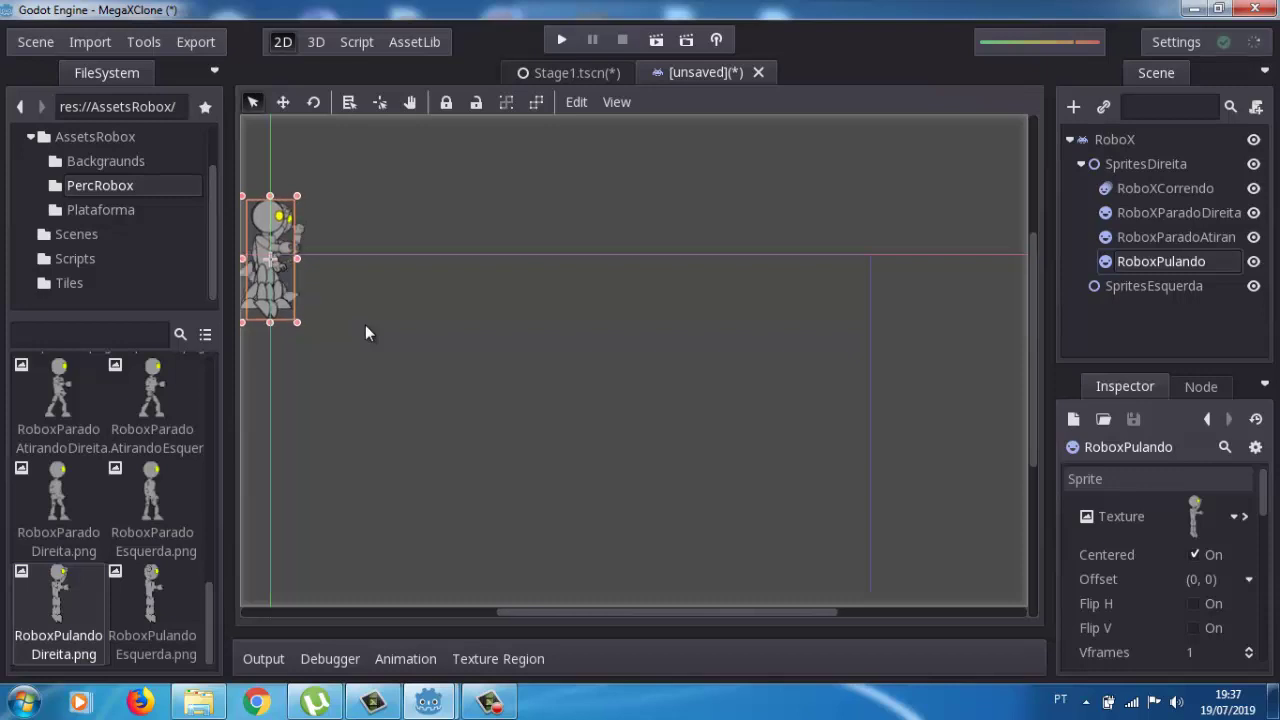
pyautogui.click(430, 313)
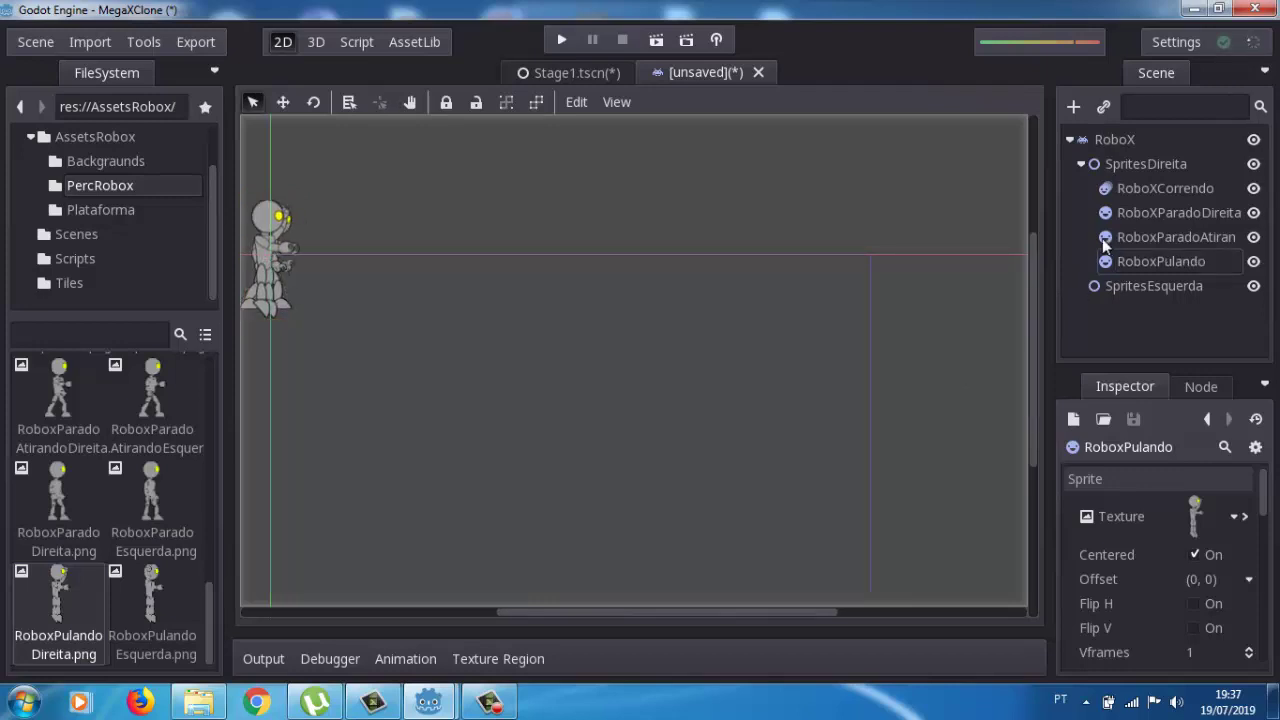
pyautogui.click(1153, 192)
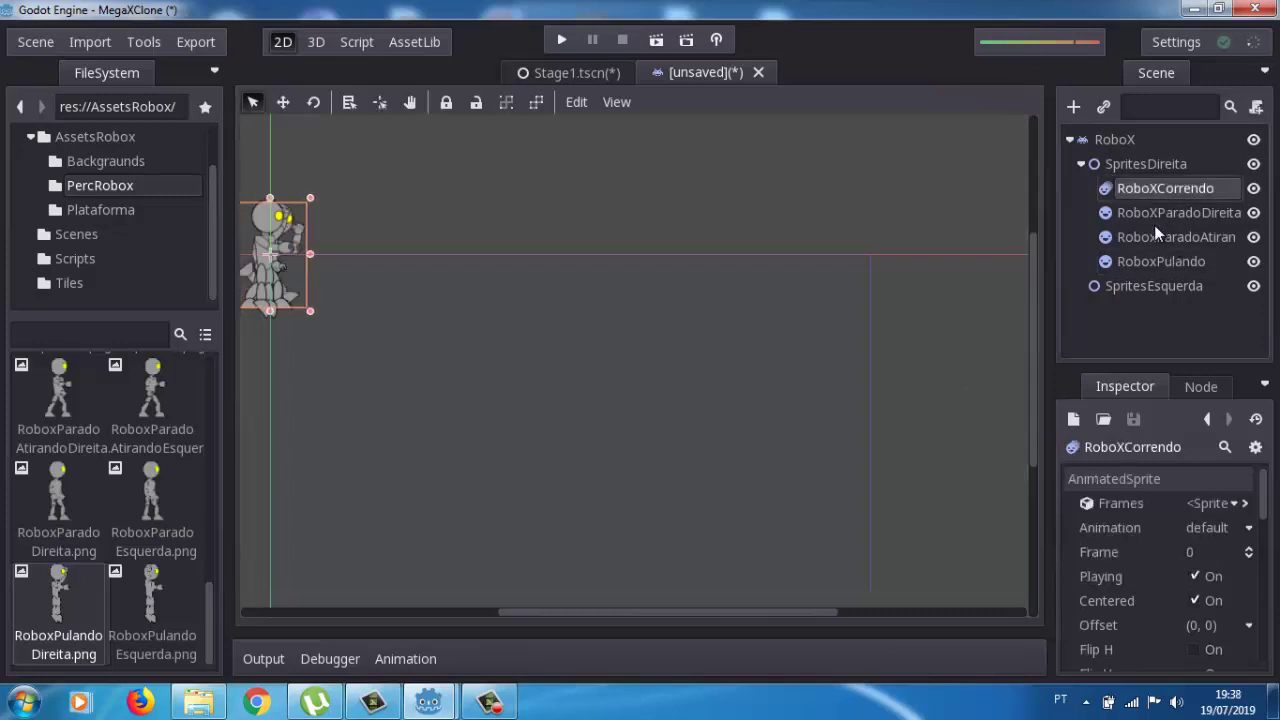
pyautogui.click(1155, 234)
pyautogui.click(1170, 268)
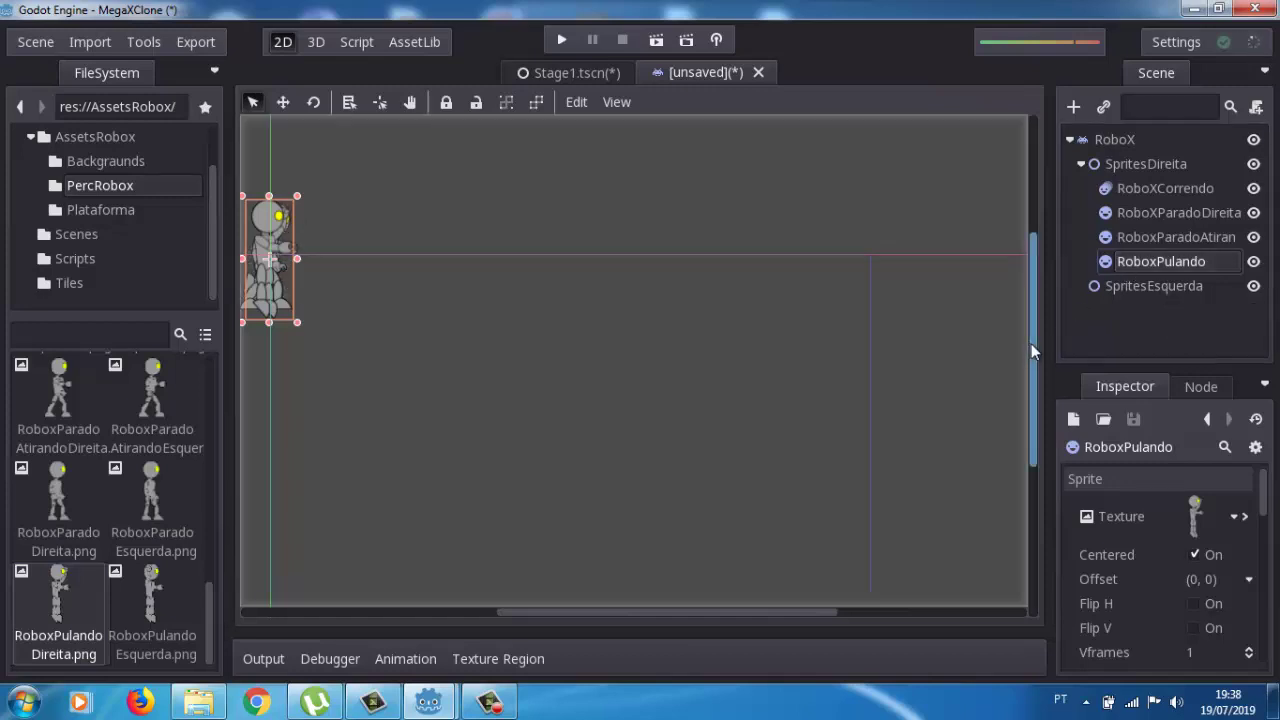
pyautogui.moveTo(1031, 345); pyautogui.dragTo(1034, 332)
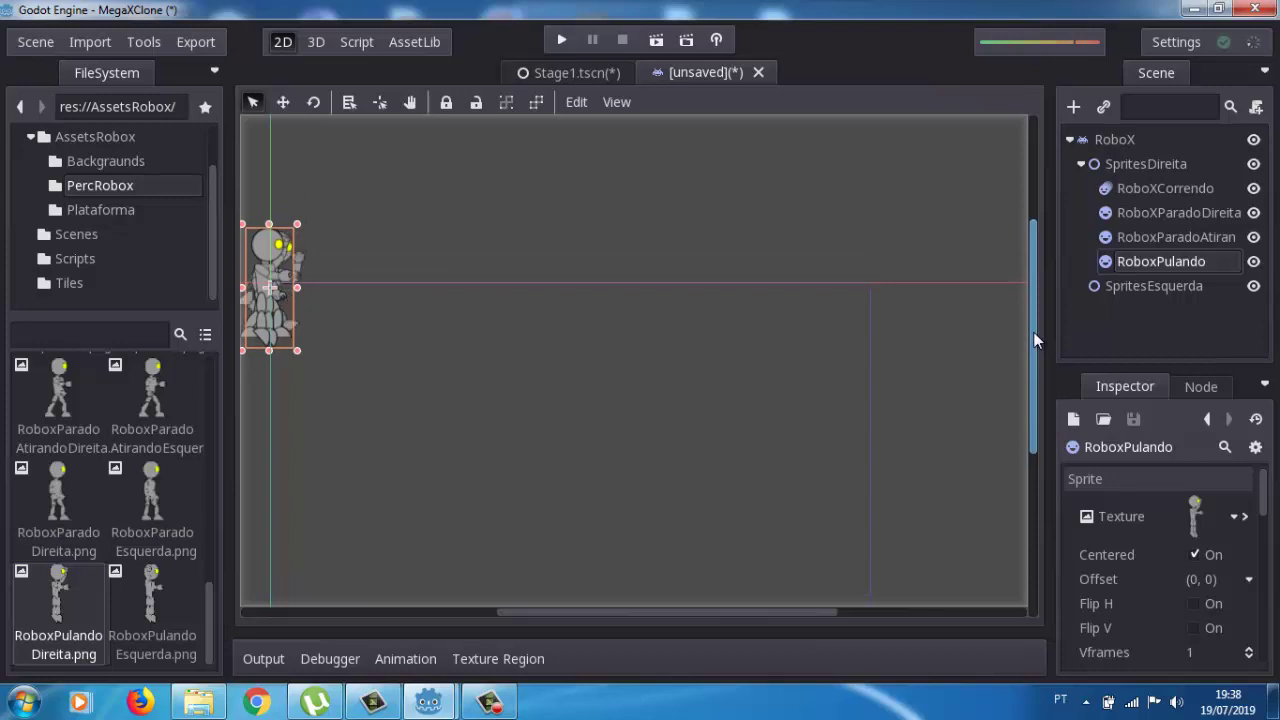
pyautogui.moveTo(1035, 340); pyautogui.dragTo(1033, 323)
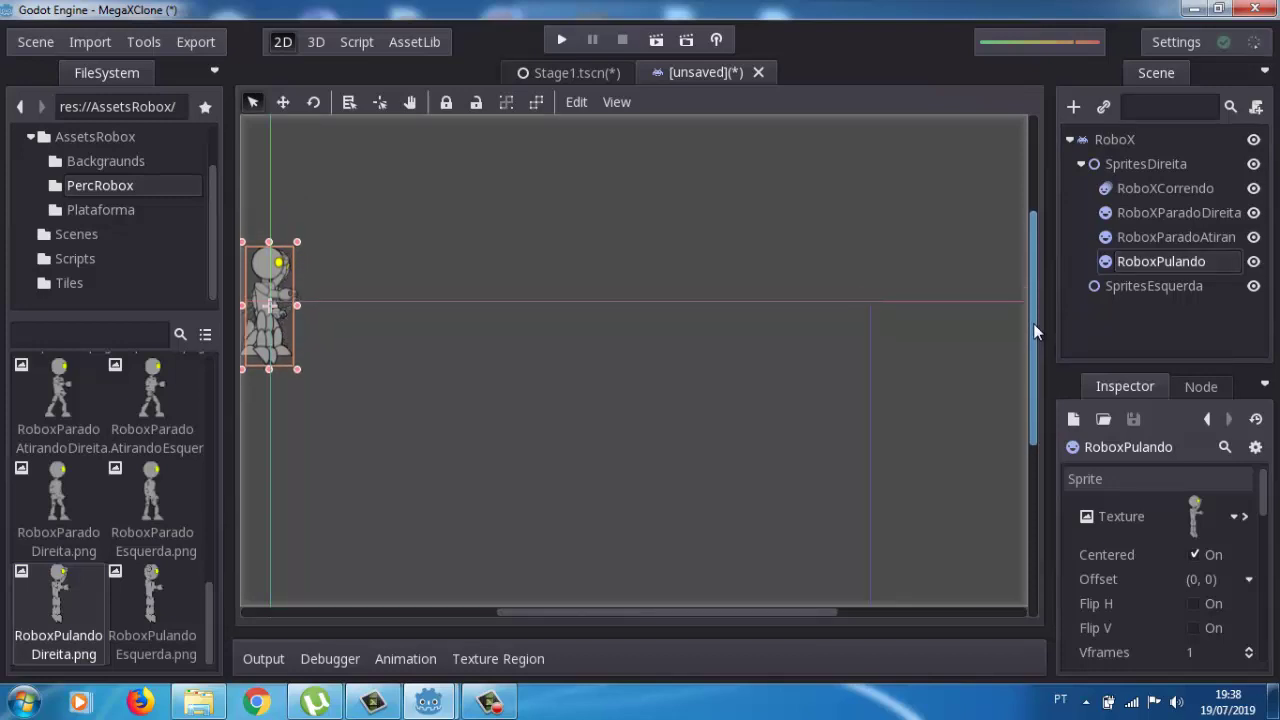
pyautogui.click(285, 297)
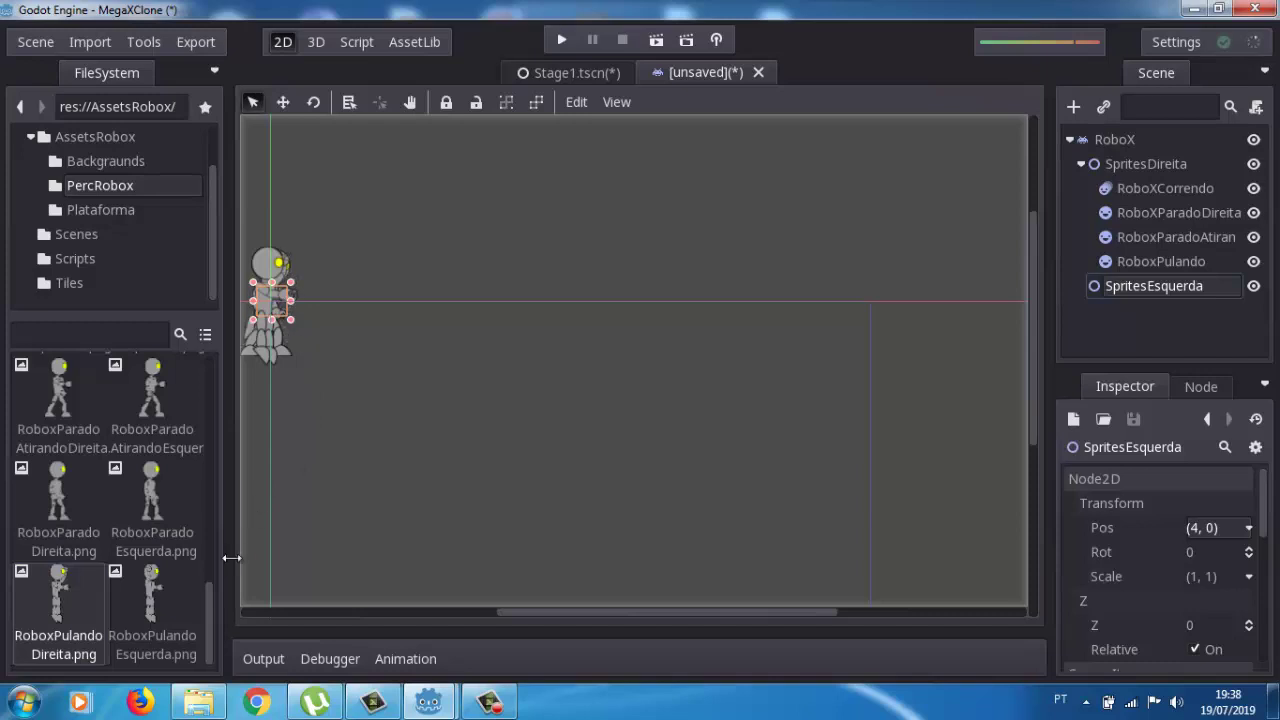
pyautogui.moveTo(207, 641)
pyautogui.mouseDown()
pyautogui.moveTo(205, 598)
pyautogui.moveTo(201, 639)
pyautogui.mouseUp()
pyautogui.moveTo(151, 390)
pyautogui.mouseDown()
pyautogui.moveTo(383, 292)
pyautogui.moveTo(378, 312)
pyautogui.moveTo(147, 411)
pyautogui.mouseUp()
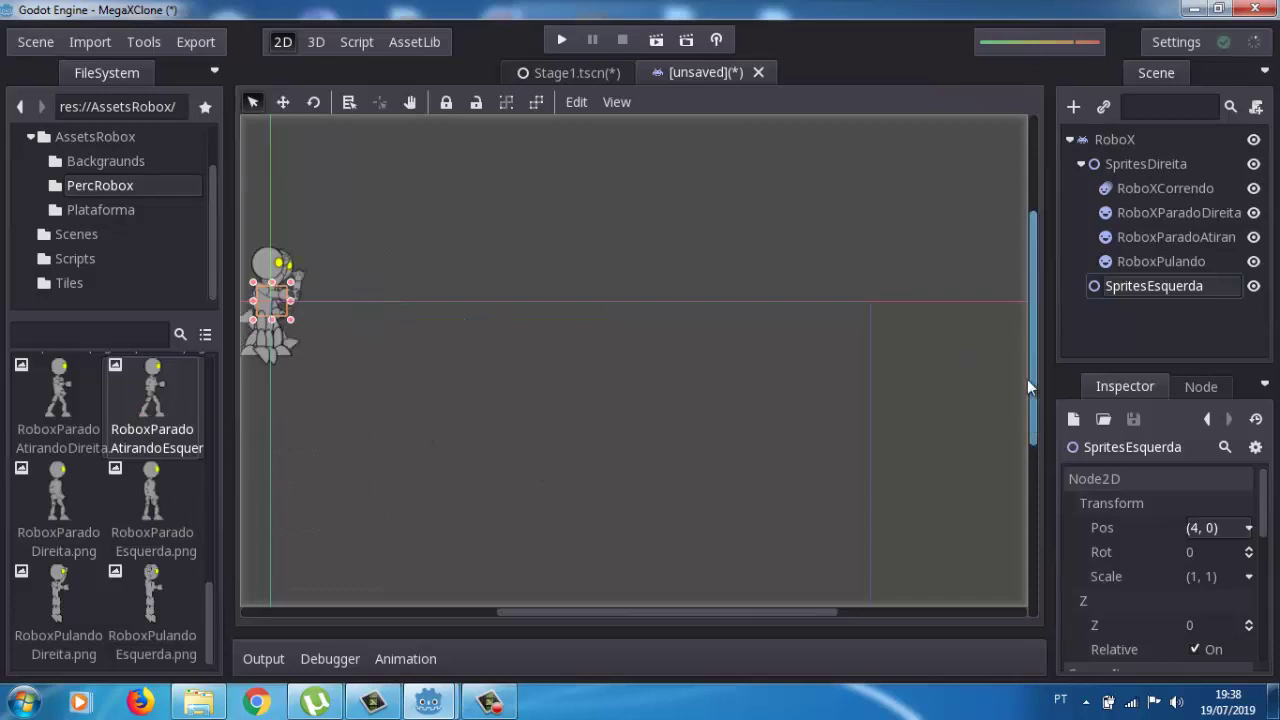
pyautogui.click(1175, 284)
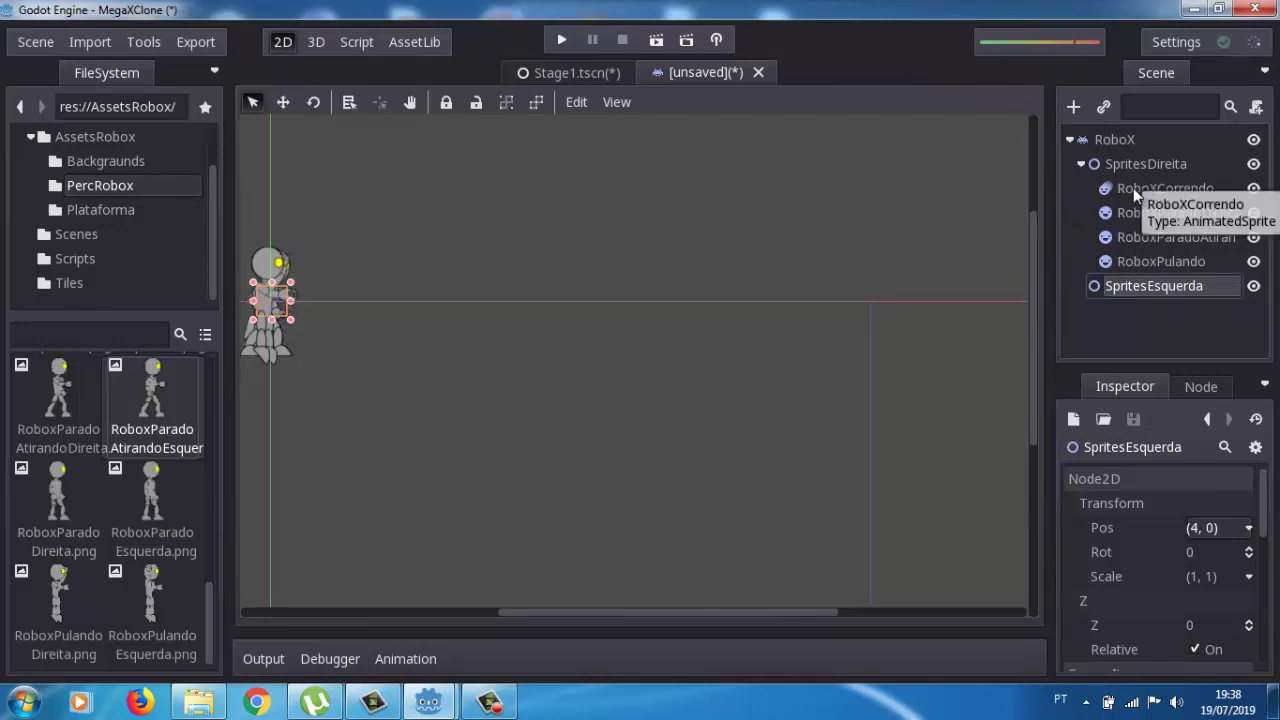
# Step: Add an AnimatedSprite under SpritesEsquerda with a new SpriteFrames resource opened for editing
pyautogui.click(1075, 108)
pyautogui.doubleClick(259, 399)
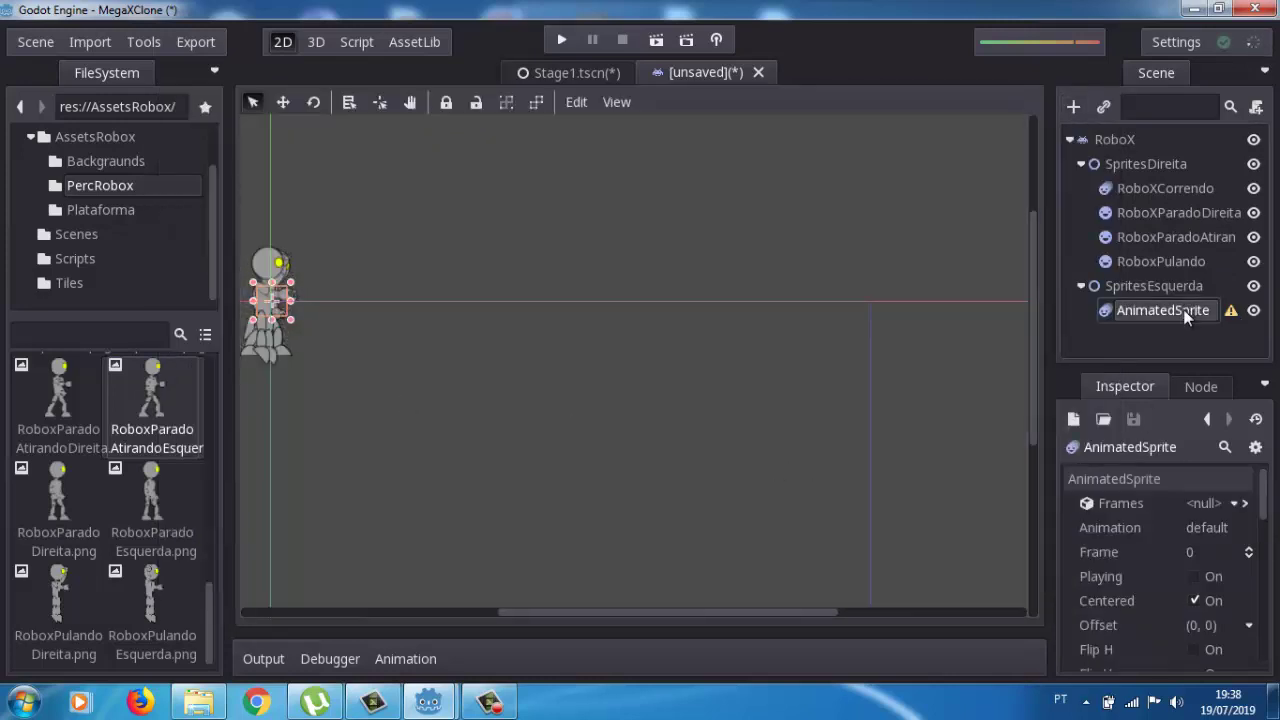
pyautogui.click(1208, 504)
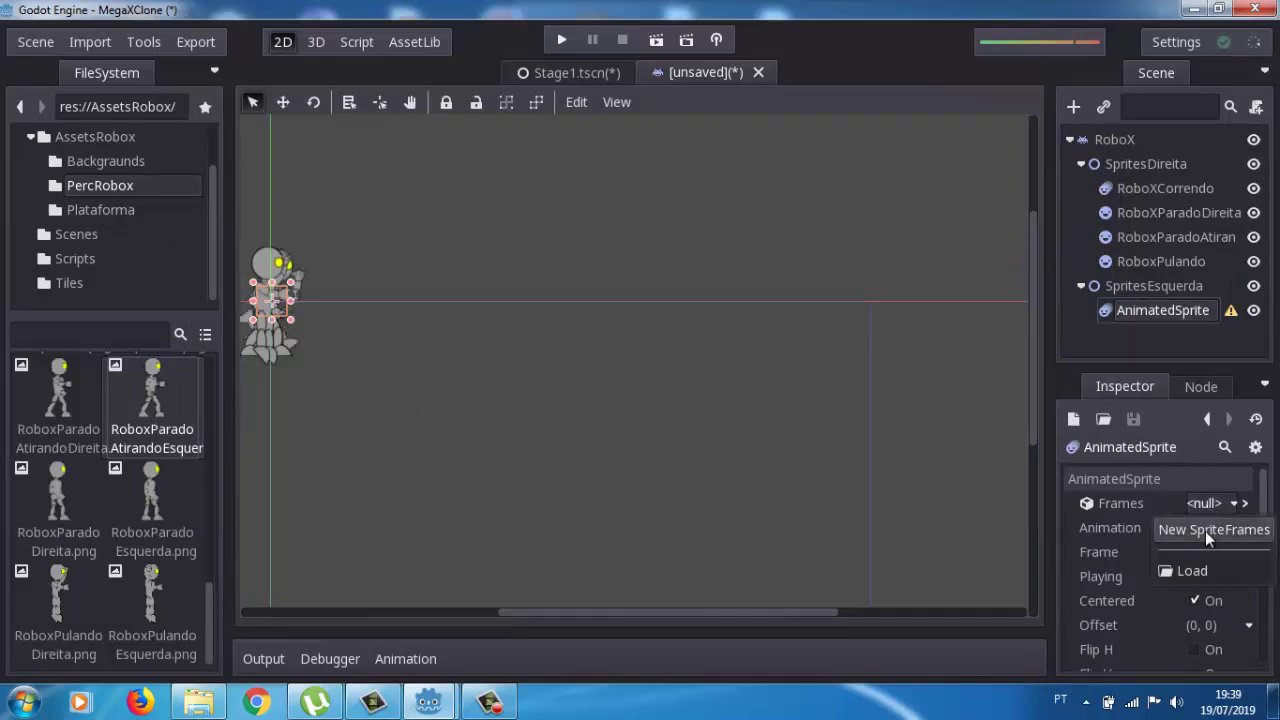
pyautogui.click(1205, 531)
pyautogui.click(1205, 508)
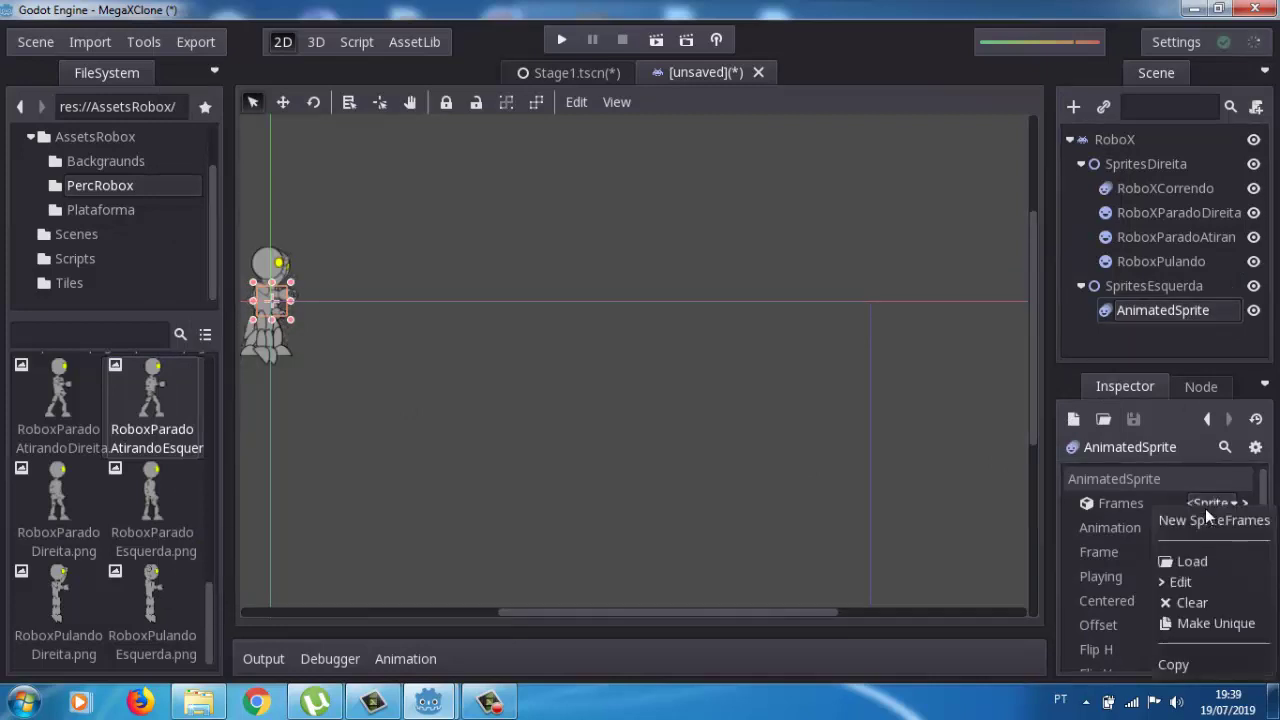
pyautogui.click(1186, 580)
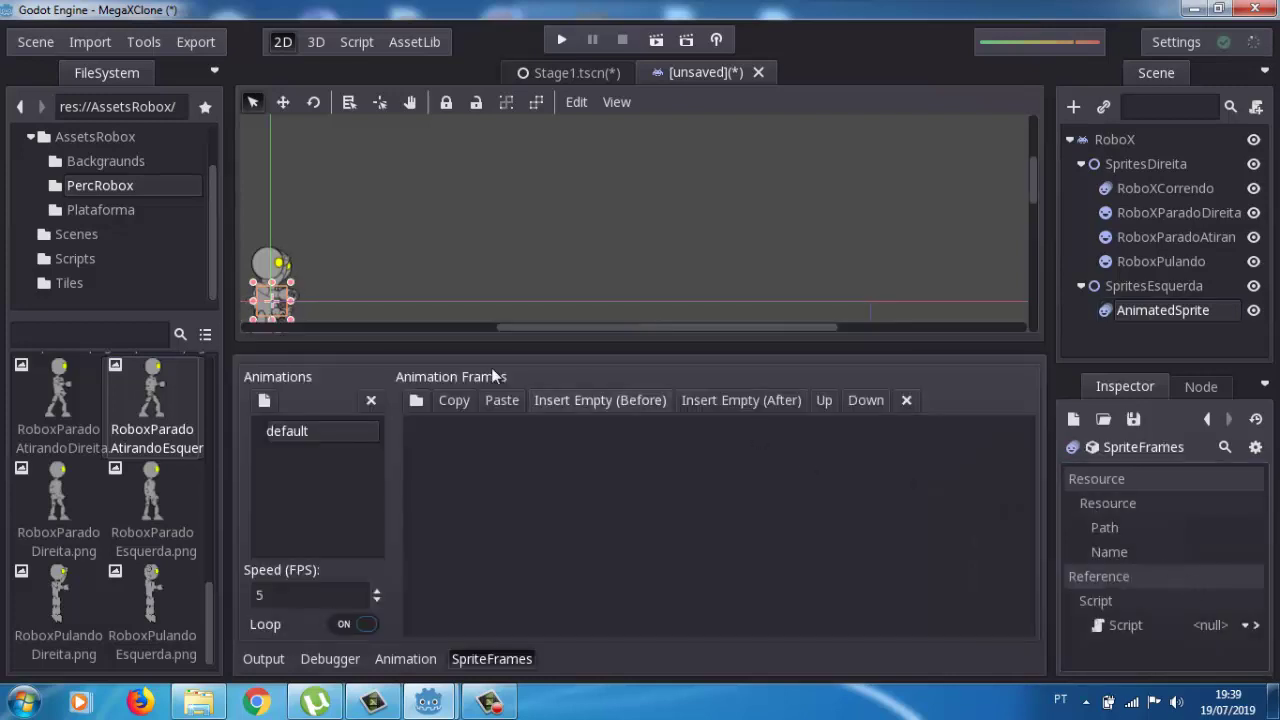
# Step: Load the six RoboxCorrendoEsquerda running frames into the default animation
pyautogui.click(416, 401)
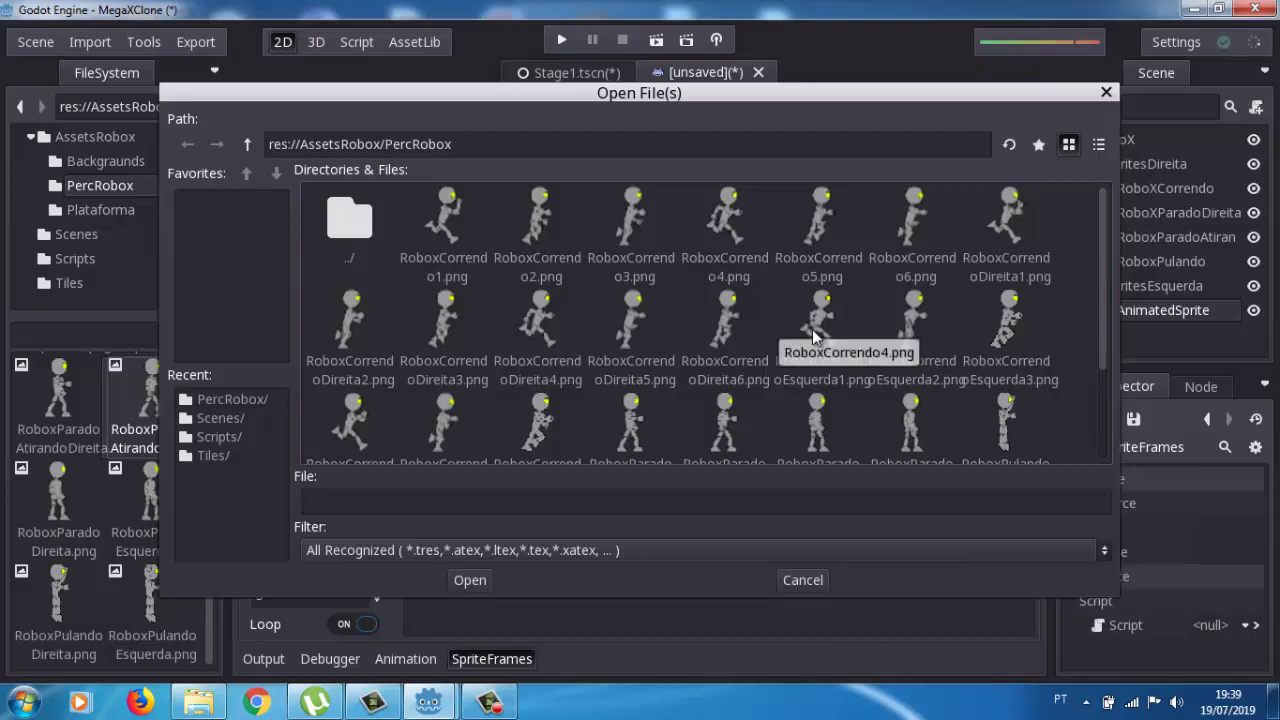
pyautogui.keyDown('shift'); pyautogui.click(546, 427); pyautogui.keyUp('shift')
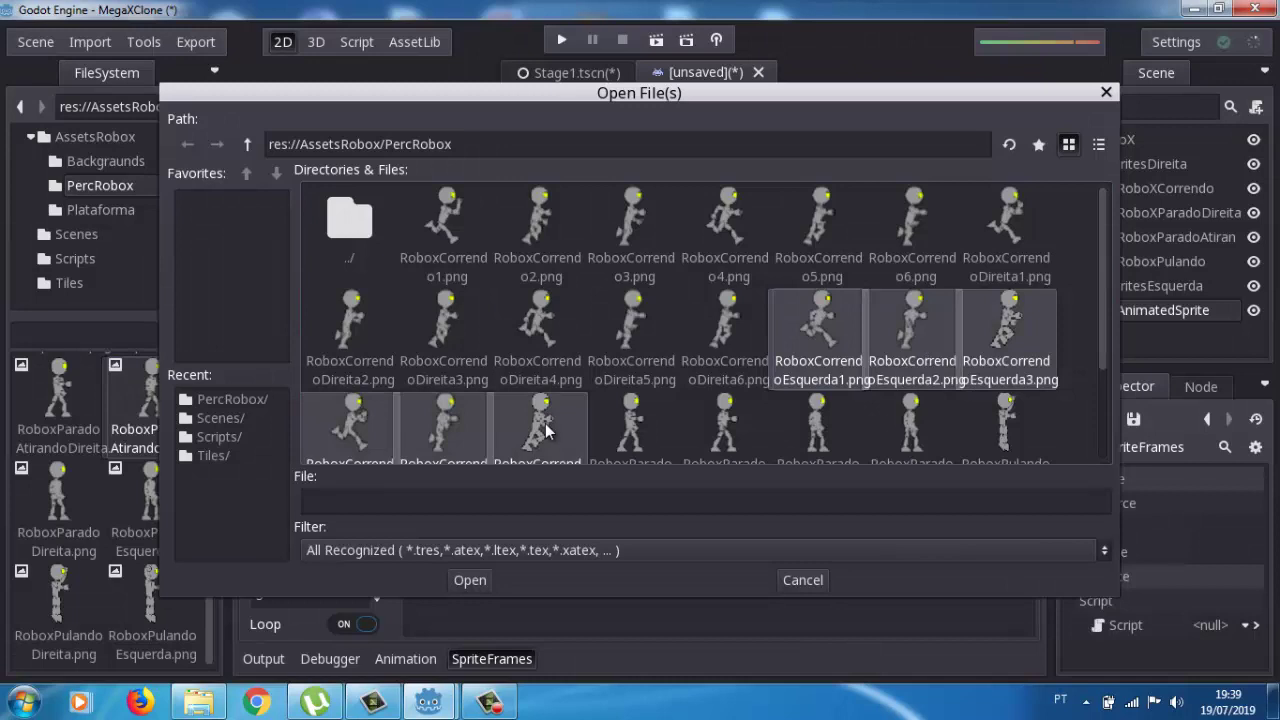
pyautogui.click(469, 580)
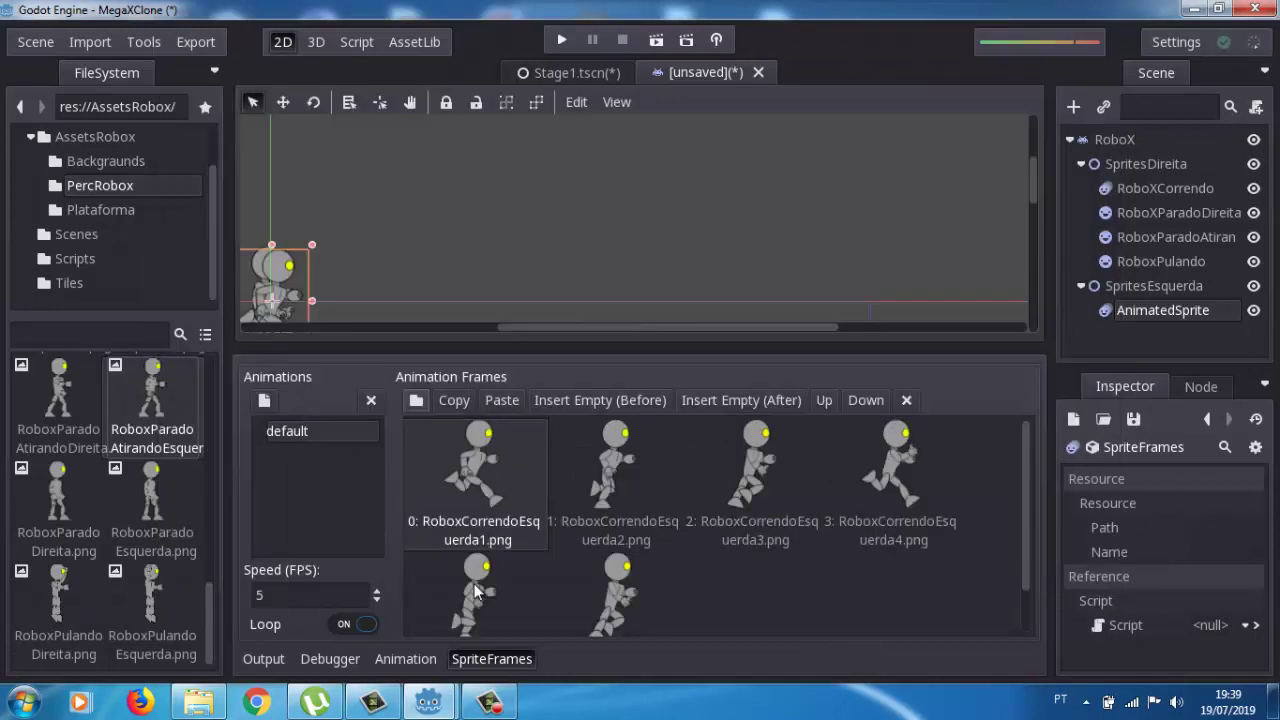
pyautogui.click(1164, 284)
pyautogui.click(1156, 310)
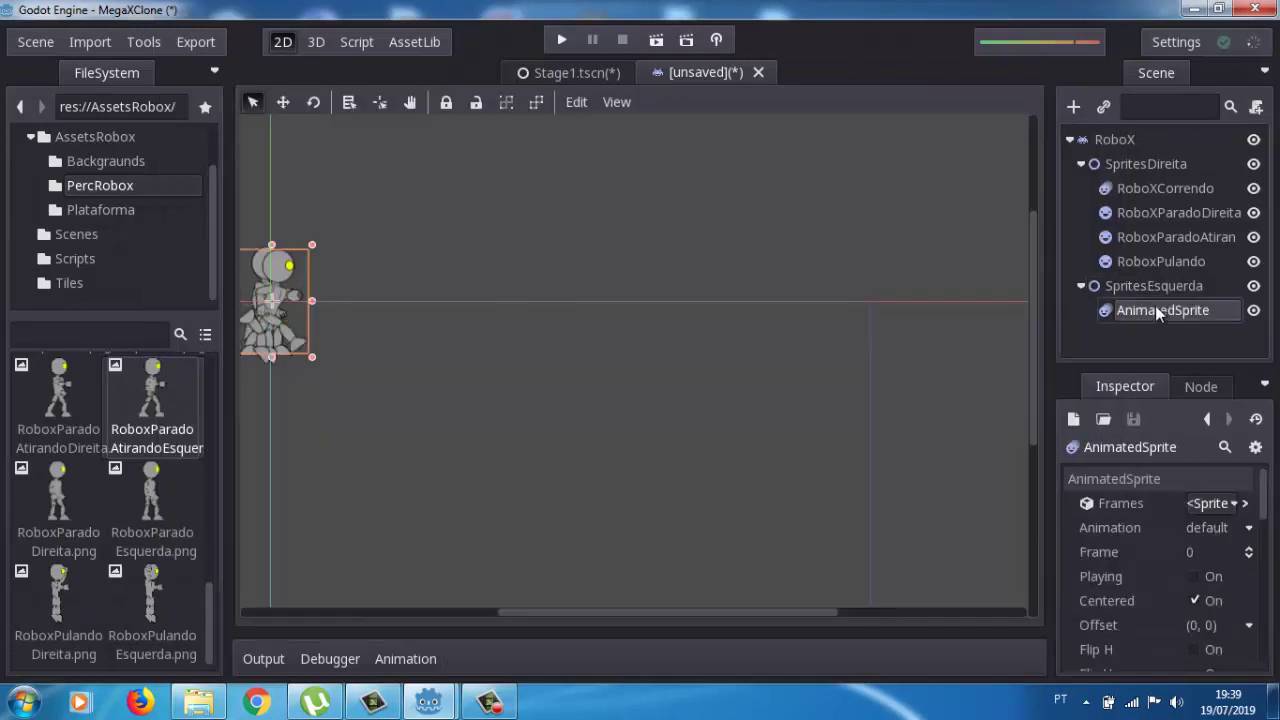
# Step: Turn on Playing and hide the four right-facing sprites under SpritesDireita
pyautogui.click(1191, 577)
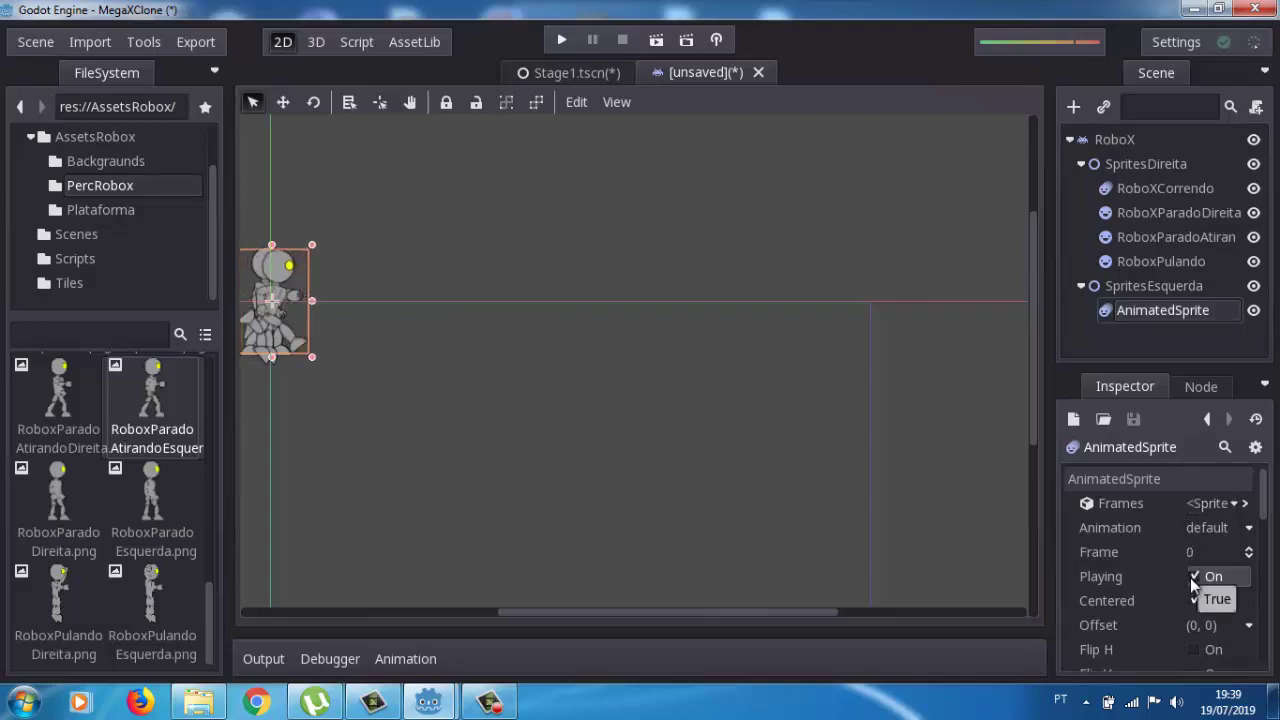
pyautogui.click(1253, 261)
pyautogui.click(1253, 237)
pyautogui.click(1253, 212)
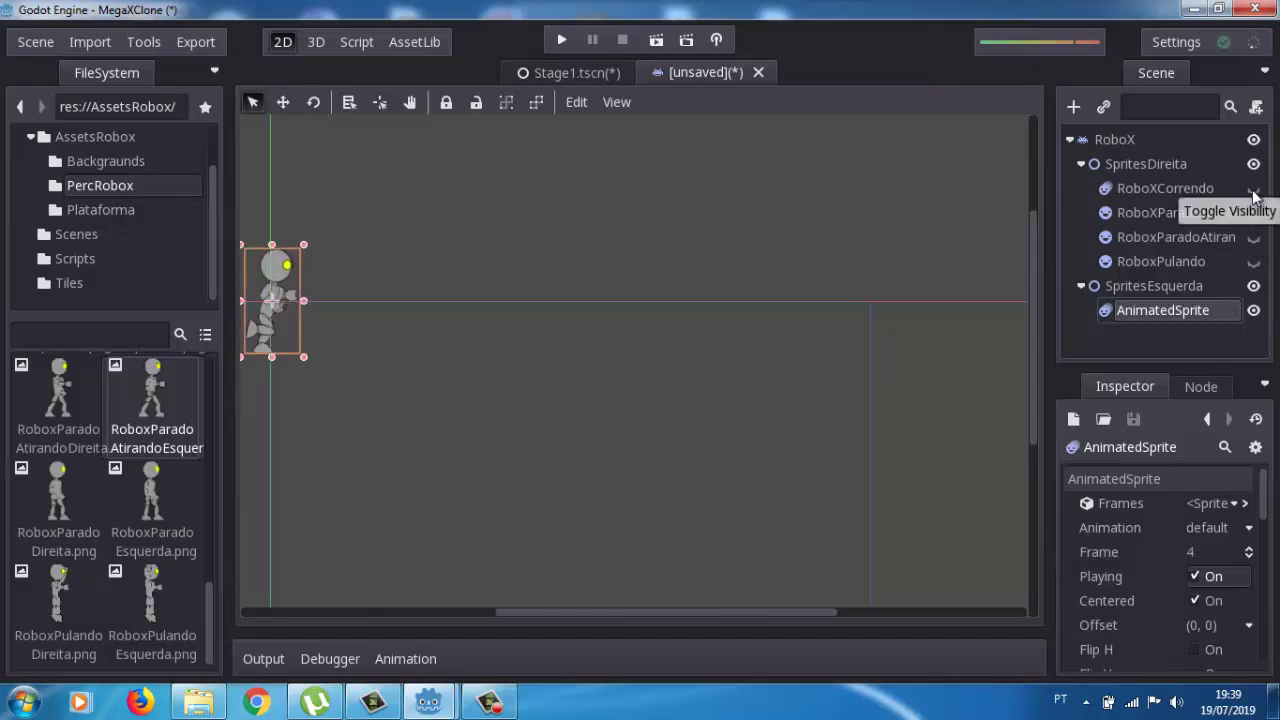
pyautogui.click(1253, 190)
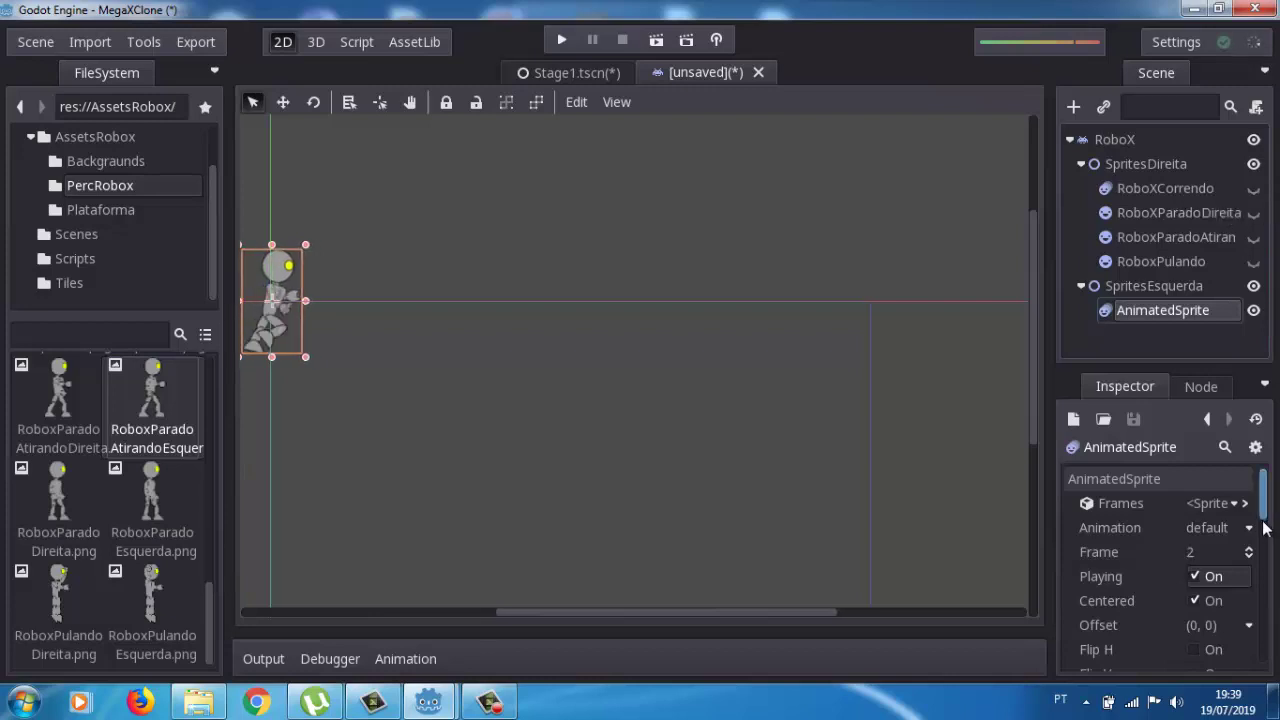
# Step: Enable Flip H so the running animation faces left
pyautogui.scroll(-2, 1263, 528)
pyautogui.scroll(1, 1263, 524)
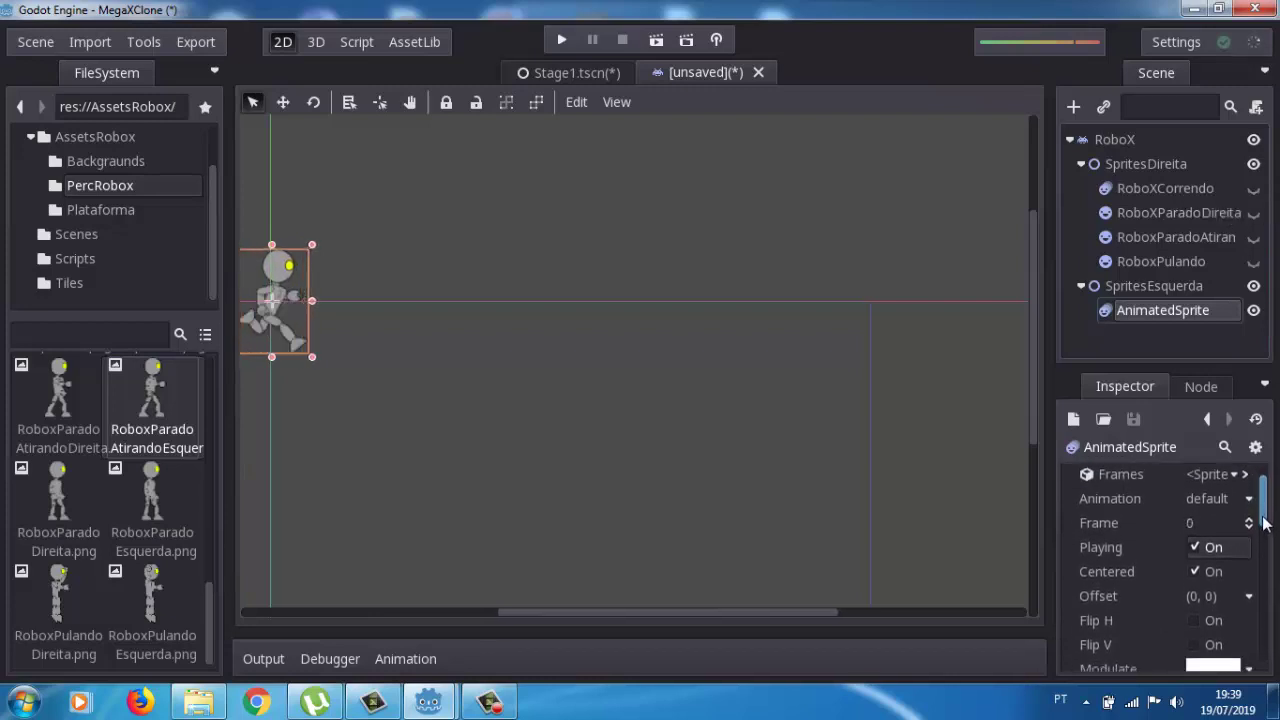
pyautogui.scroll(-1, 1263, 523)
pyautogui.moveTo(1263, 524); pyautogui.dragTo(1262, 540)
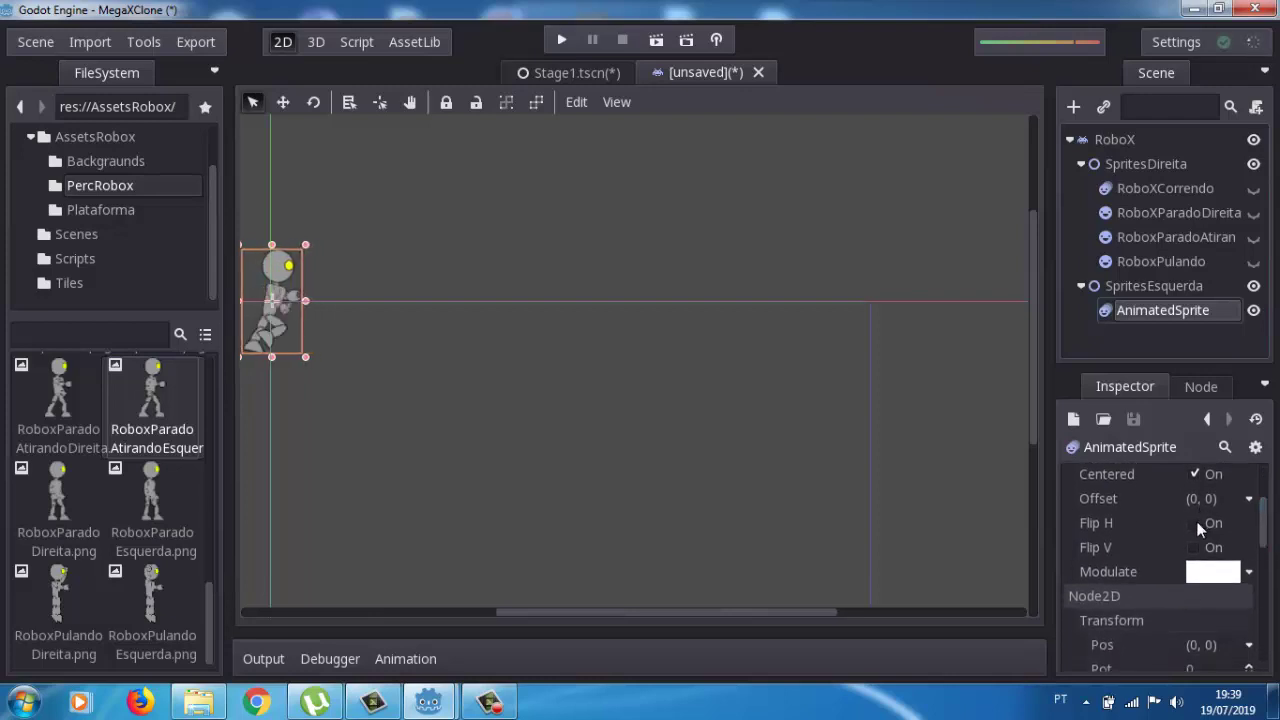
pyautogui.click(1191, 521)
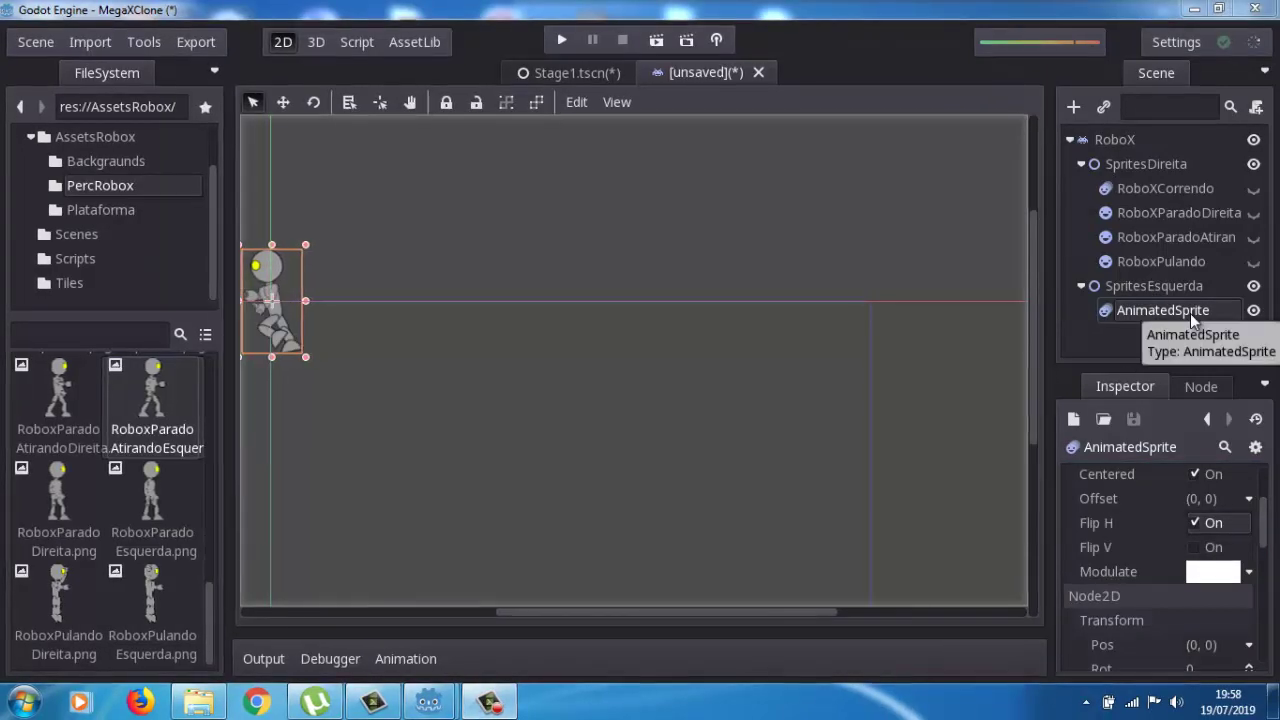
# Step: Rename the left-side AnimatedSprite to RoboXCorrendo
pyautogui.doubleClick(1190, 311)
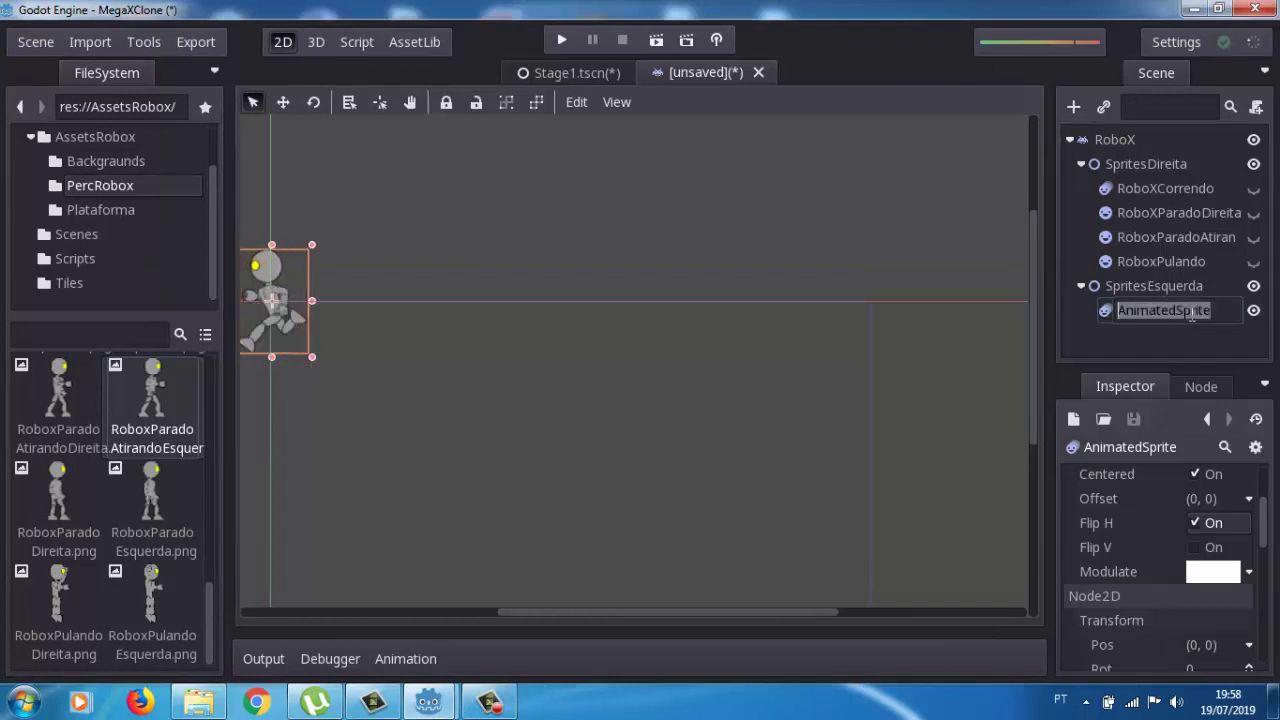
pyautogui.write('Robo')
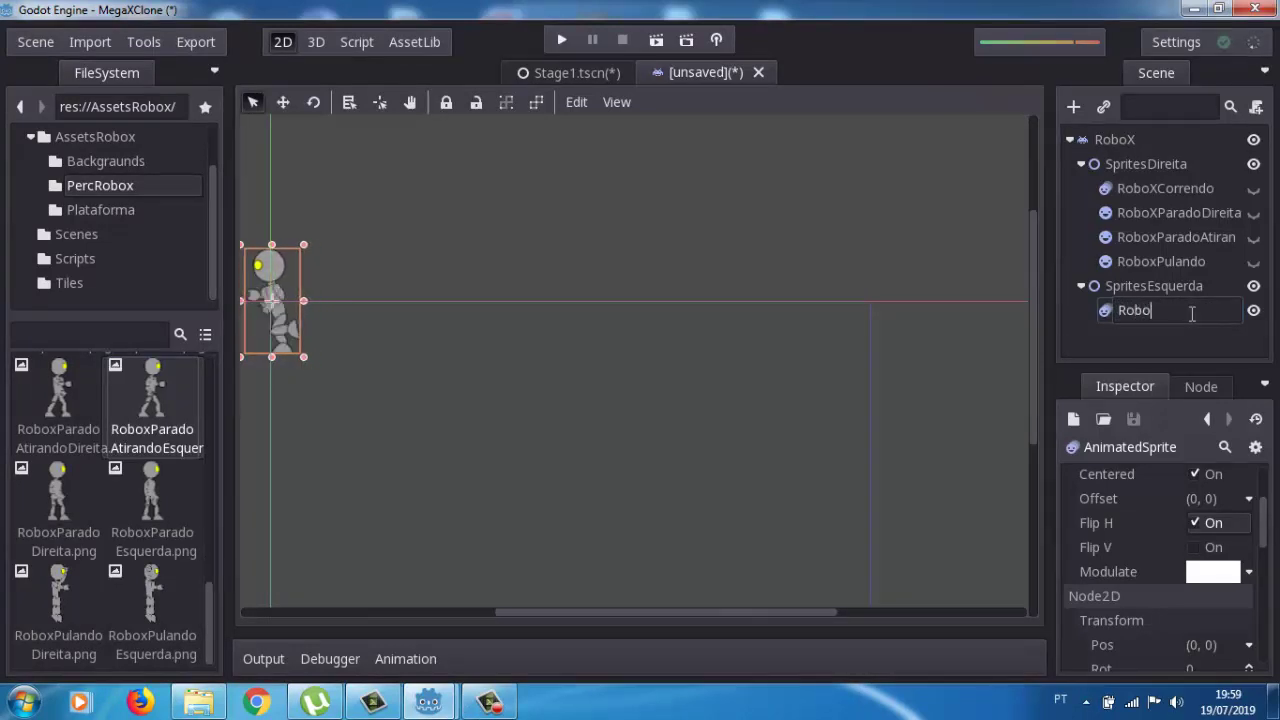
pyautogui.write('XCo')
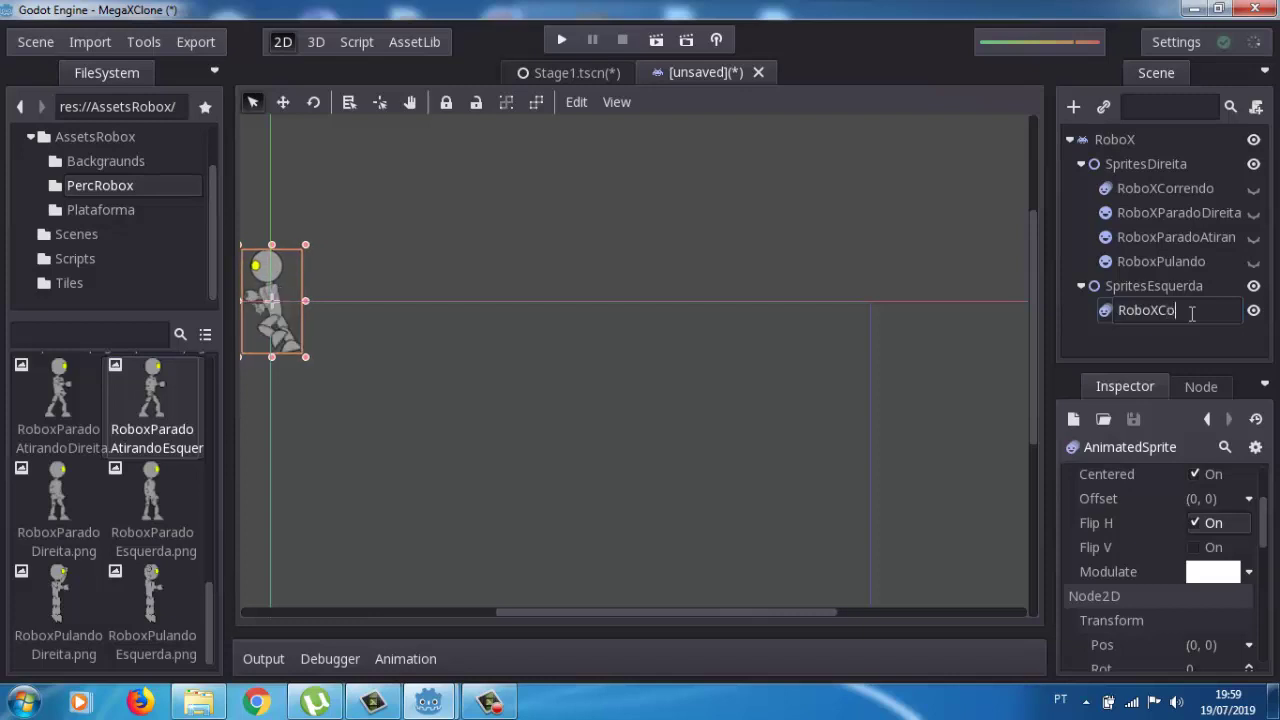
pyautogui.write('rrendo')
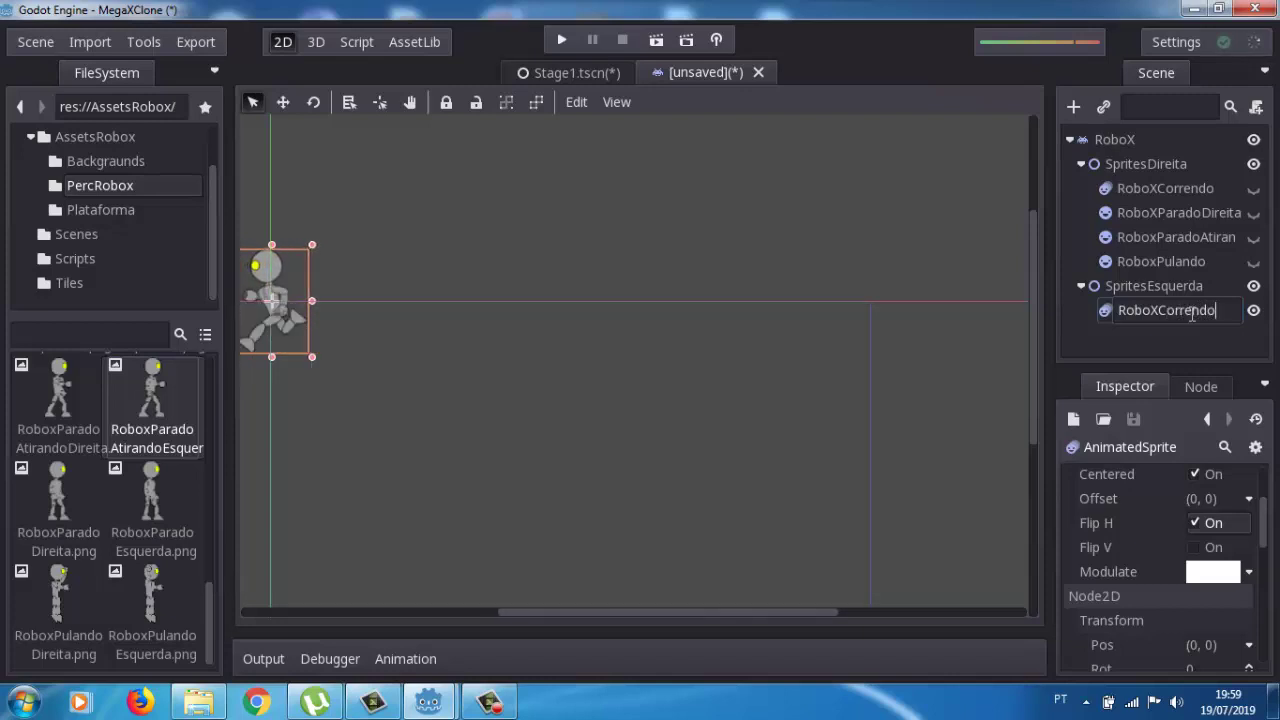
pyautogui.click(1141, 288)
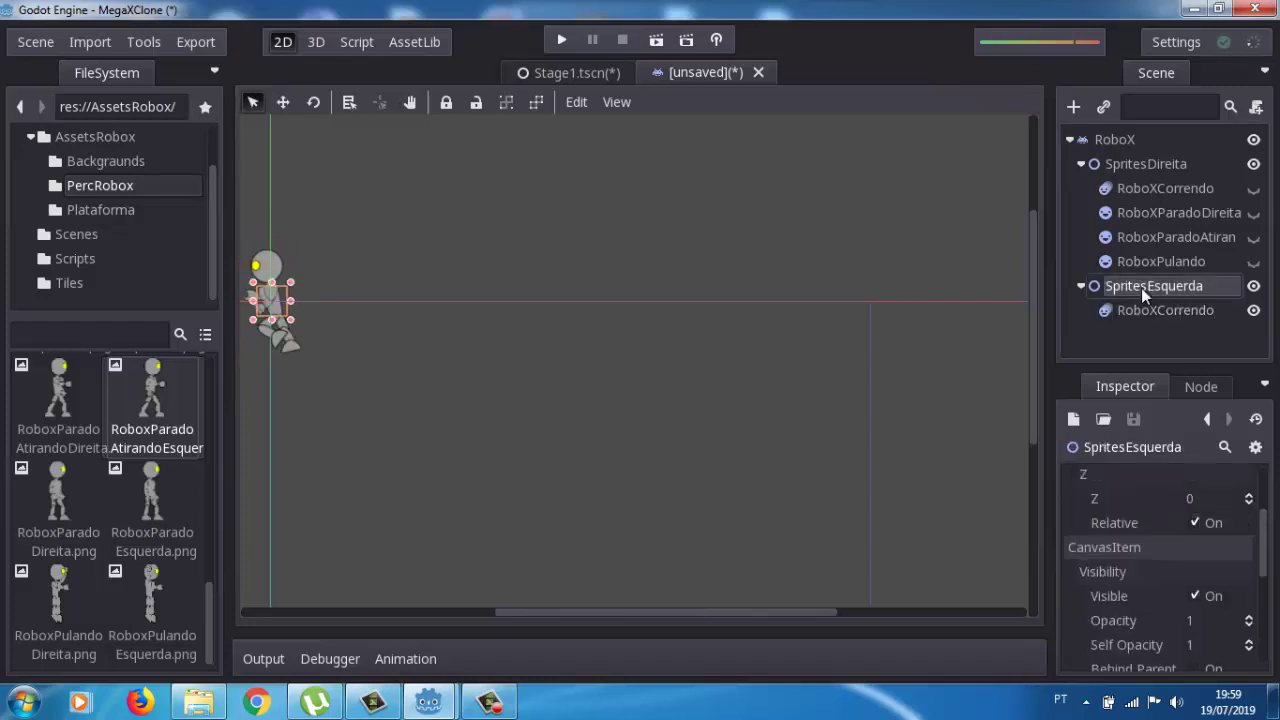
# Step: Create a plain Sprite node under SpritesEsquerda
pyautogui.click(1073, 106)
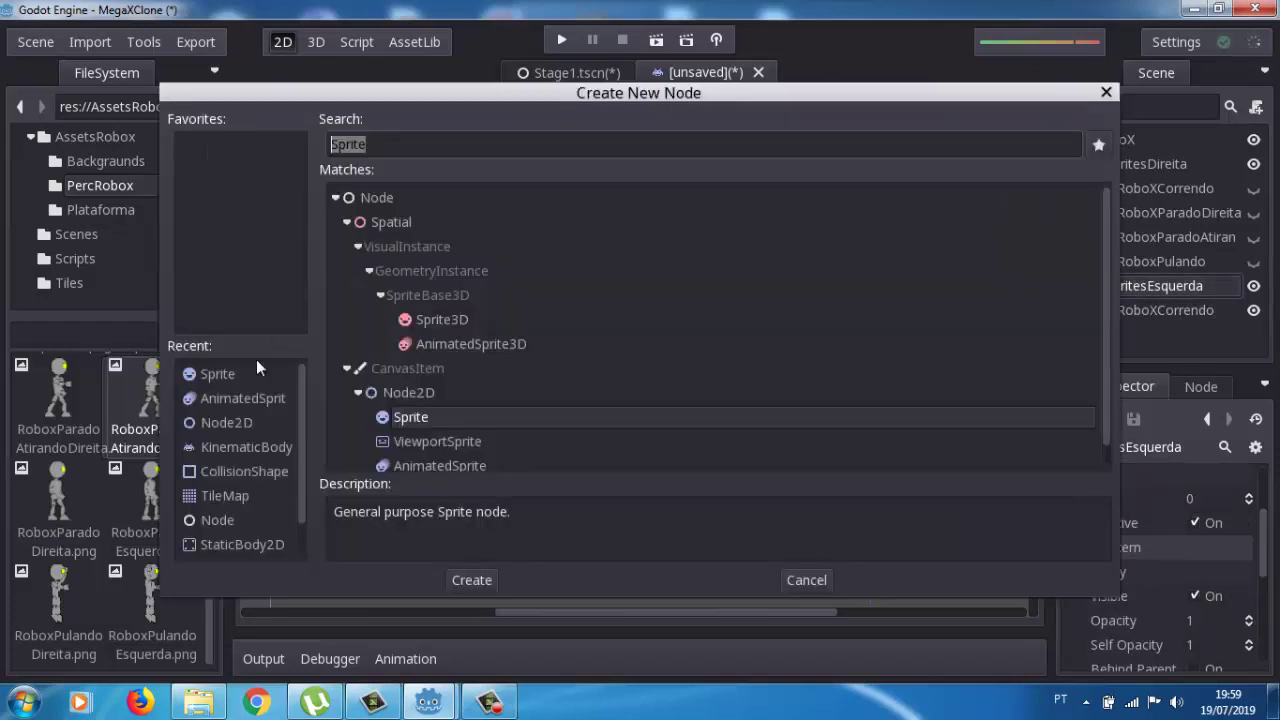
pyautogui.click(199, 374)
pyautogui.click(464, 579)
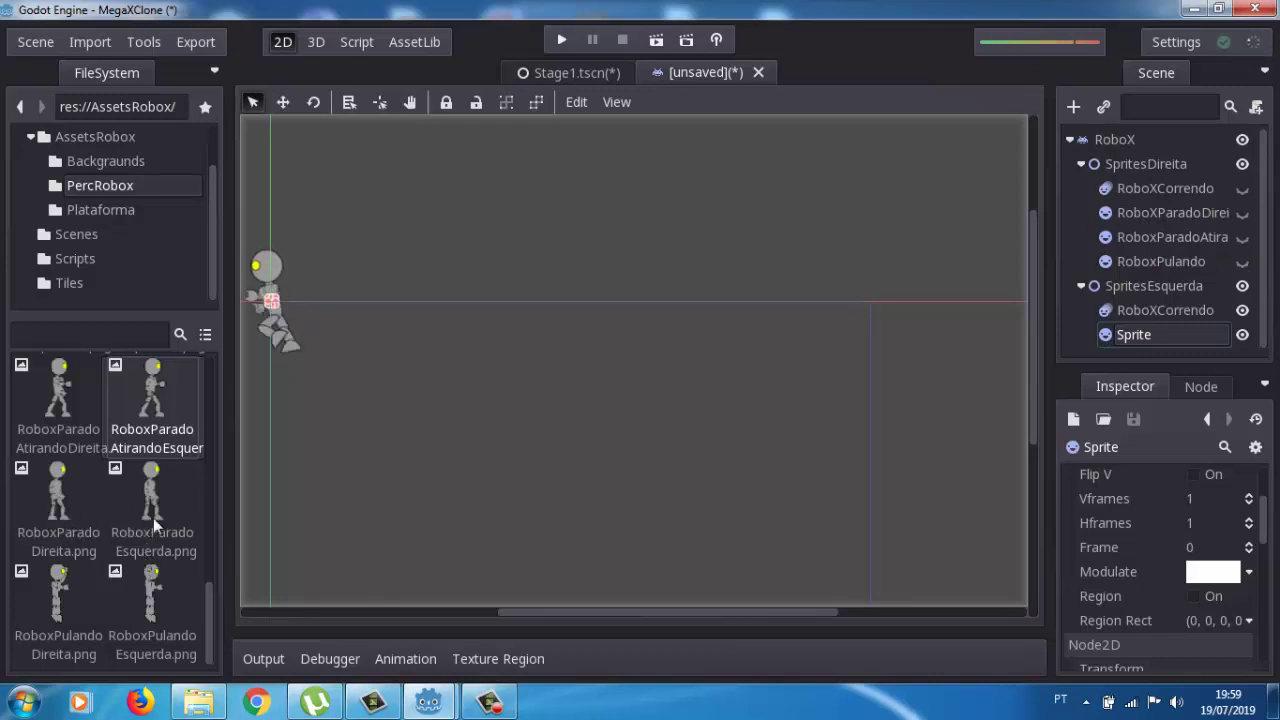
# Step: Set RoboxParadoEsquerda.png as the new sprite's texture and hide the left RoboXCorrendo animation
pyautogui.moveTo(155, 525)
pyautogui.mouseDown()
pyautogui.moveTo(351, 580)
pyautogui.moveTo(434, 527)
pyautogui.moveTo(110, 440)
pyautogui.mouseUp()
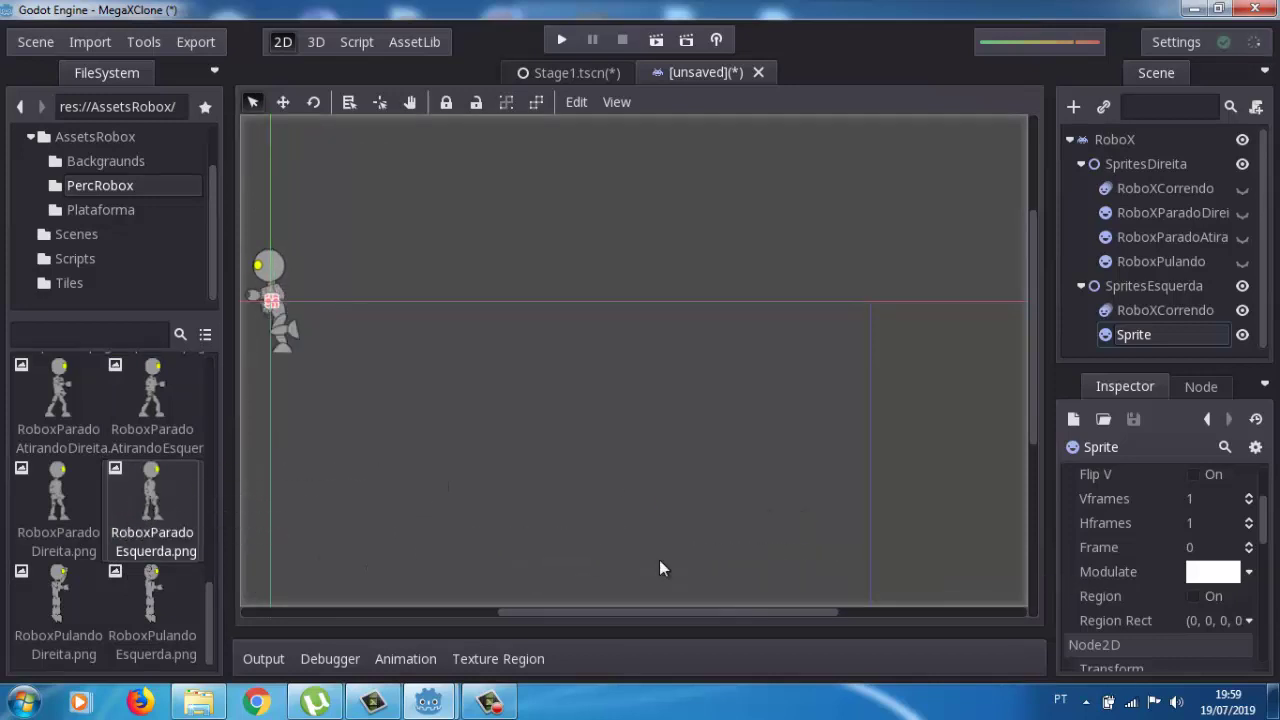
pyautogui.scroll(3, 1263, 530)
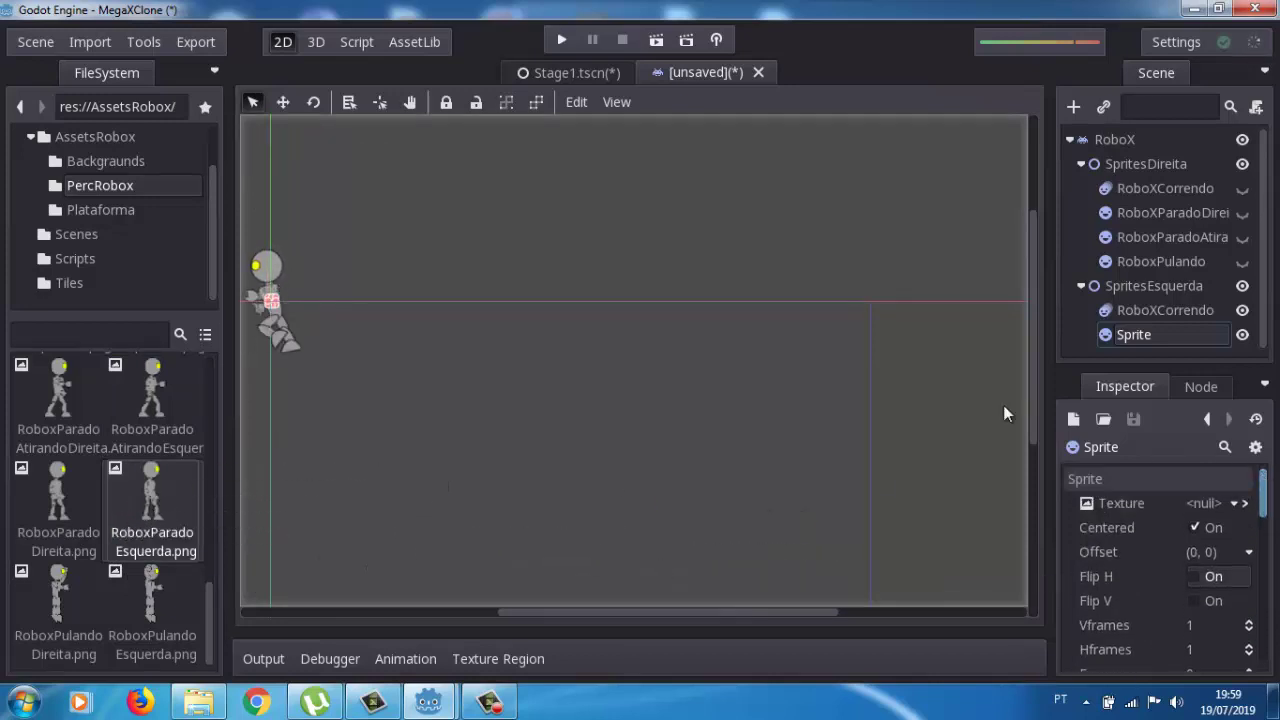
pyautogui.moveTo(138, 527); pyautogui.dragTo(1162, 502)
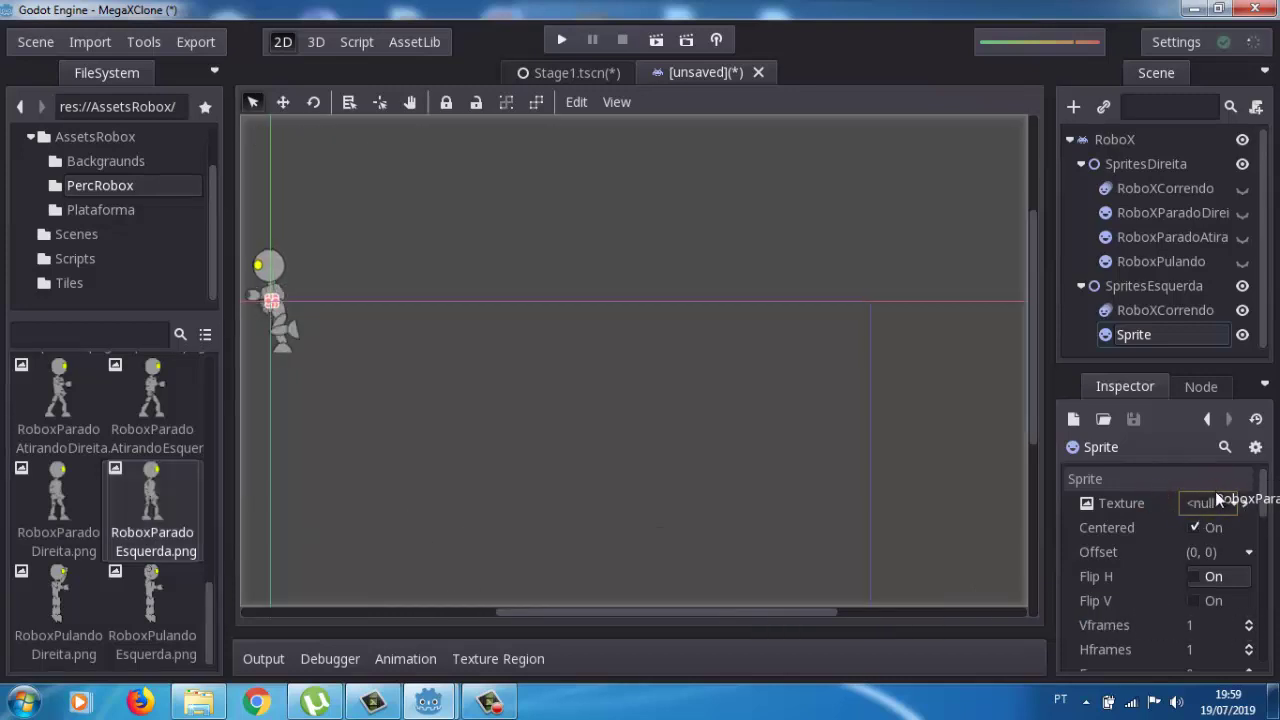
pyautogui.moveTo(1165, 504); pyautogui.dragTo(1217, 508)
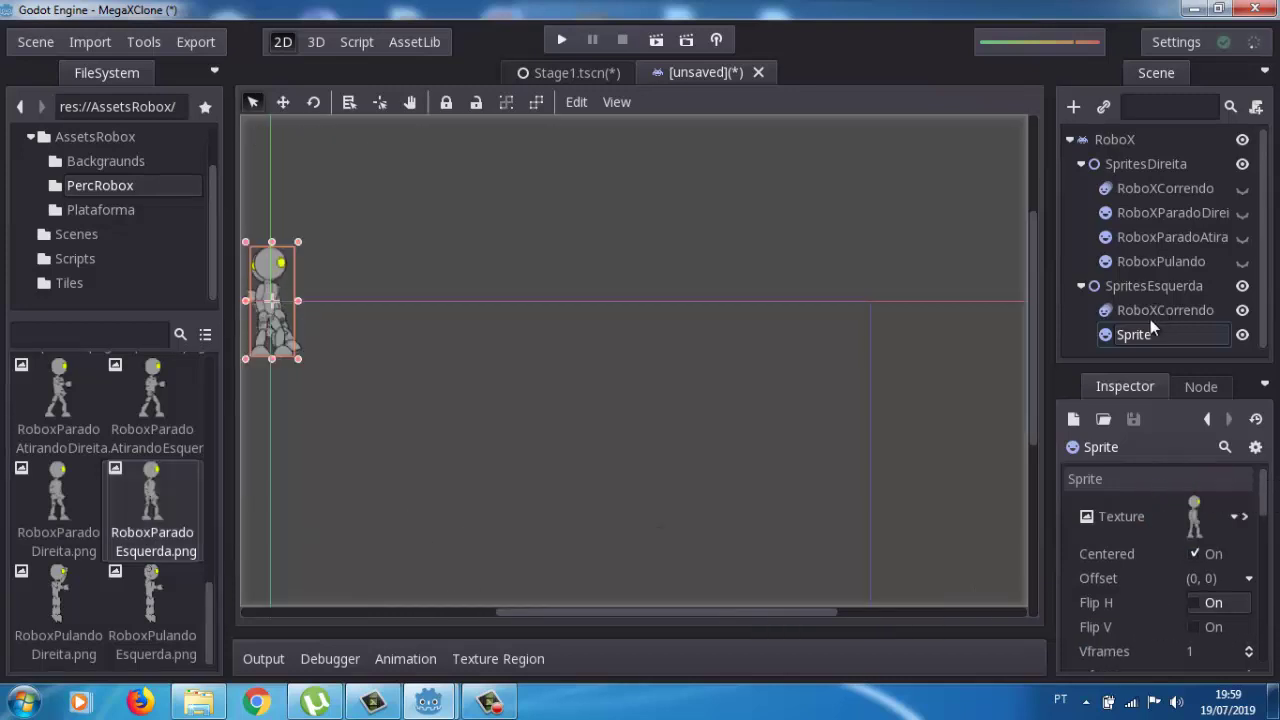
pyautogui.click(1242, 261)
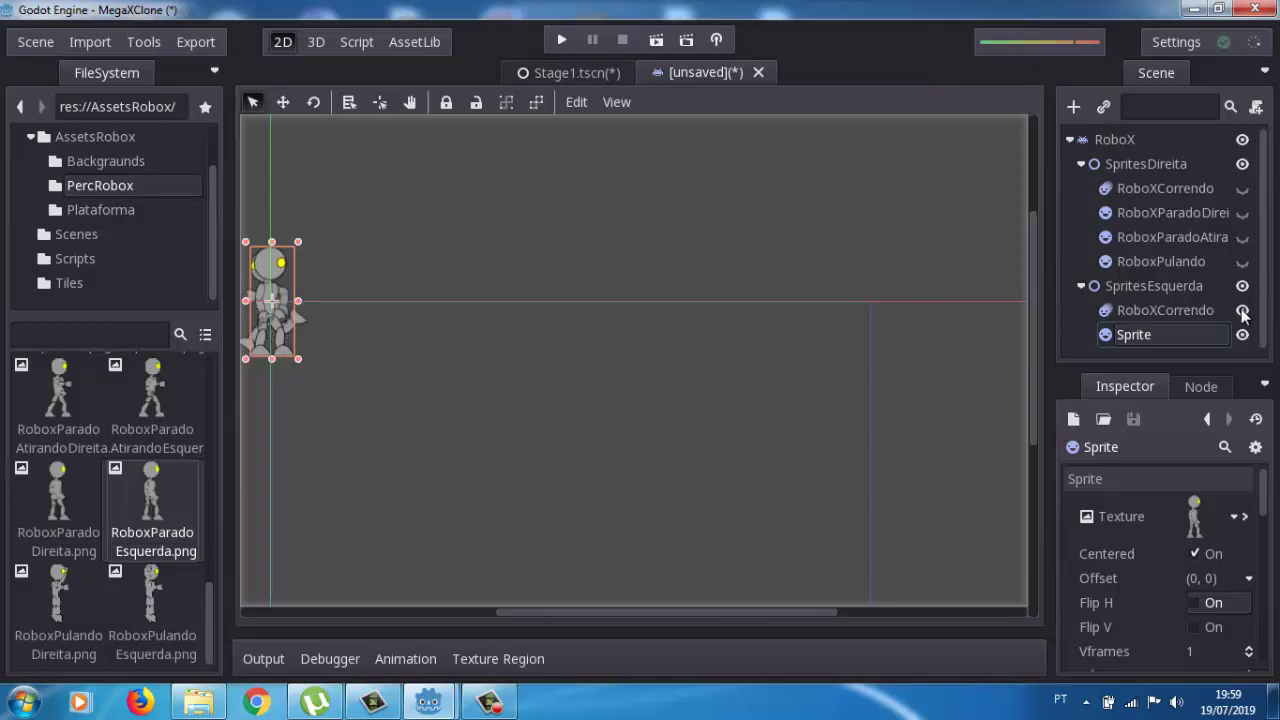
pyautogui.click(1242, 310)
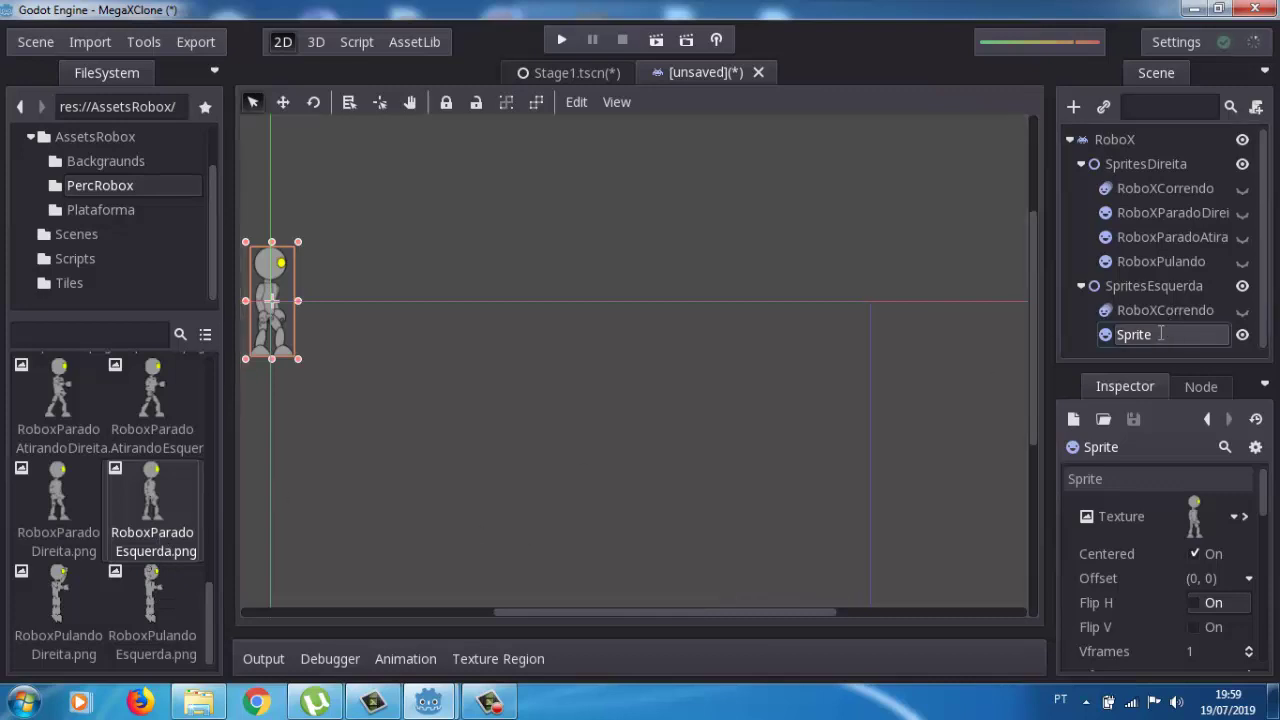
# Step: Rename the new left-side sprite to RoboXParado
pyautogui.doubleClick(1160, 334)
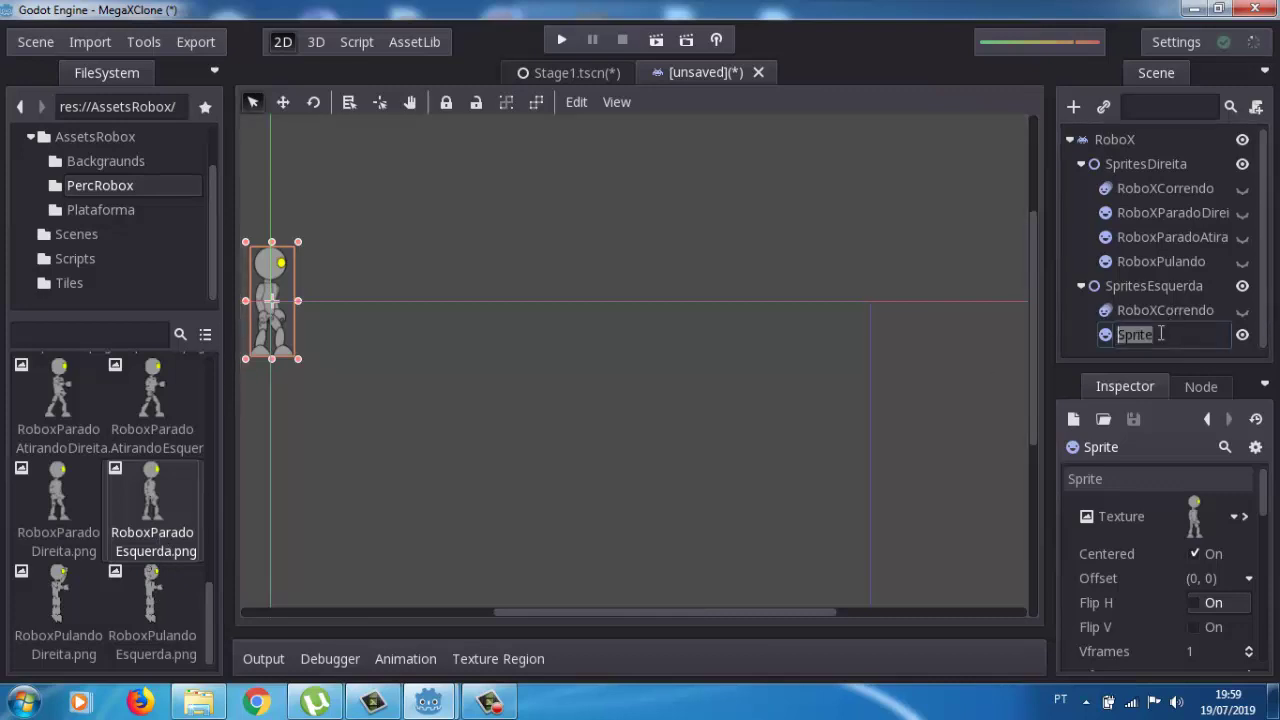
pyautogui.write('RoboXParado')
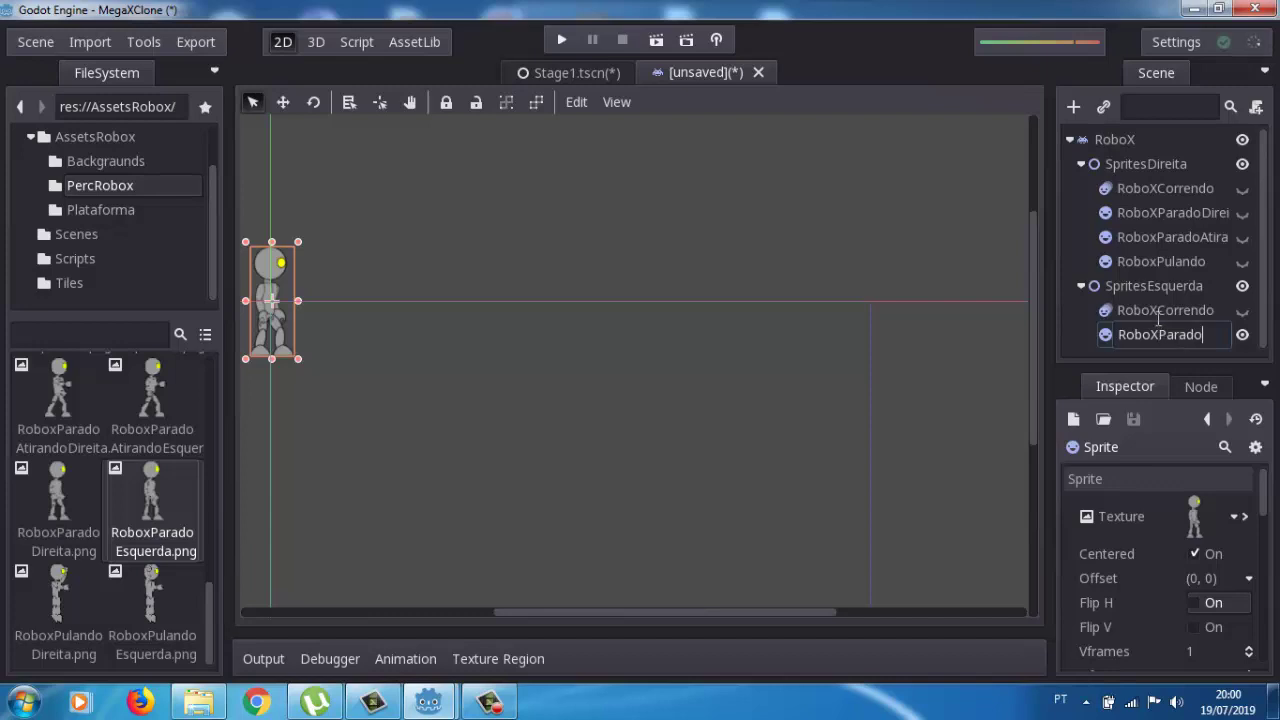
pyautogui.click(1151, 290)
pyautogui.click(1151, 310)
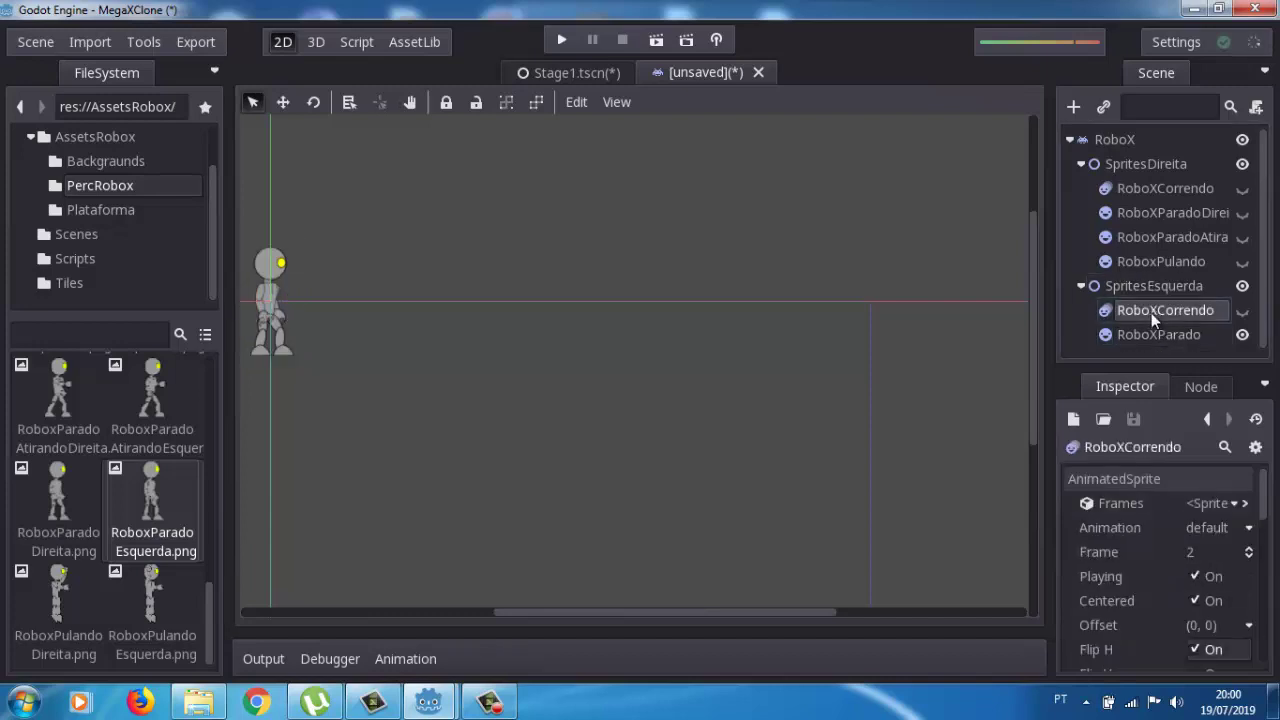
pyautogui.click(1150, 334)
# Step: Duplicate RoboXParado and rename the copy RoboXParadoAtirando
pyautogui.hotkey('ctrl', 'd')
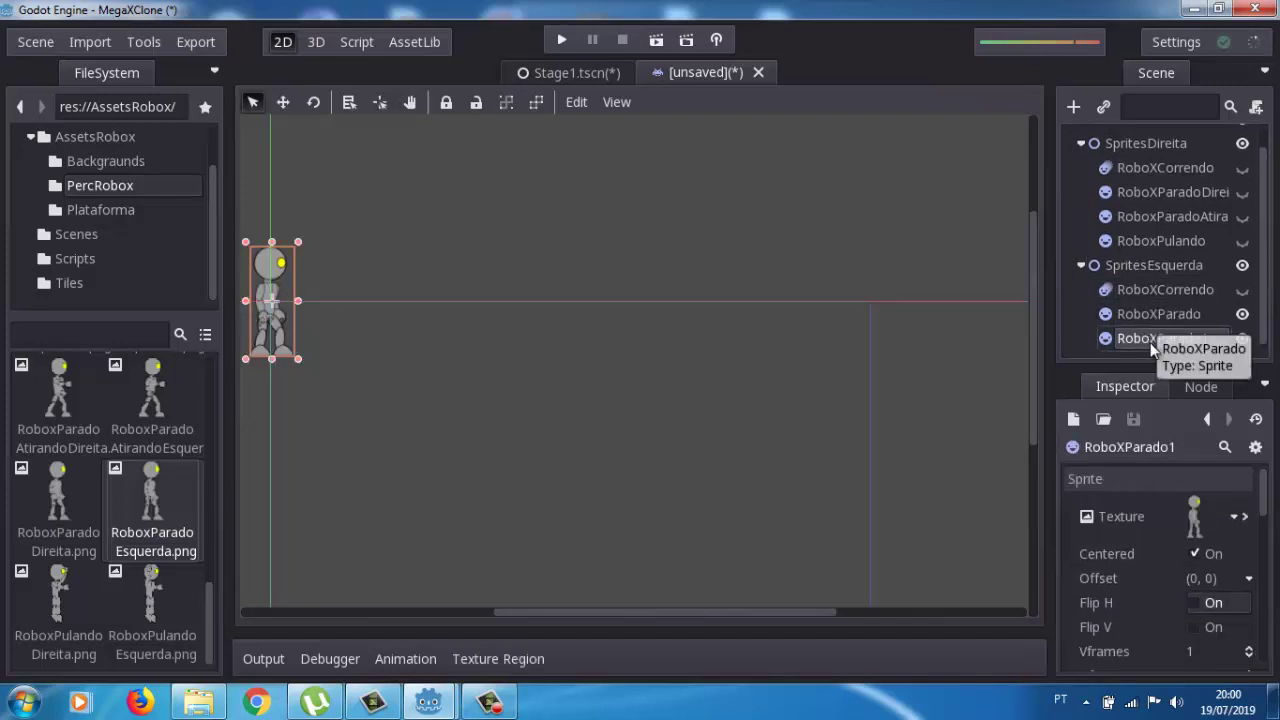
pyautogui.doubleClick(1174, 337)
pyautogui.click(1174, 337)
pyautogui.write('At')
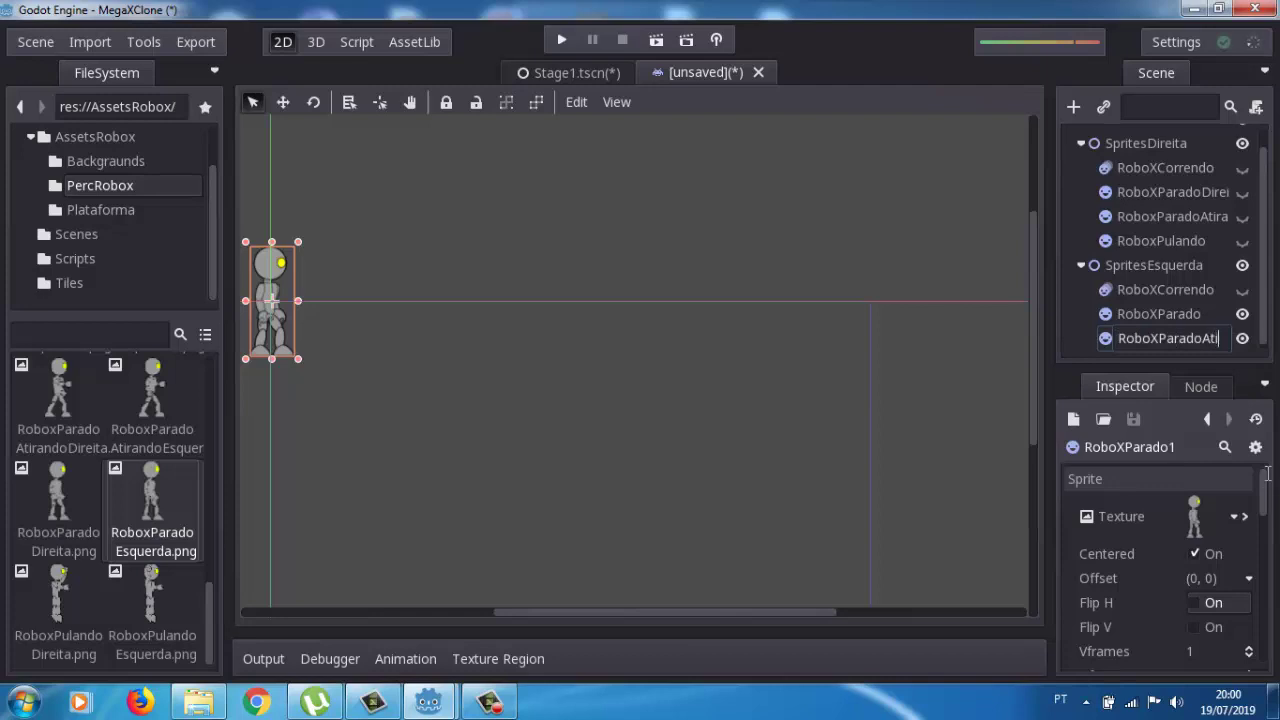
pyautogui.write('rando')
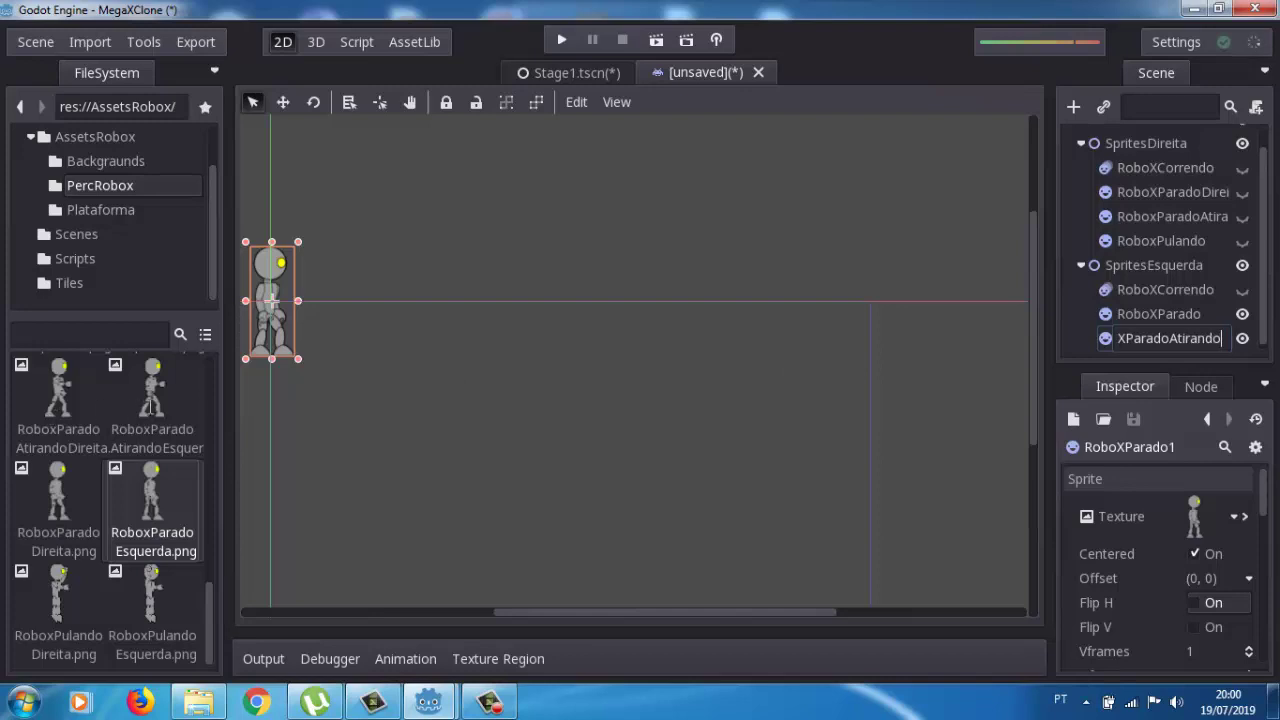
# Step: Give RoboXParadoAtirando the RoboxParadoAtirandoEsquerda texture and hide both left standing sprites
pyautogui.click(149, 388)
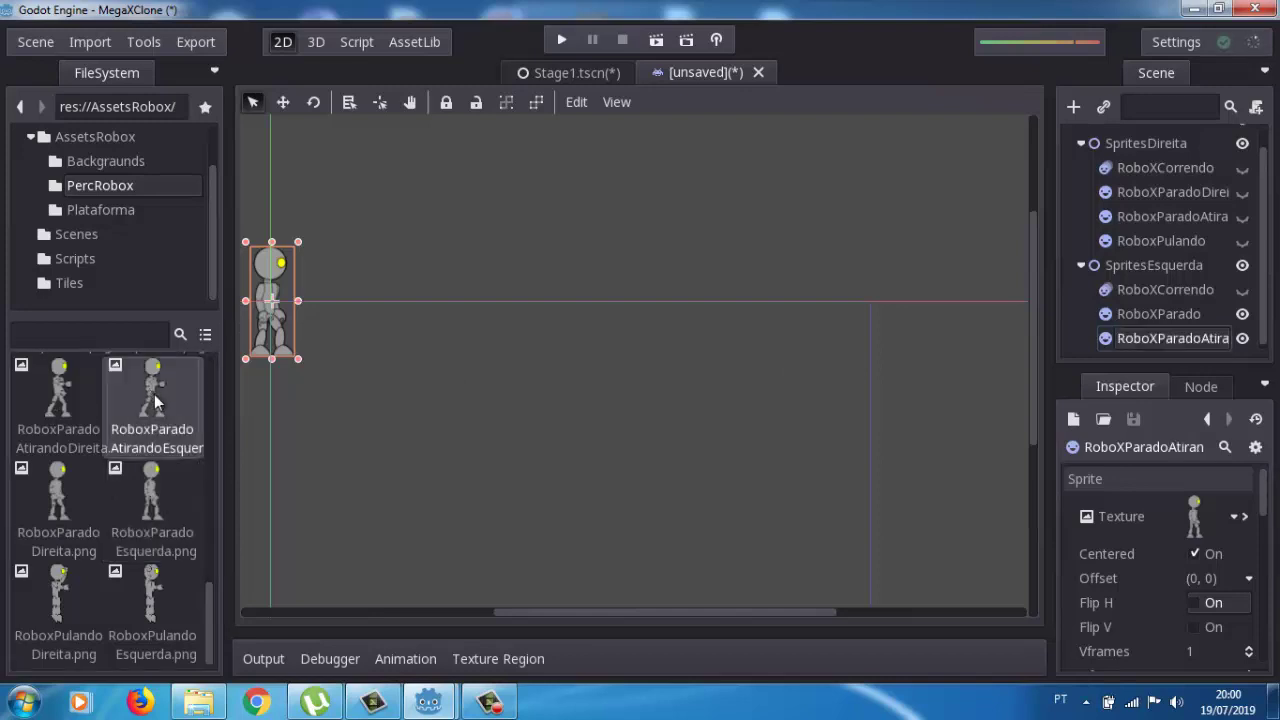
pyautogui.moveTo(154, 394); pyautogui.dragTo(1262, 514)
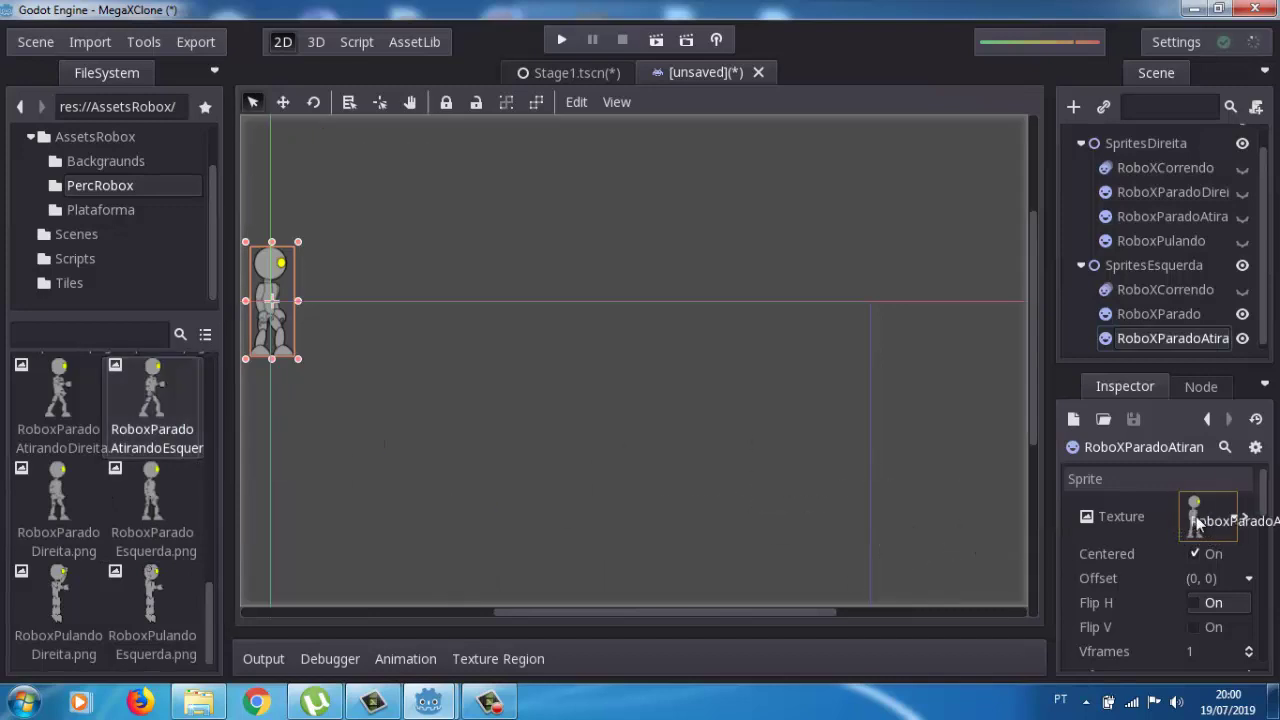
pyautogui.moveTo(1262, 514); pyautogui.dragTo(1196, 516)
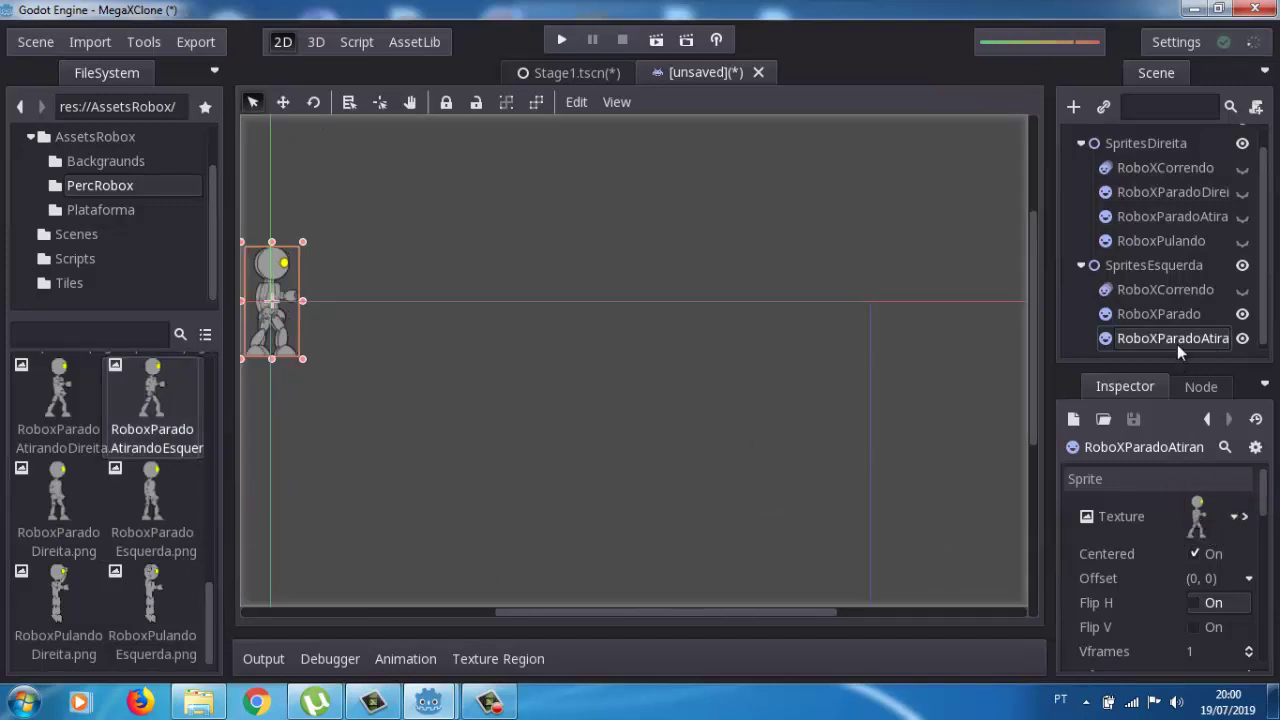
pyautogui.click(1242, 314)
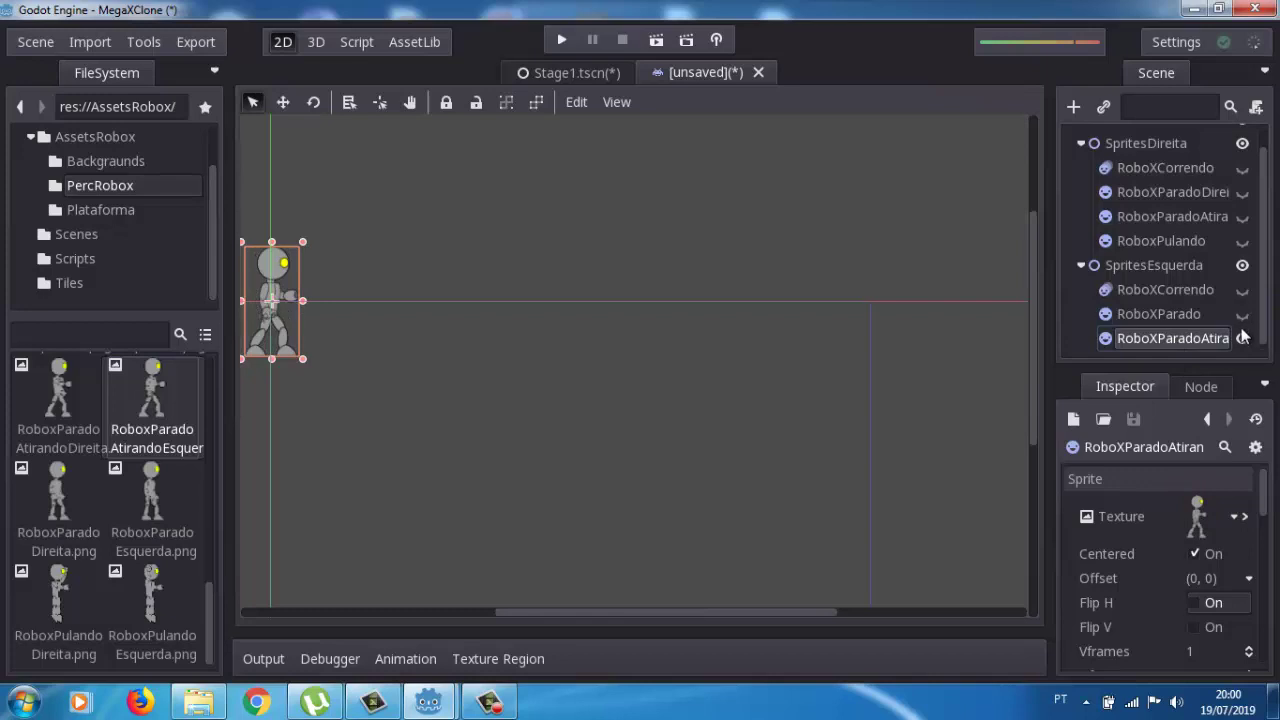
pyautogui.click(1242, 340)
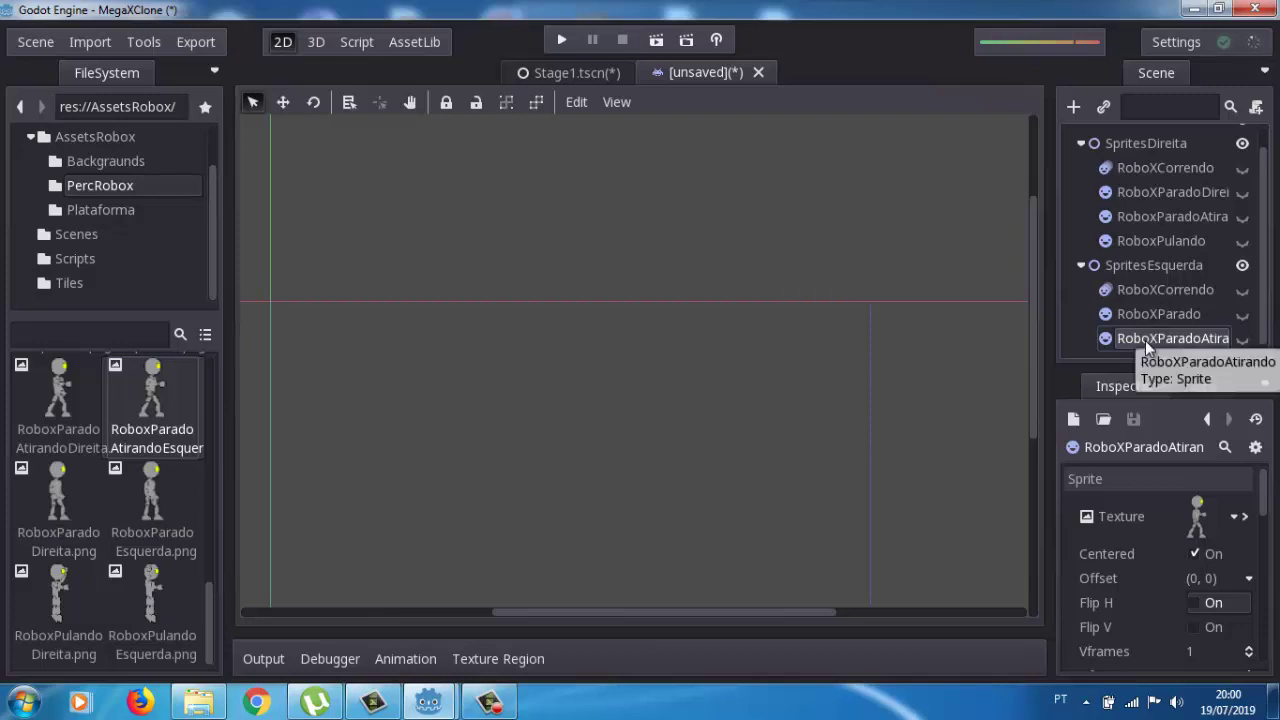
# Step: Duplicate RoboXParadoAtirando and rename the copy to RoboXParadoPulando
pyautogui.hotkey('ctrl', 'd')
pyautogui.doubleClick(1196, 345)
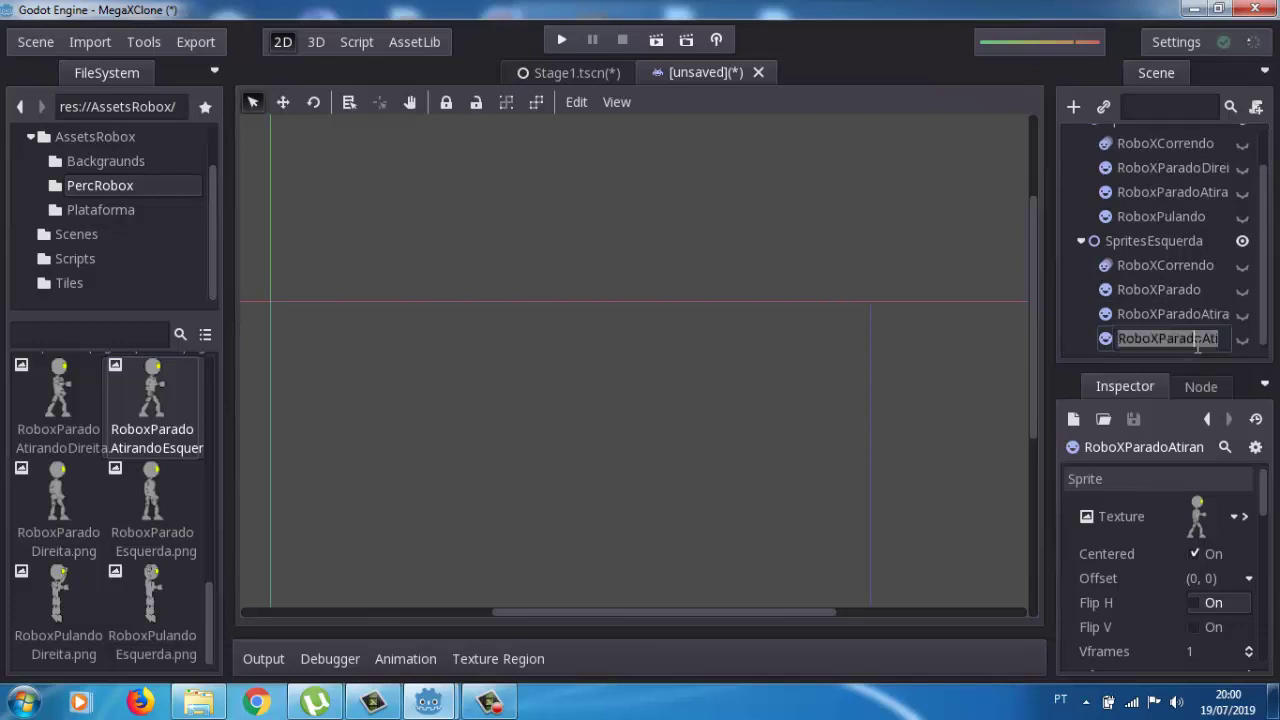
pyautogui.click(1204, 343)
pyautogui.doubleClick(1204, 343)
pyautogui.click(1204, 340)
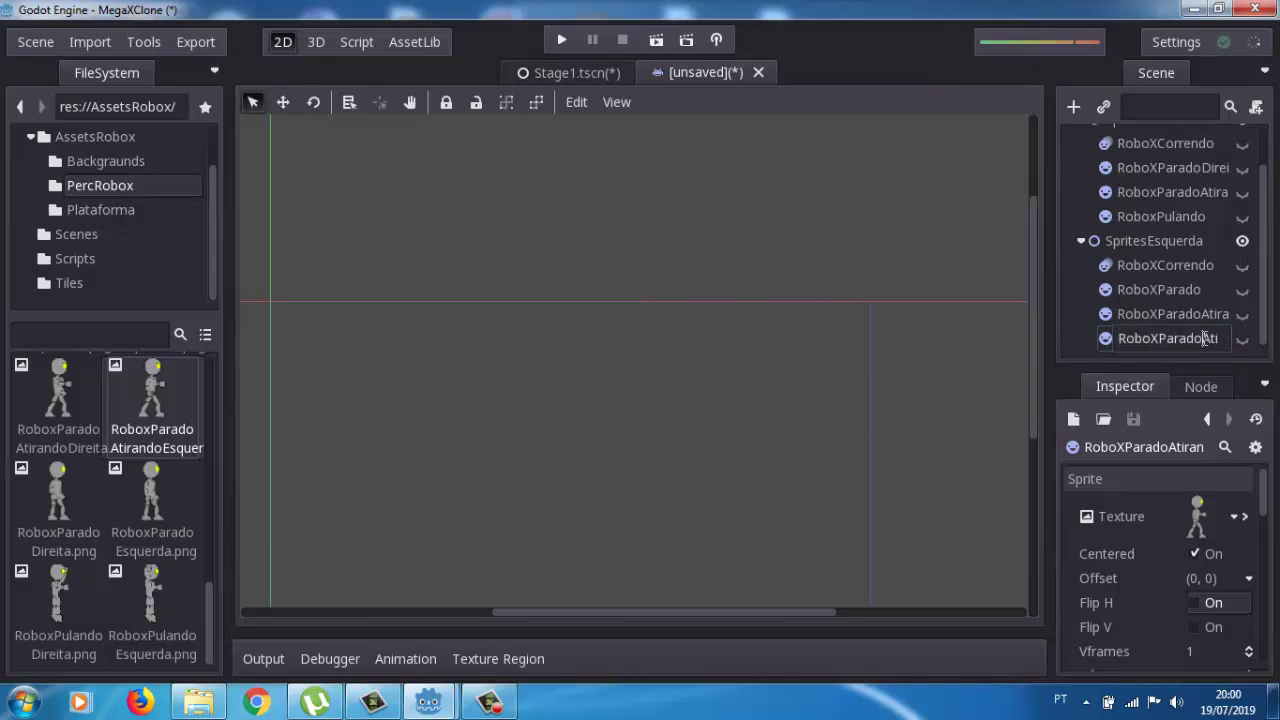
pyautogui.moveTo(1204, 338); pyautogui.dragTo(1240, 340)
pyautogui.press('BackSpace')
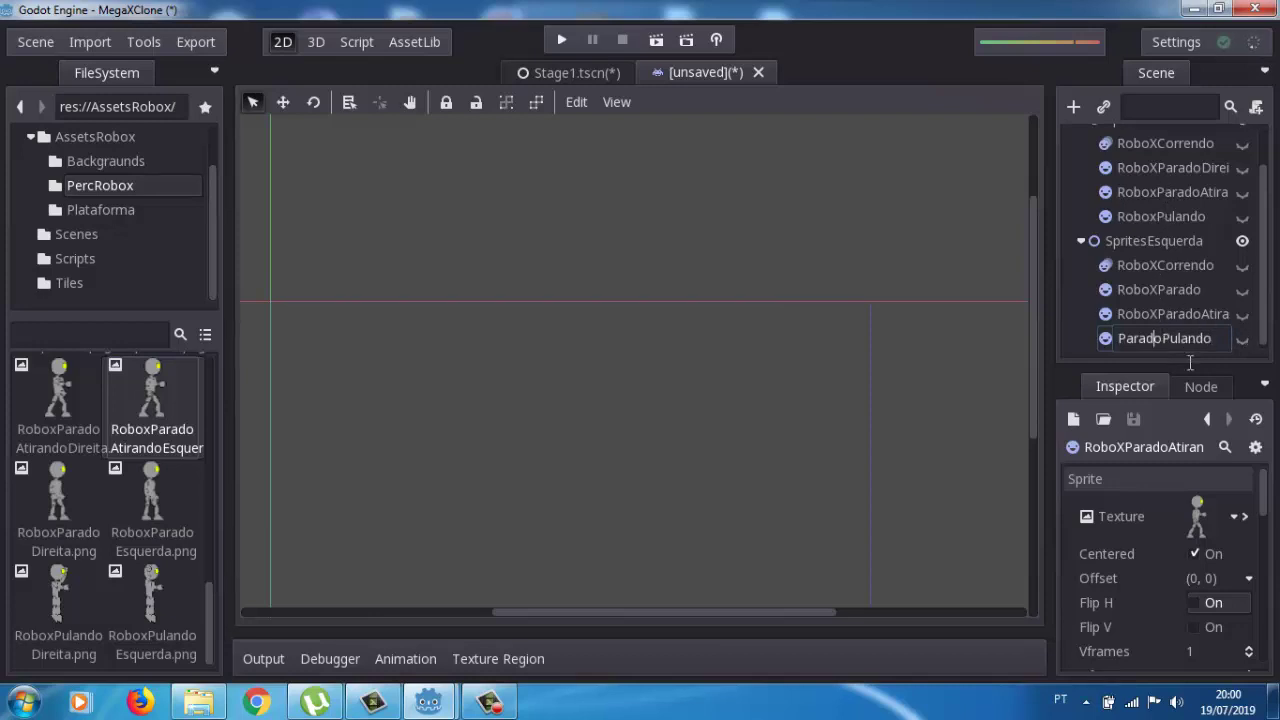
pyautogui.click(1175, 262)
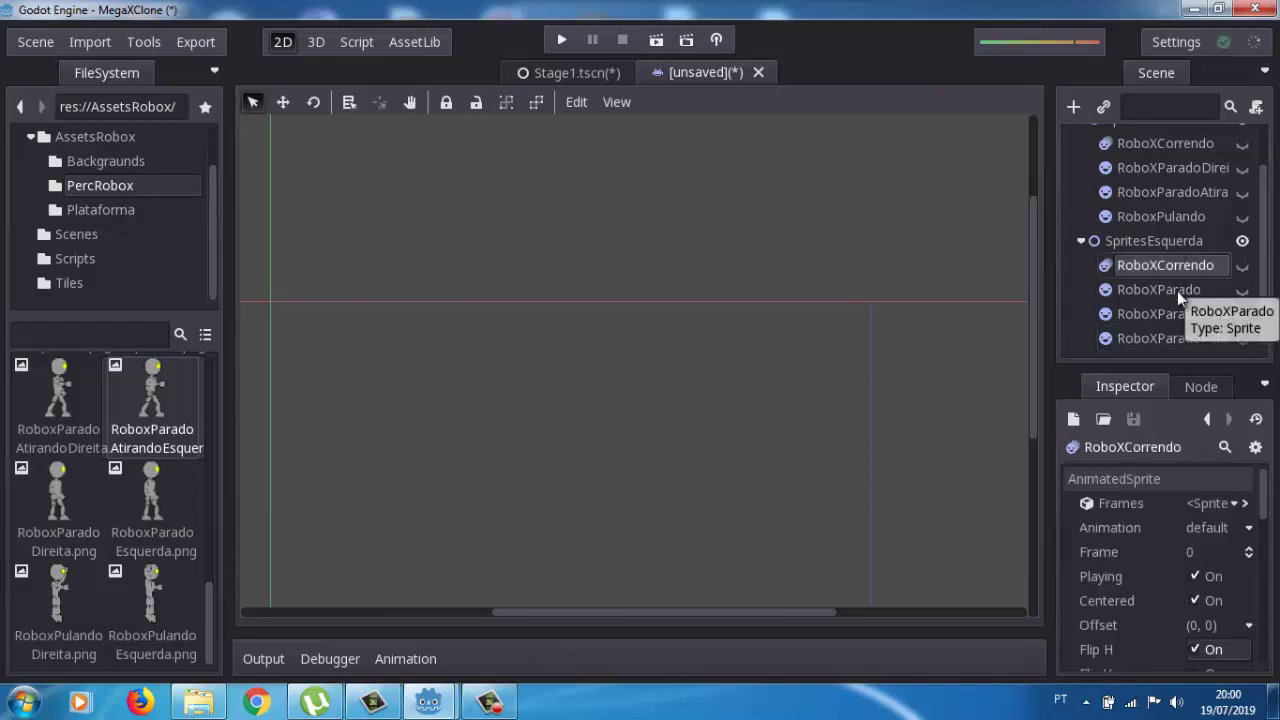
# Step: Give RoboXParadoPulando the RoboxPulandoEsquerda.png texture, make it visible, and nudge it into place
pyautogui.click(1161, 317)
pyautogui.click(1218, 340)
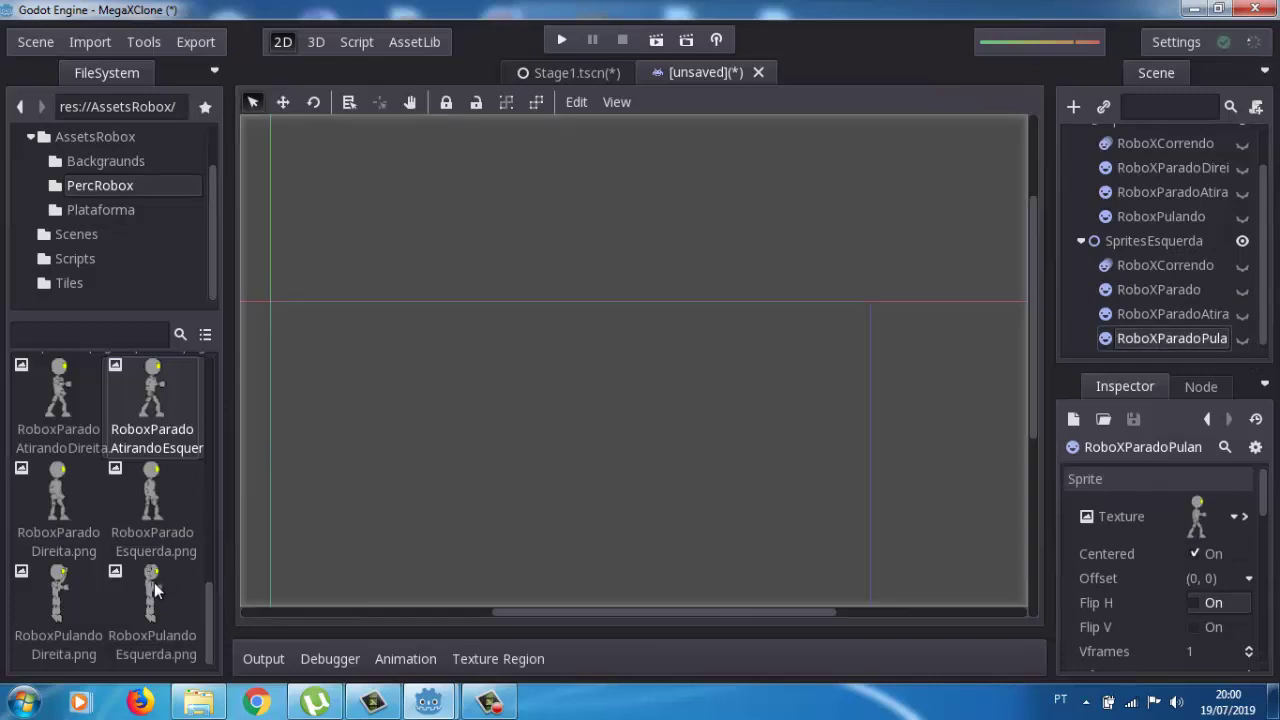
pyautogui.moveTo(152, 592)
pyautogui.mouseDown()
pyautogui.moveTo(1249, 511)
pyautogui.moveTo(1197, 516)
pyautogui.mouseUp()
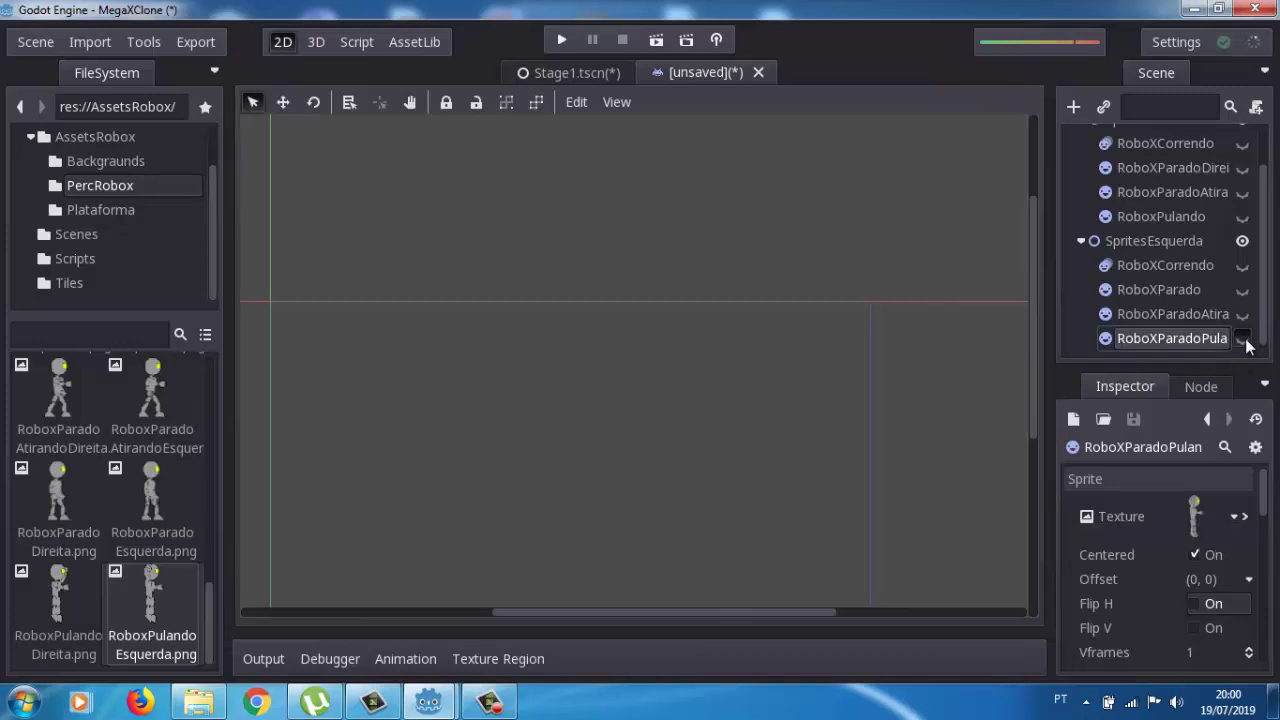
pyautogui.click(1242, 339)
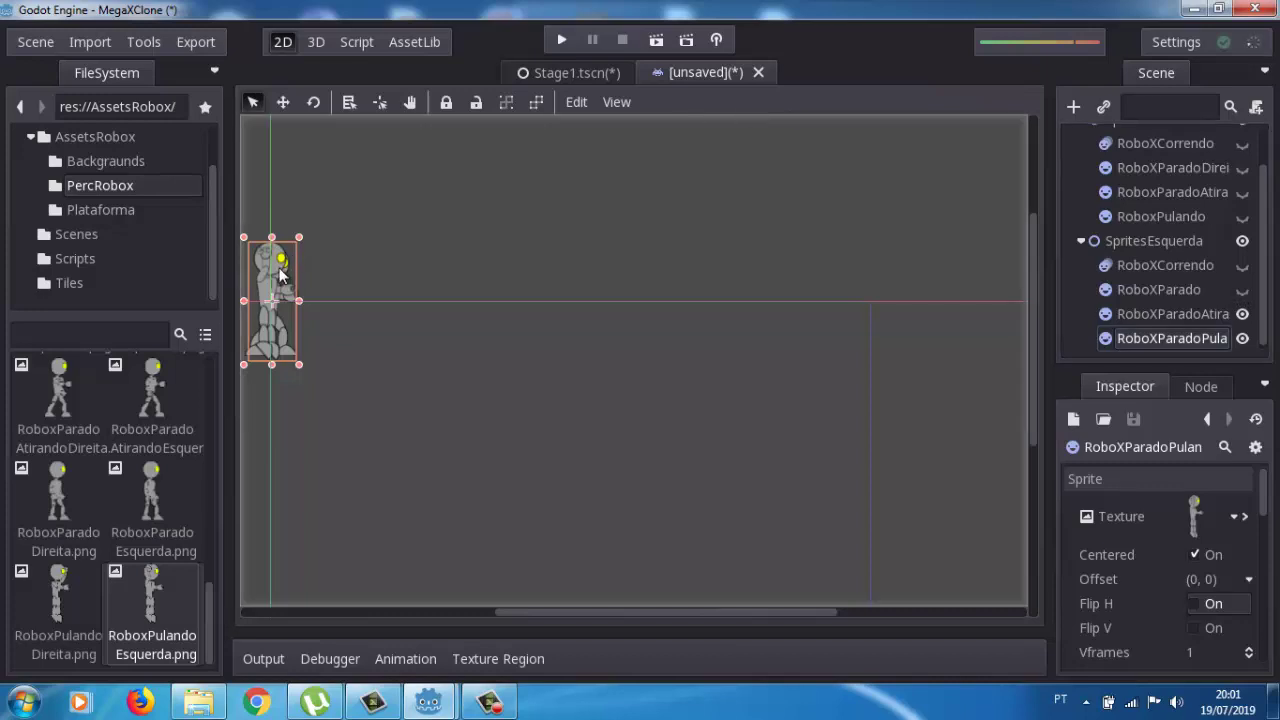
pyautogui.moveTo(278, 268); pyautogui.dragTo(283, 280)
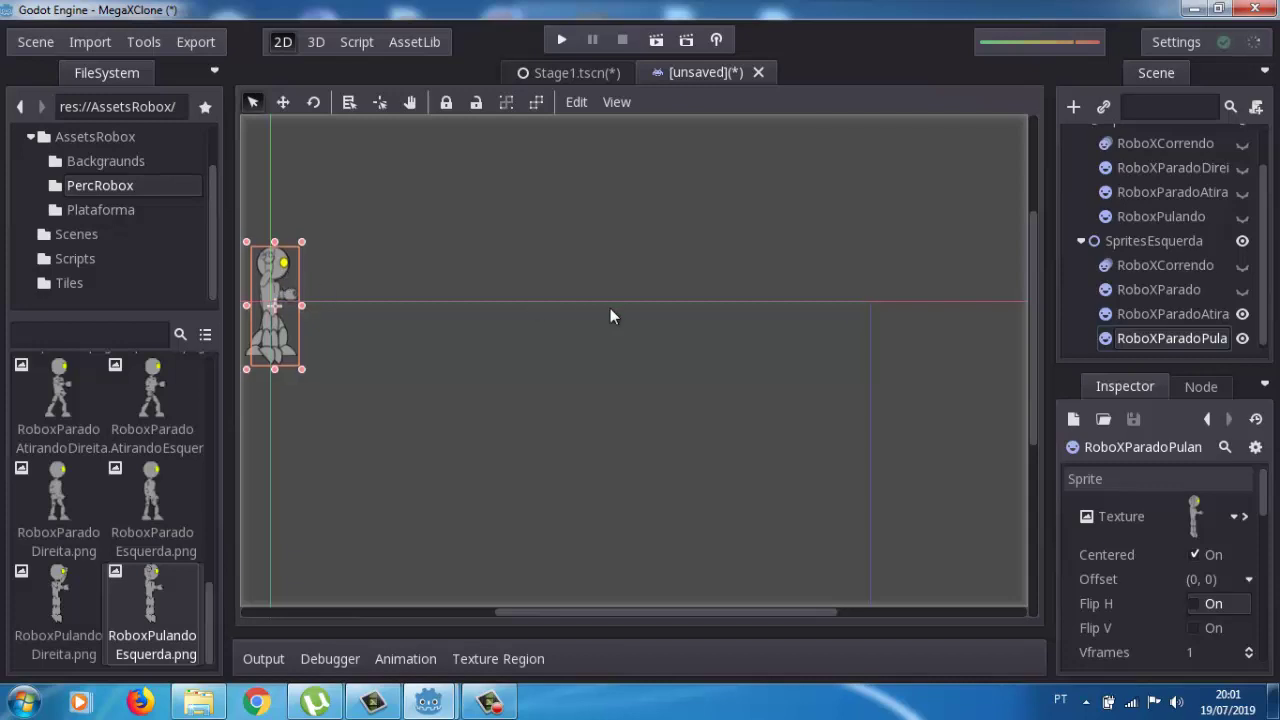
# Step: Show RoboXParado again and test-nudge RoboXParadoAtirando right and back to check alignment
pyautogui.click(1170, 315)
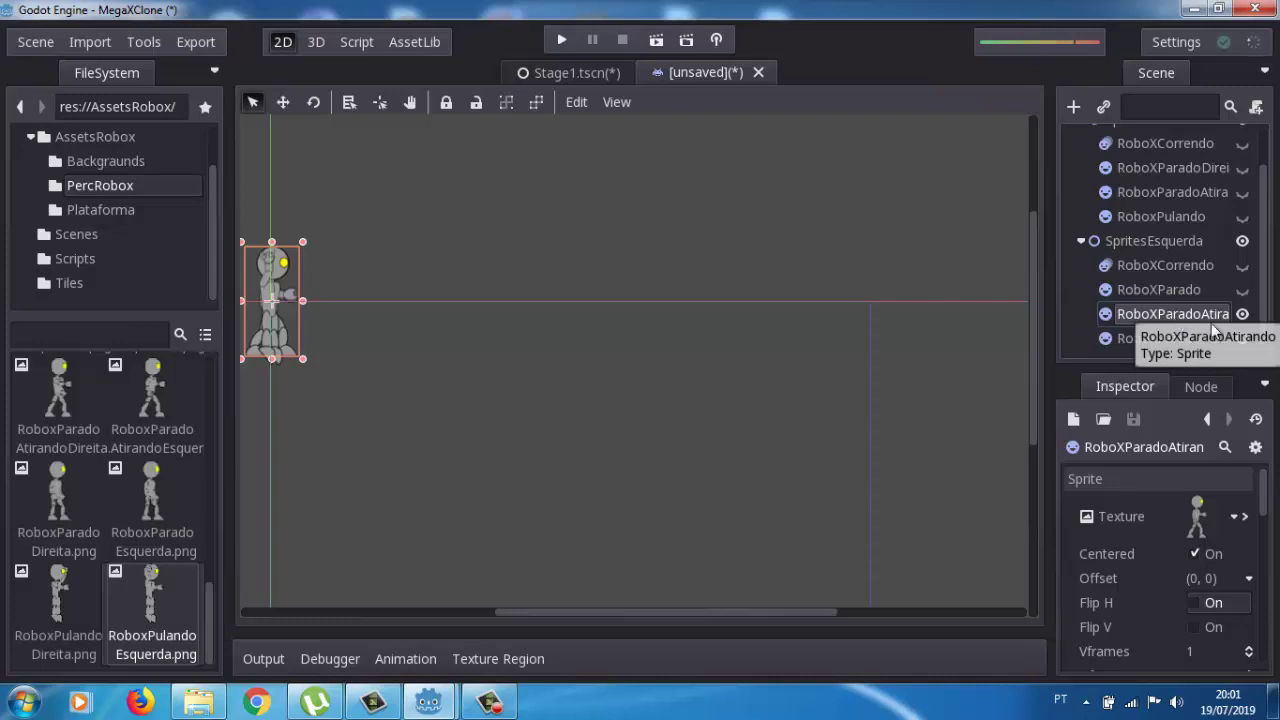
pyautogui.click(1243, 290)
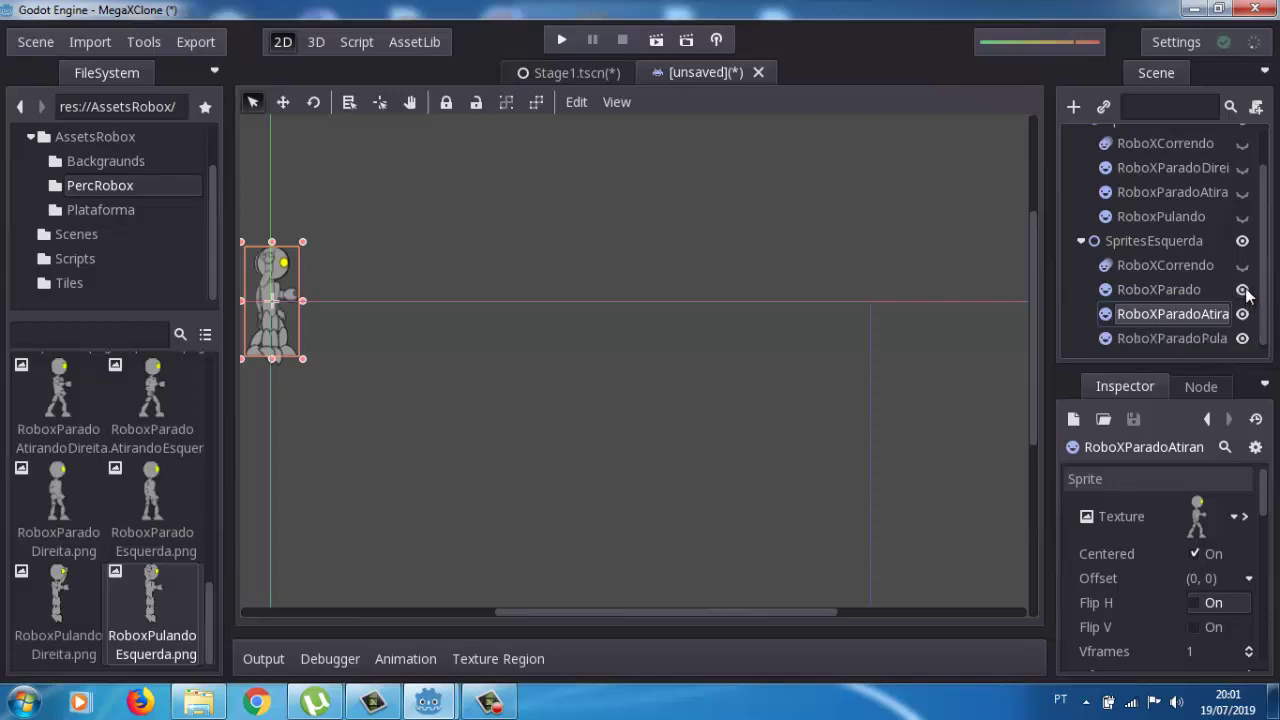
pyautogui.press('Right')
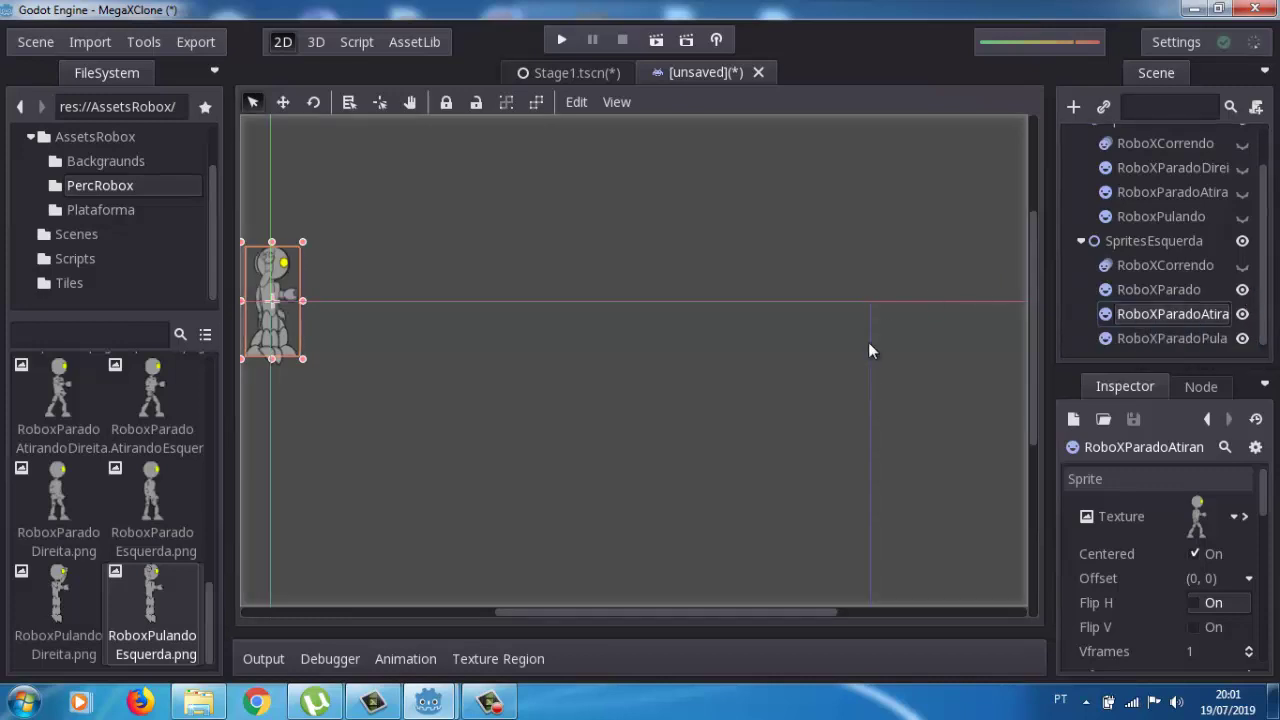
pyautogui.press('Right')
pyautogui.press('Left')
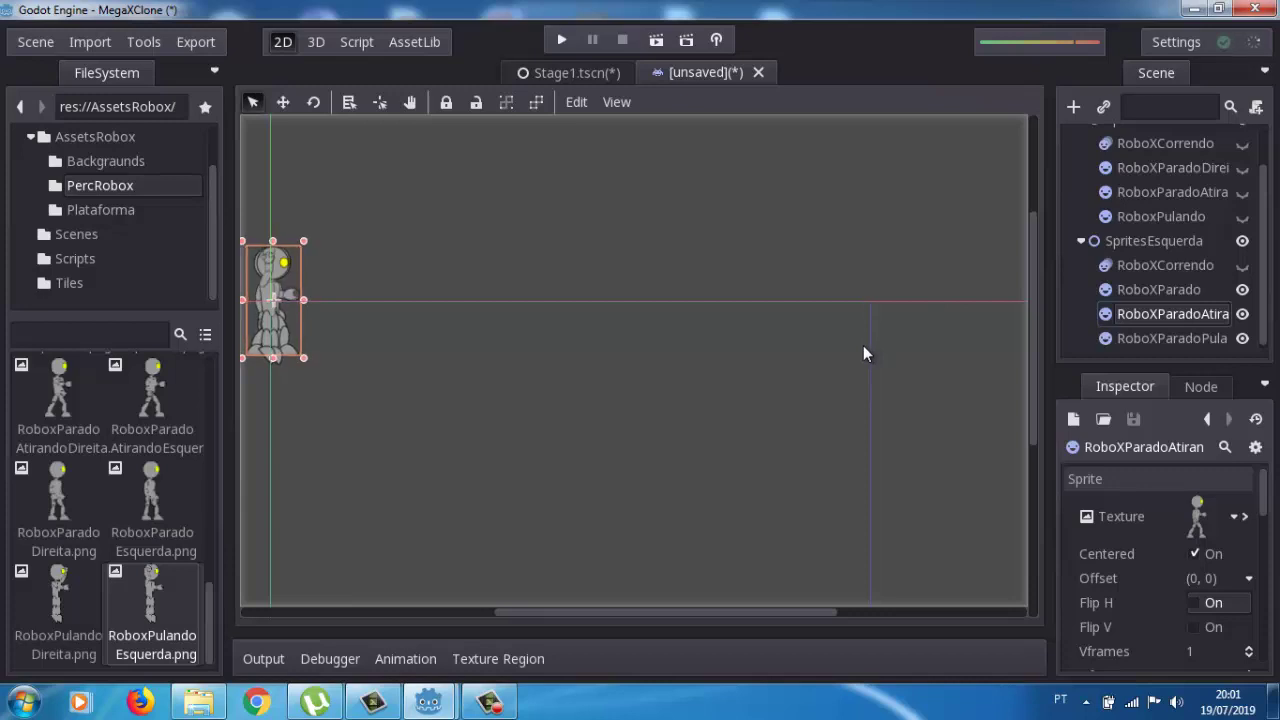
pyautogui.press('Left')
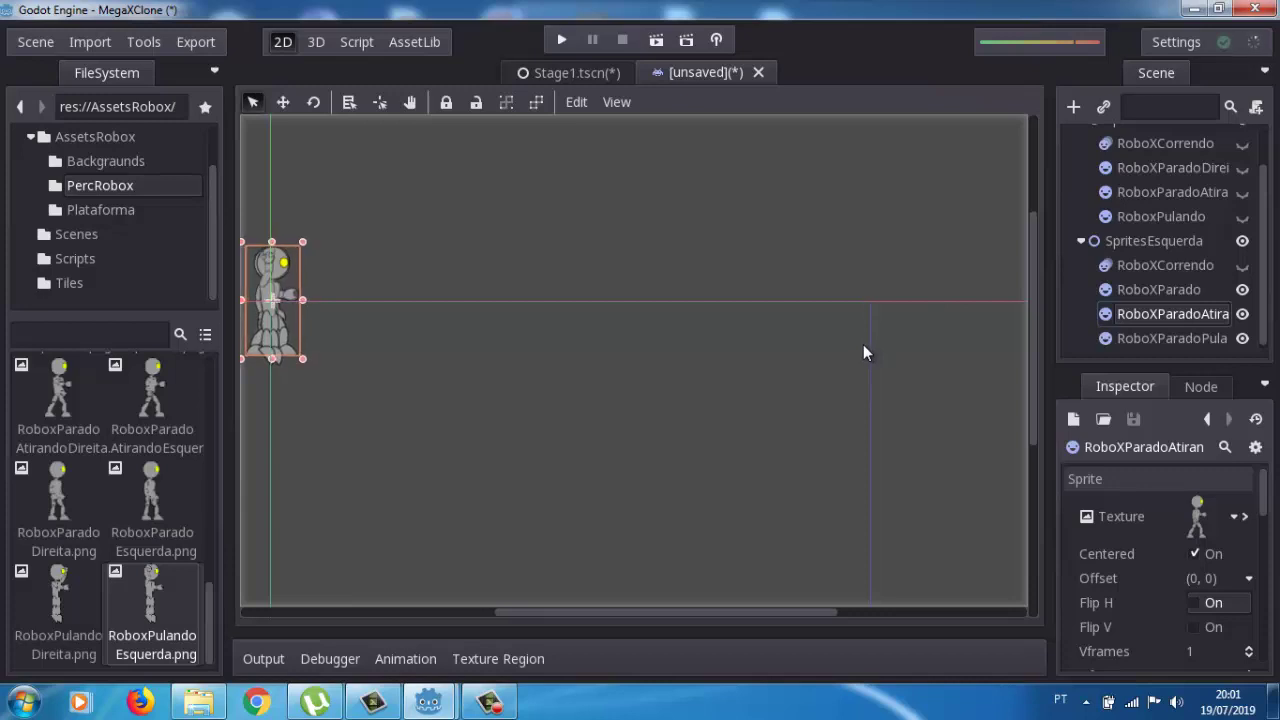
# Step: Toggle the standing, shooting and jumping sprites' visibility to compare, leaving all three shown
pyautogui.click(1146, 340)
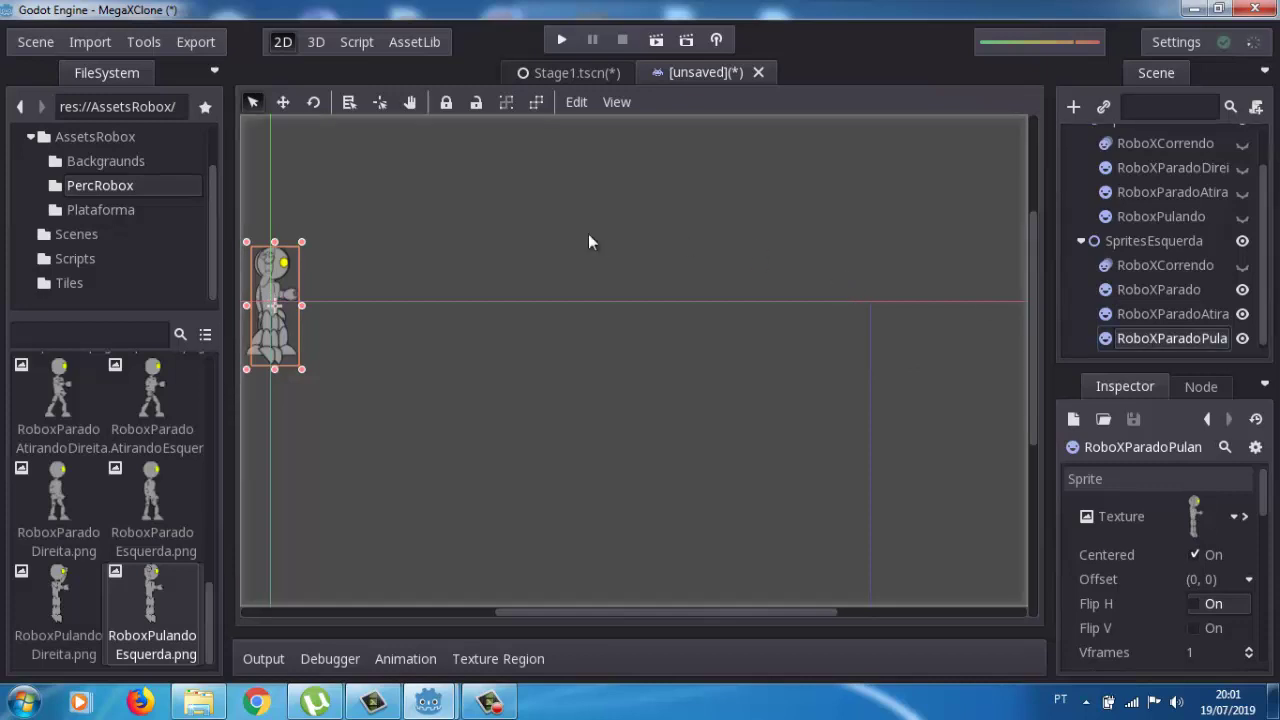
pyautogui.click(1242, 314)
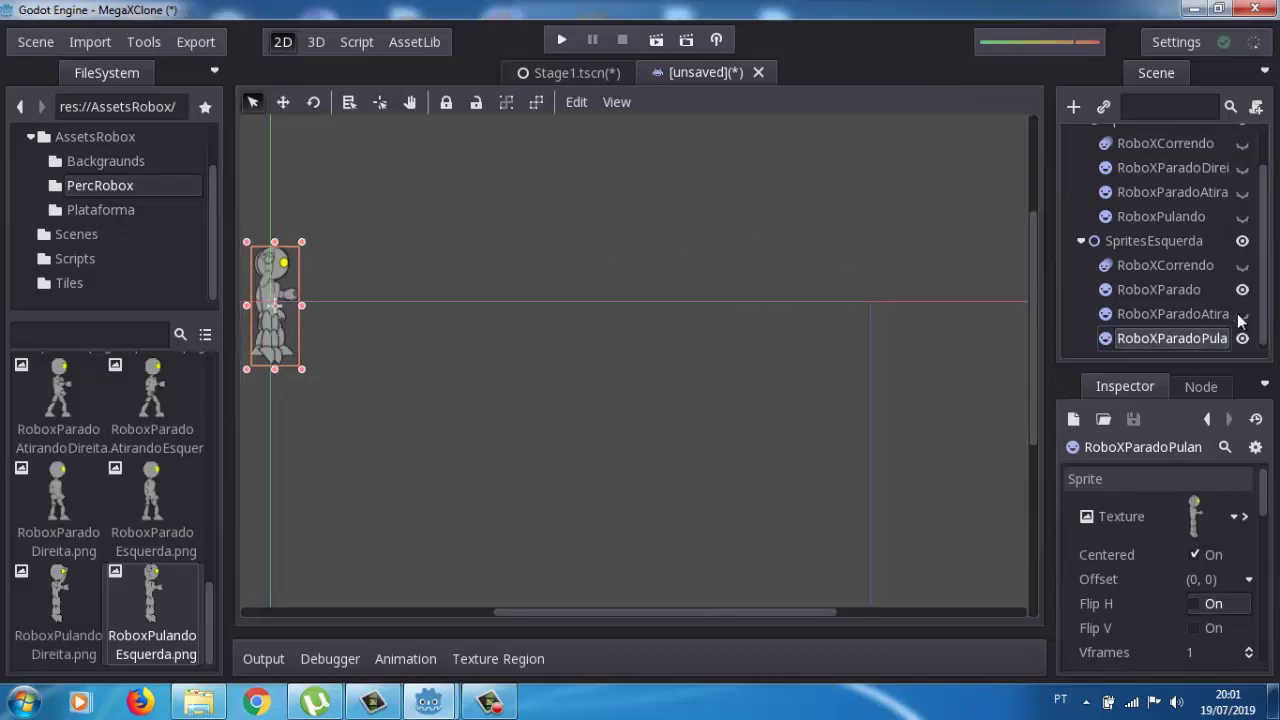
pyautogui.click(1242, 289)
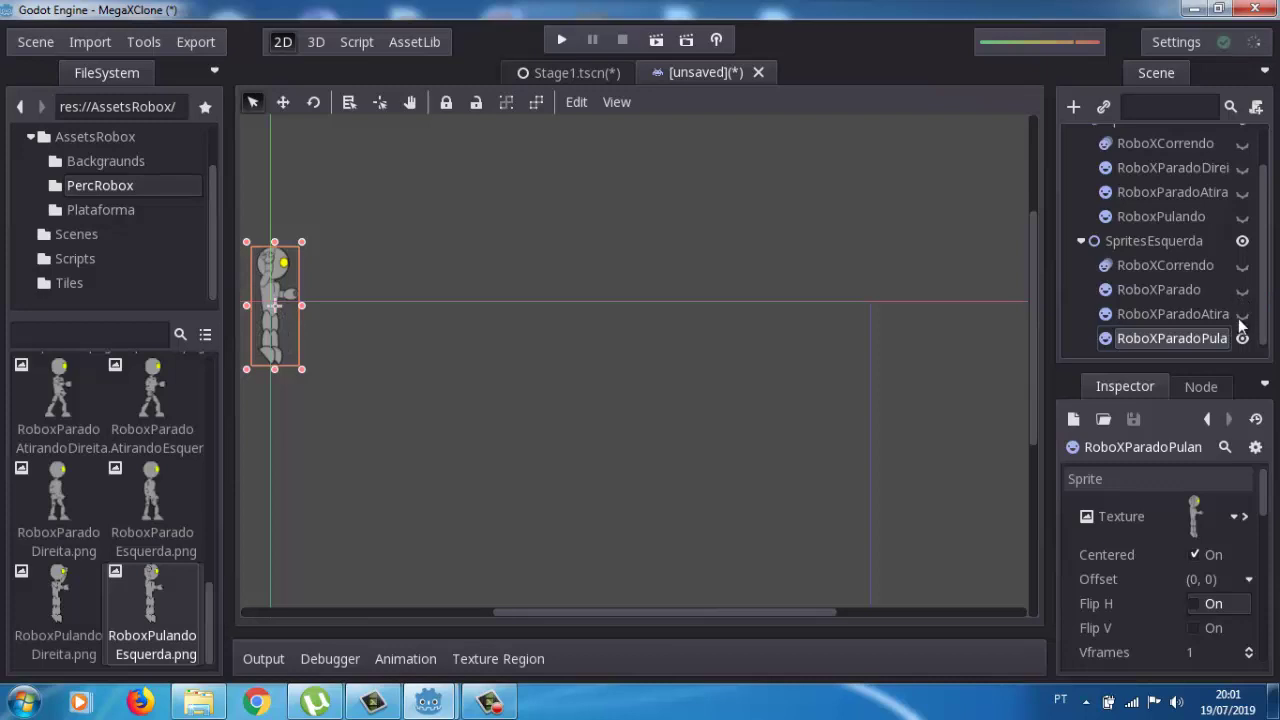
pyautogui.click(1242, 338)
pyautogui.click(1242, 338)
pyautogui.click(1242, 314)
pyautogui.click(1242, 289)
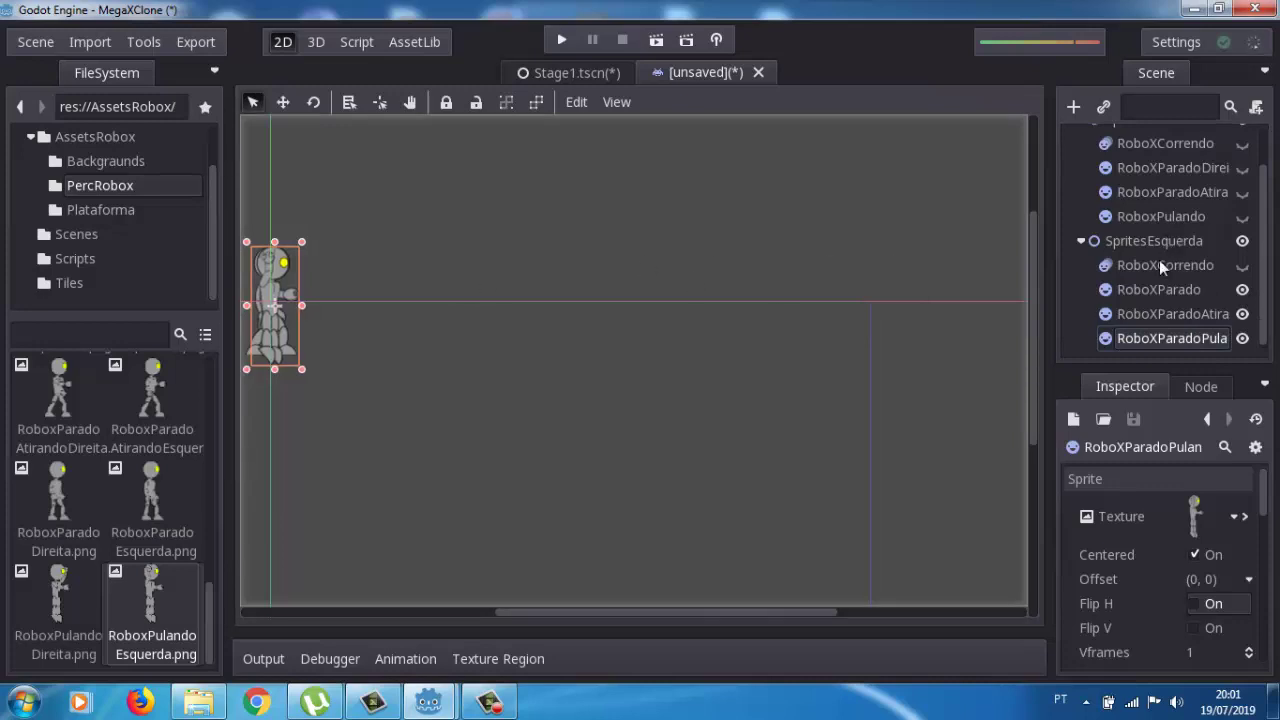
pyautogui.click(1152, 287)
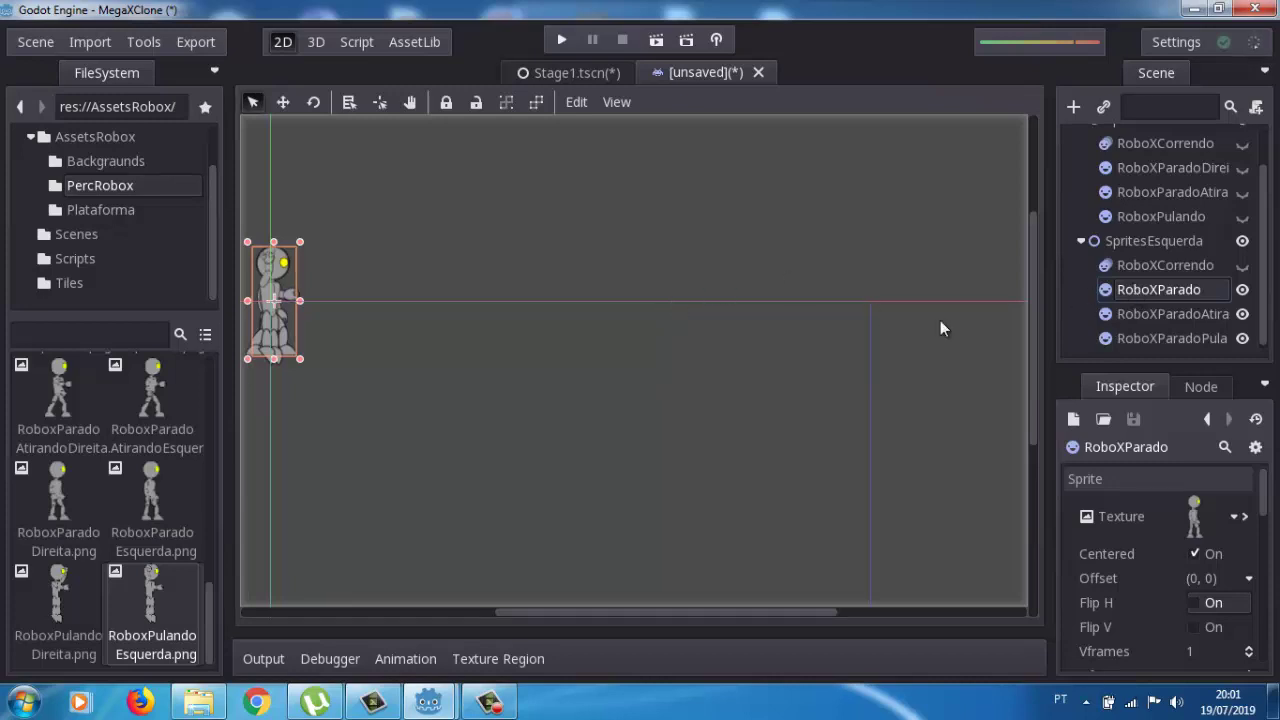
# Step: Briefly show RoboXCorrendo, then turn on Flip H for RoboXParado and RoboXParadoAtirando
pyautogui.click(1168, 262)
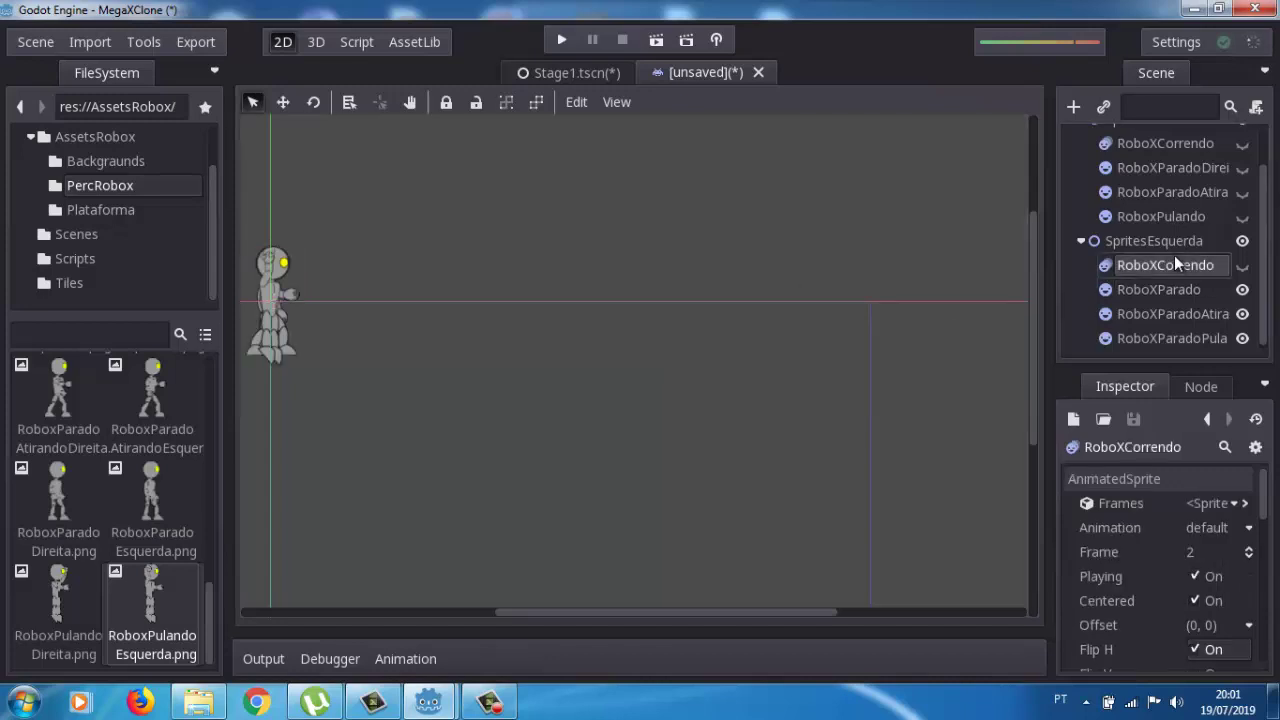
pyautogui.click(1242, 265)
pyautogui.click(1242, 265)
pyautogui.click(1209, 288)
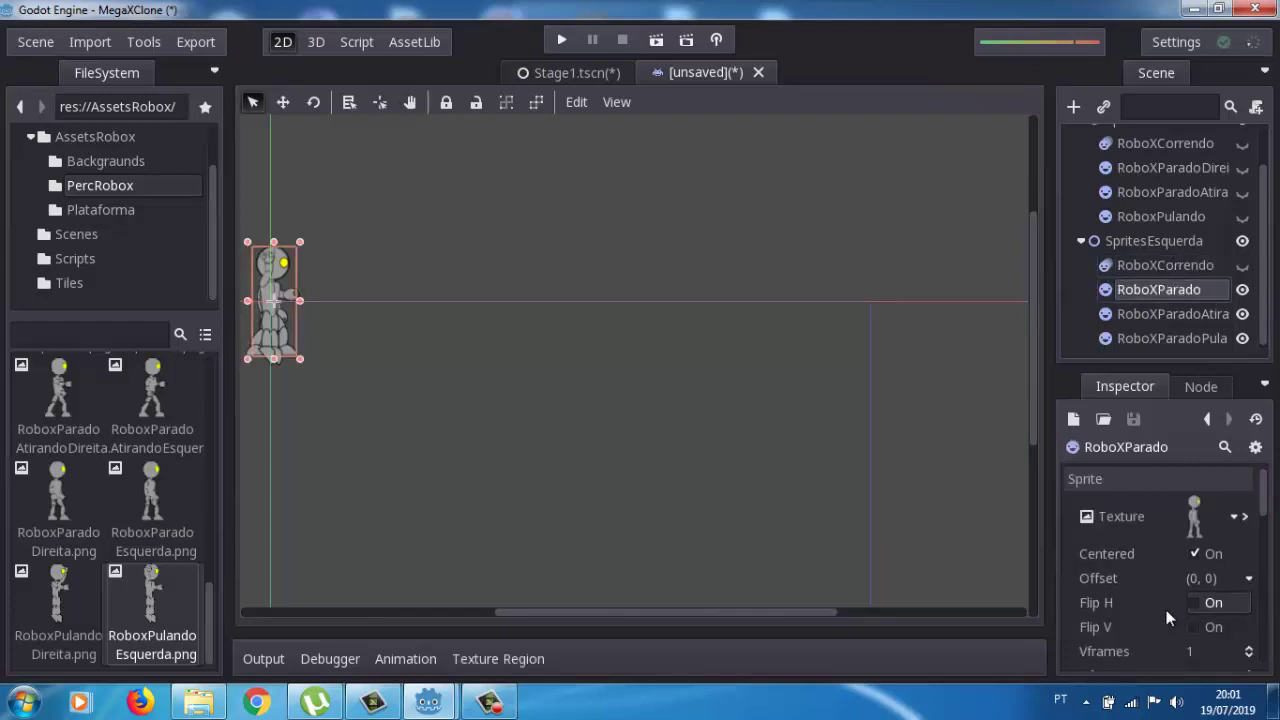
pyautogui.click(1193, 603)
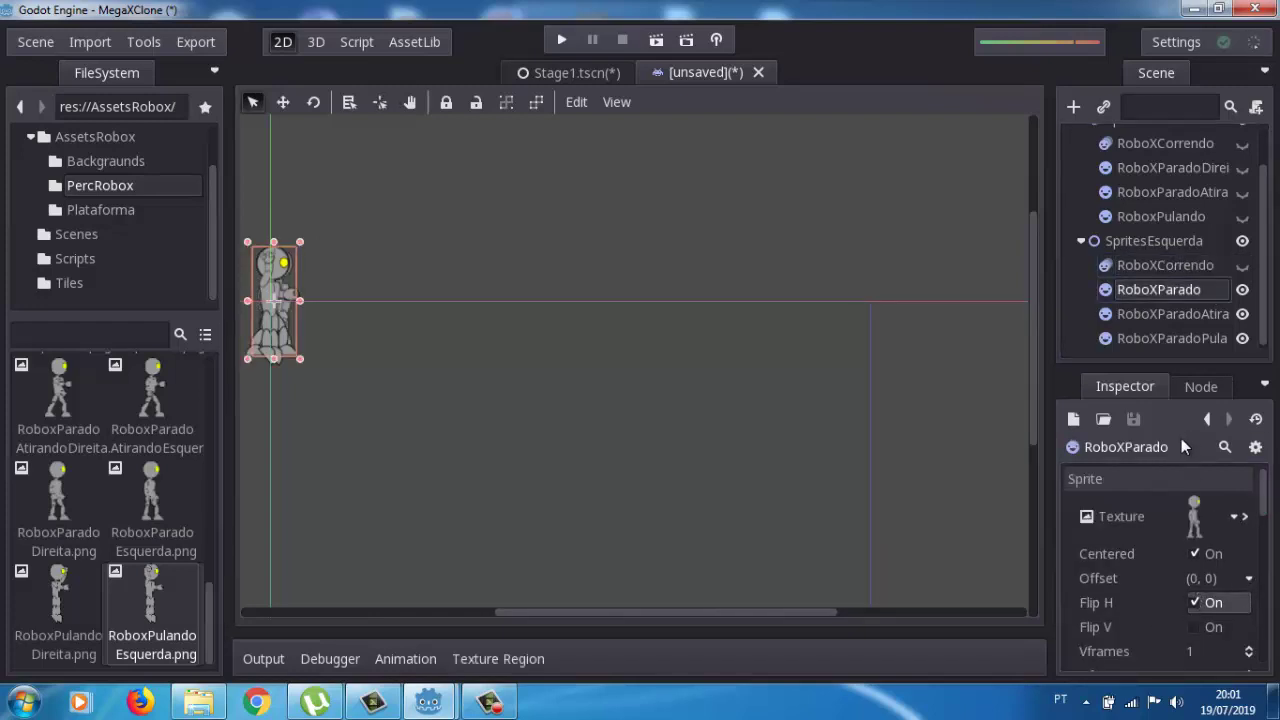
pyautogui.click(1186, 314)
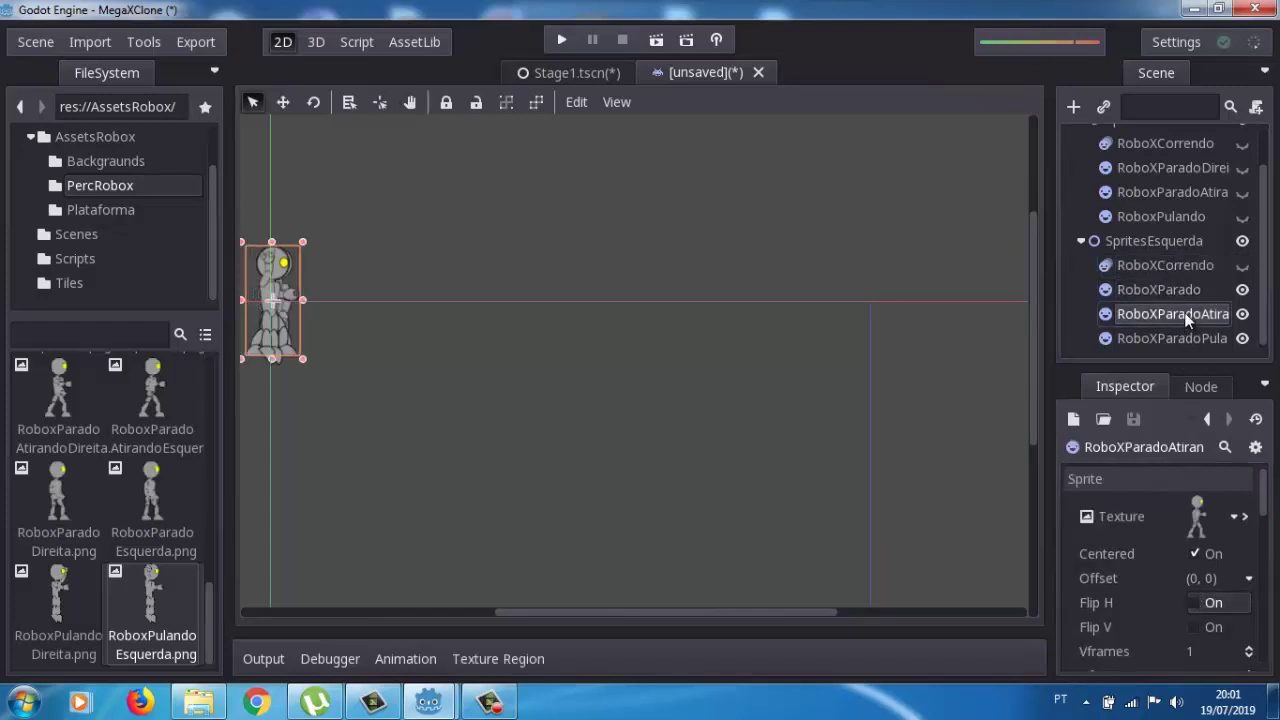
pyautogui.click(1194, 604)
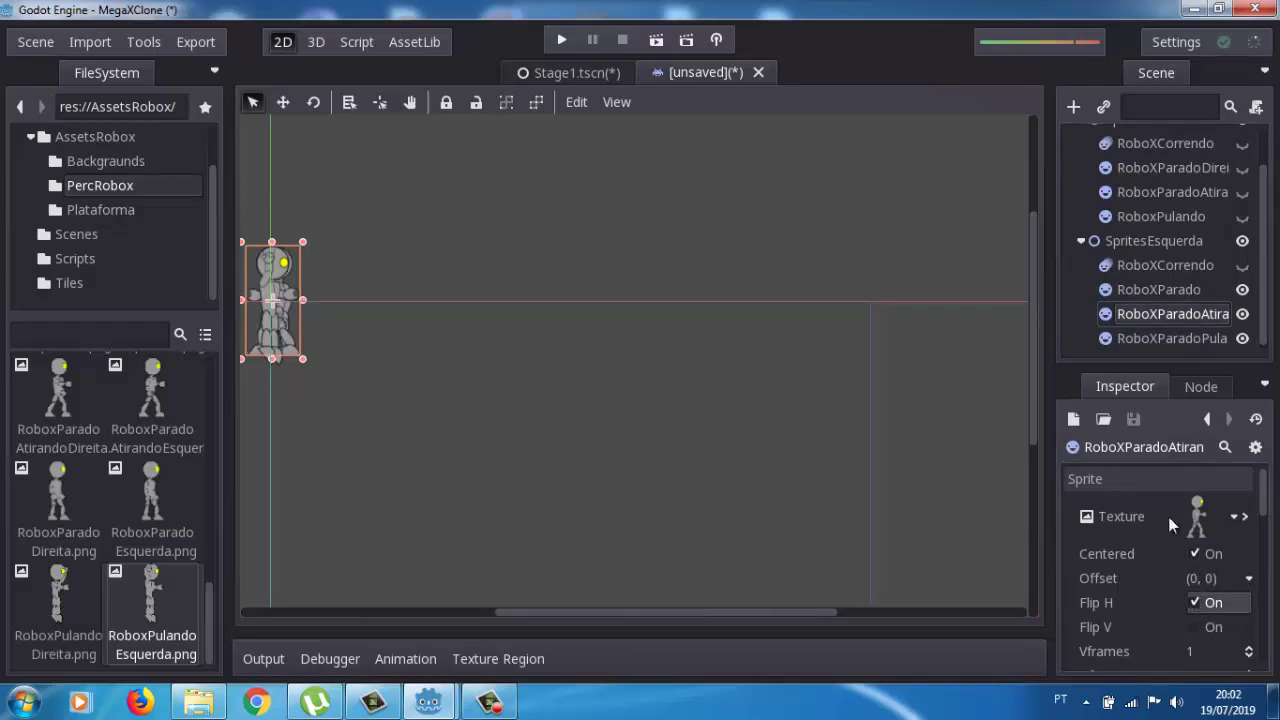
# Step: Enable Flip H on RoboXParadoPulando so the jumping robot faces left
pyautogui.click(1159, 340)
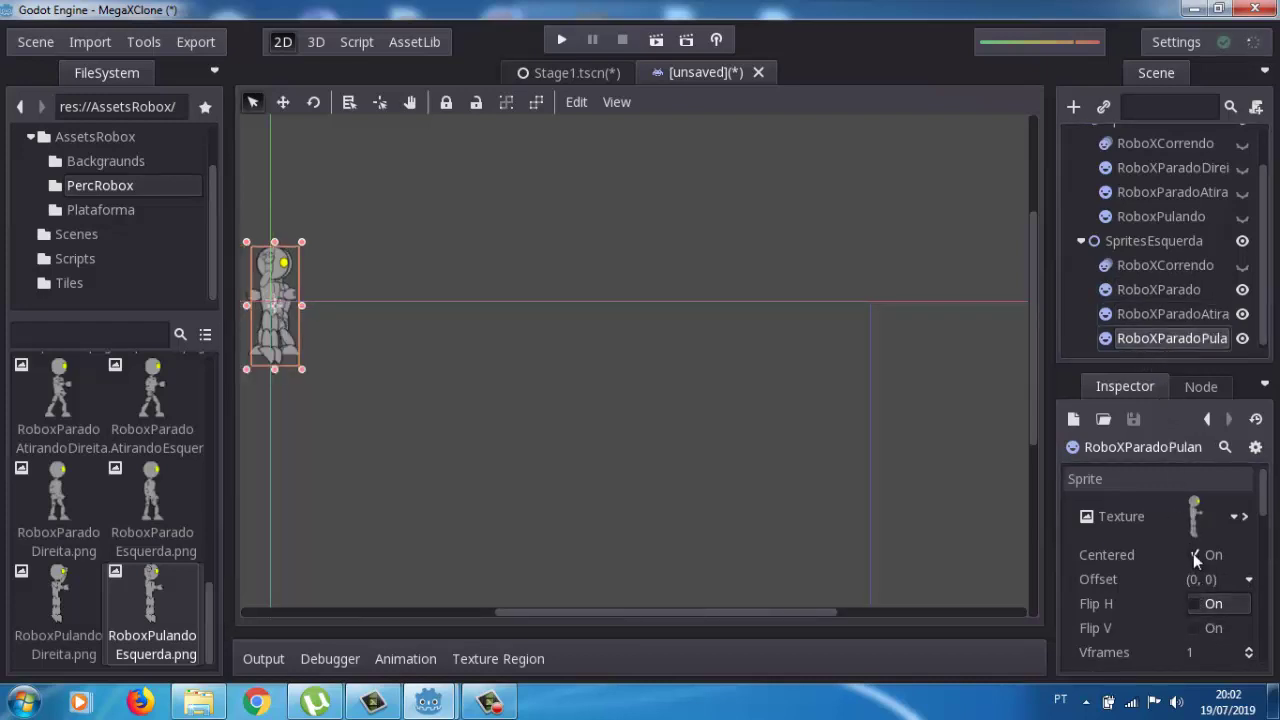
pyautogui.click(1195, 607)
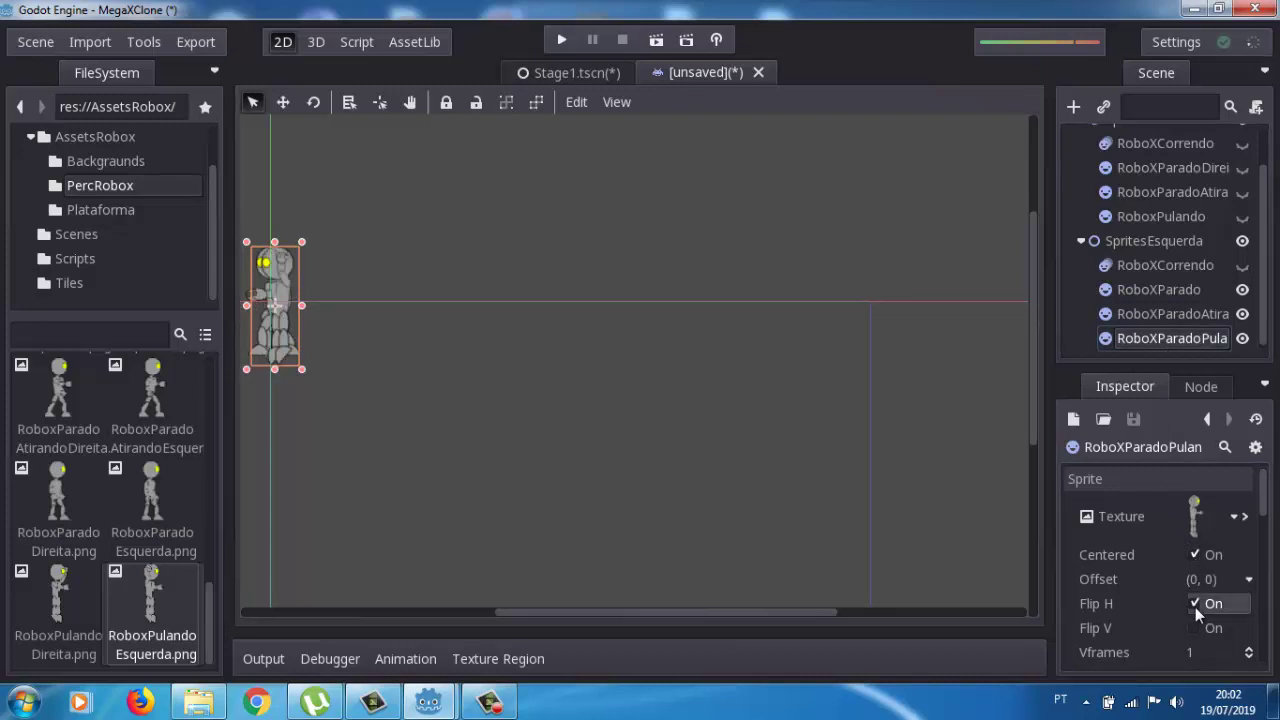
pyautogui.click(1193, 607)
pyautogui.click(1191, 606)
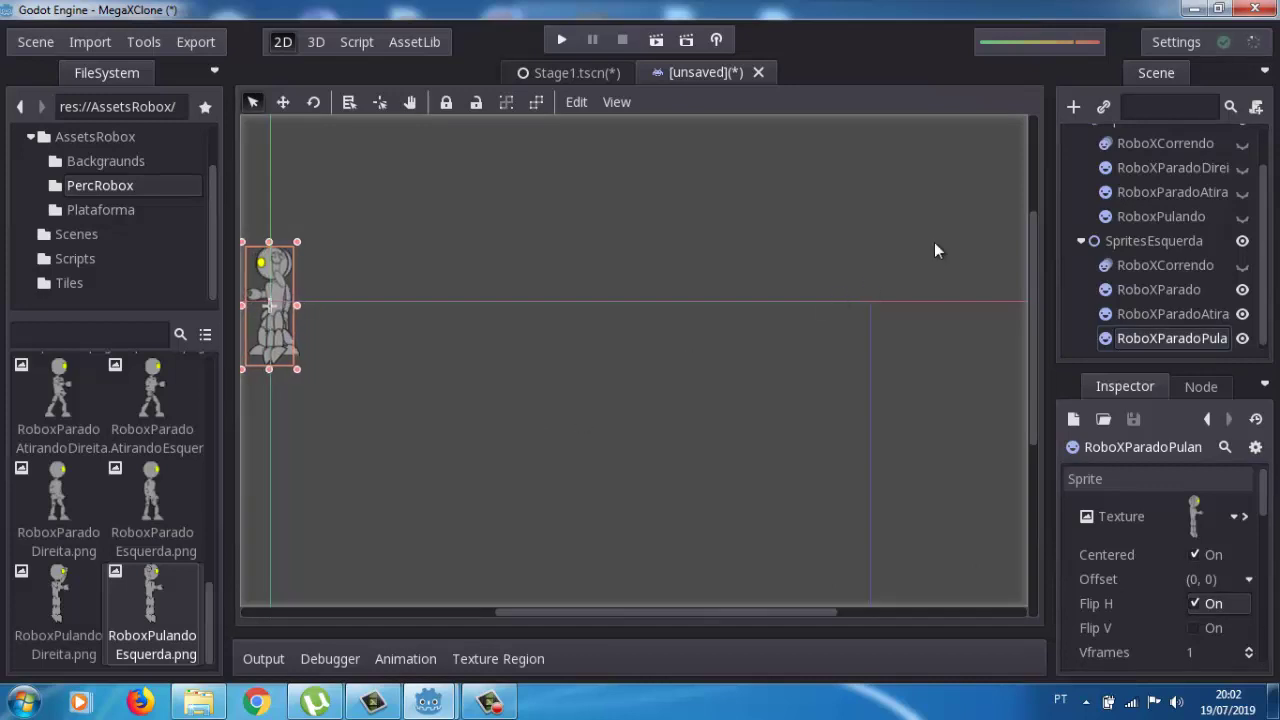
pyautogui.click(1143, 309)
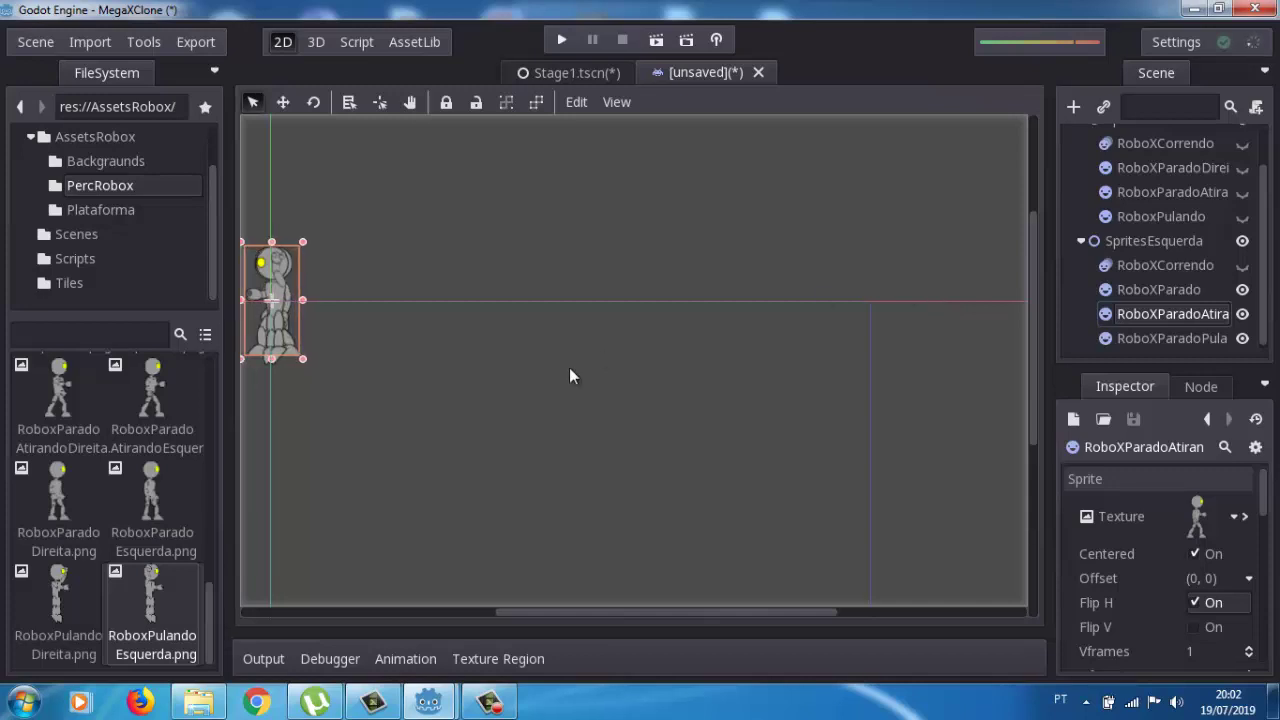
# Step: Hide RoboXCorrendo, RoboXParado and RoboXParadoAtirando, keeping only RoboXParadoPulando visible
pyautogui.click(1172, 290)
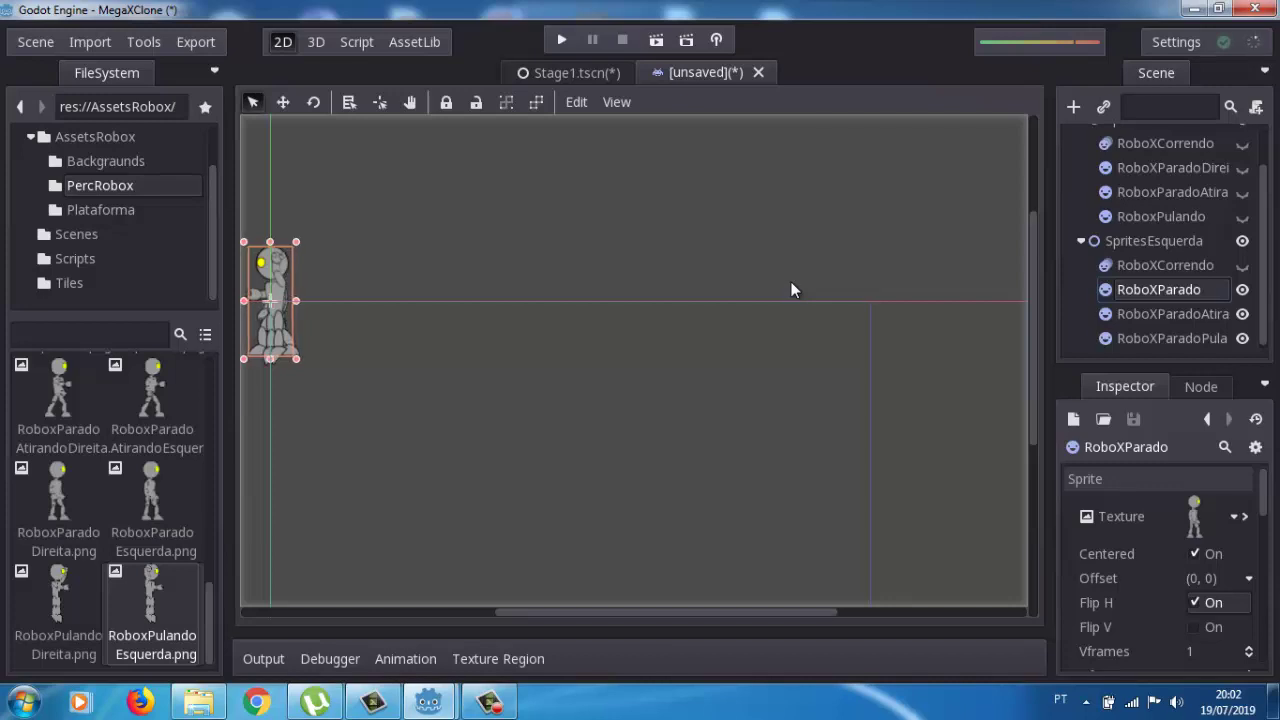
pyautogui.click(684, 355)
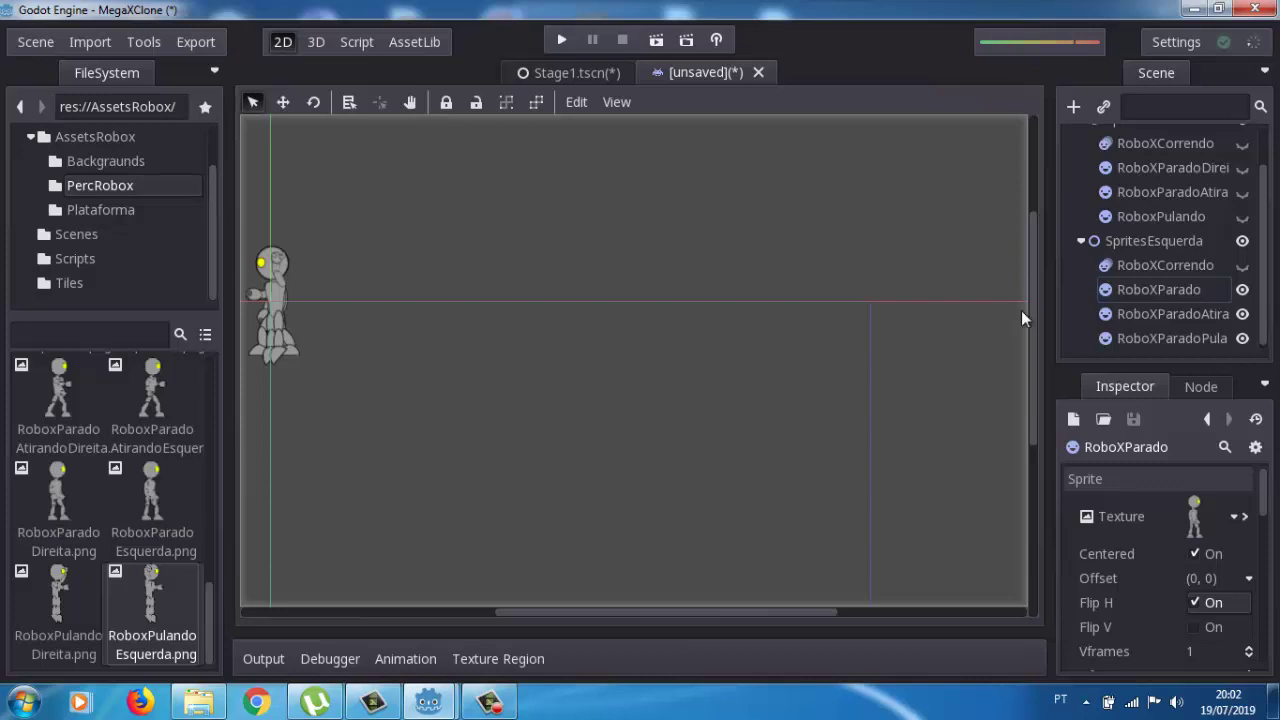
pyautogui.click(1145, 265)
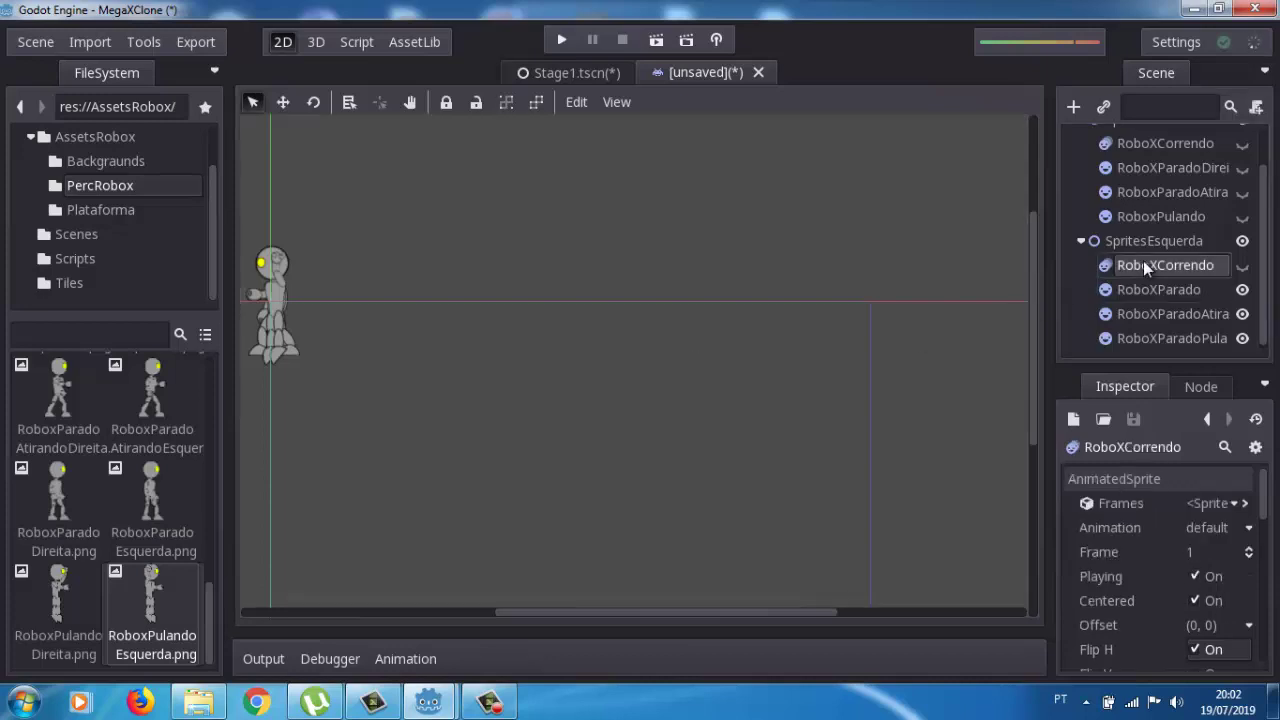
pyautogui.click(1242, 265)
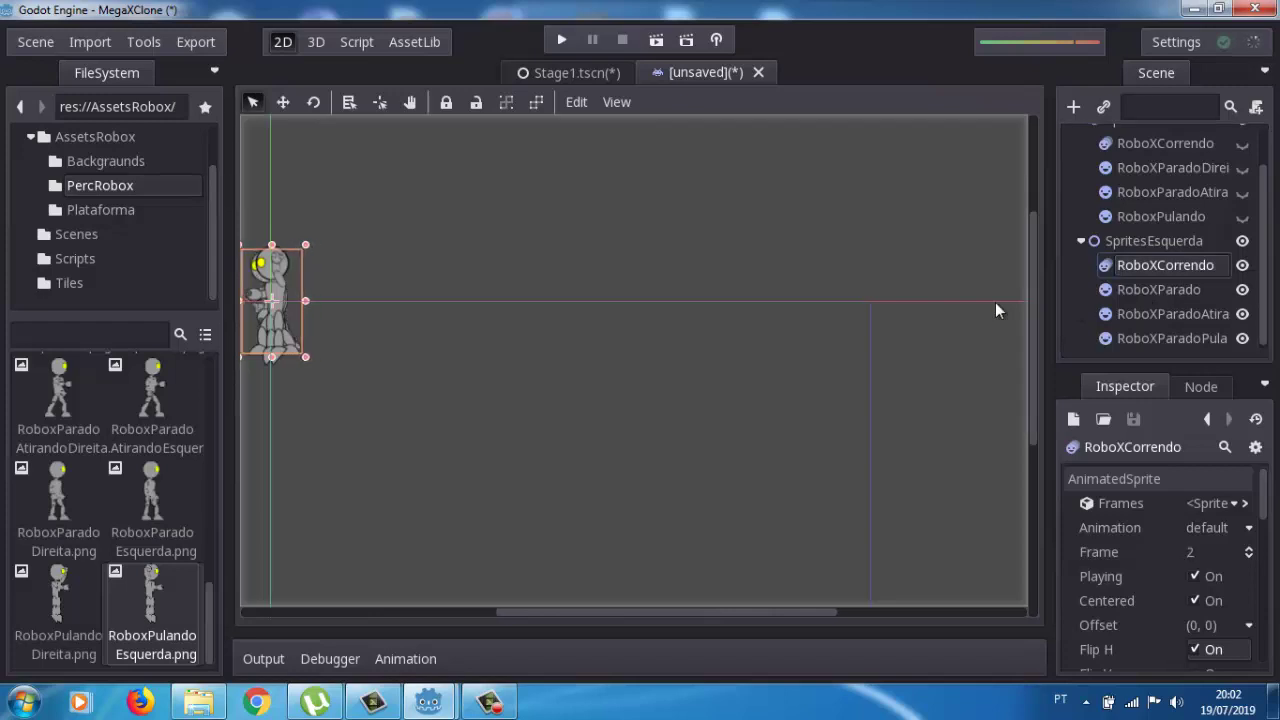
pyautogui.click(1242, 265)
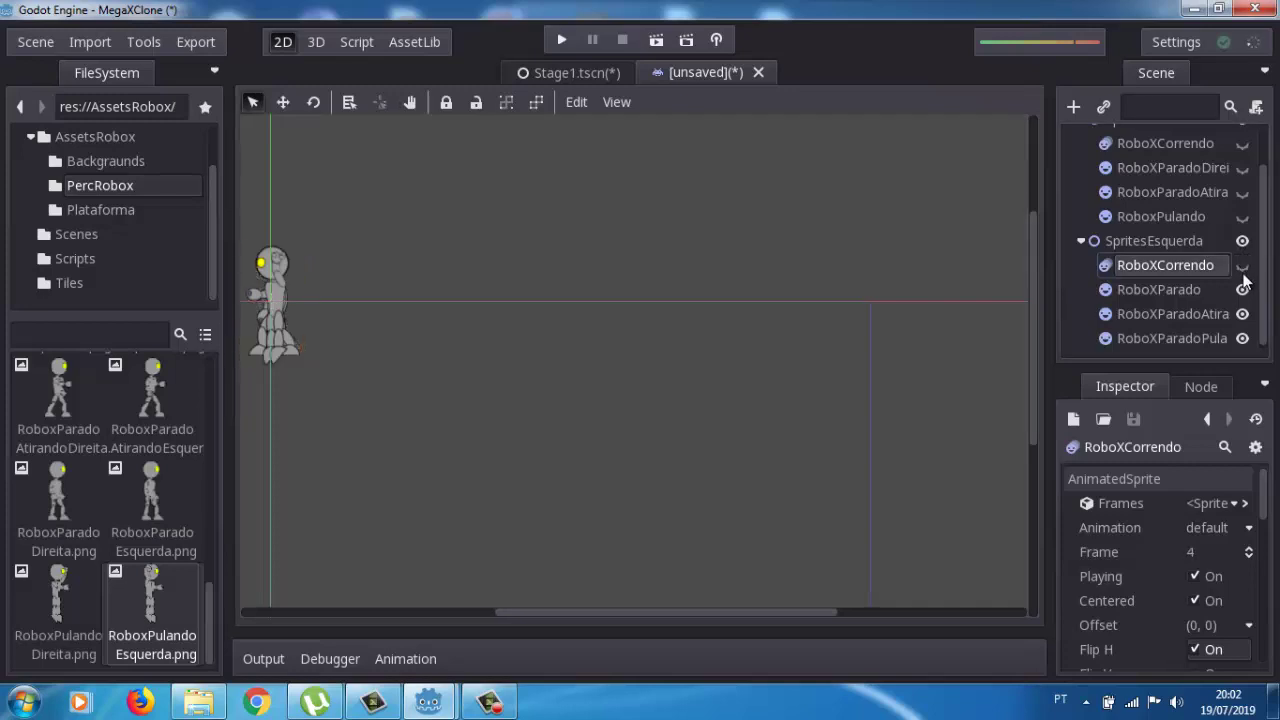
pyautogui.click(1242, 289)
pyautogui.click(1242, 314)
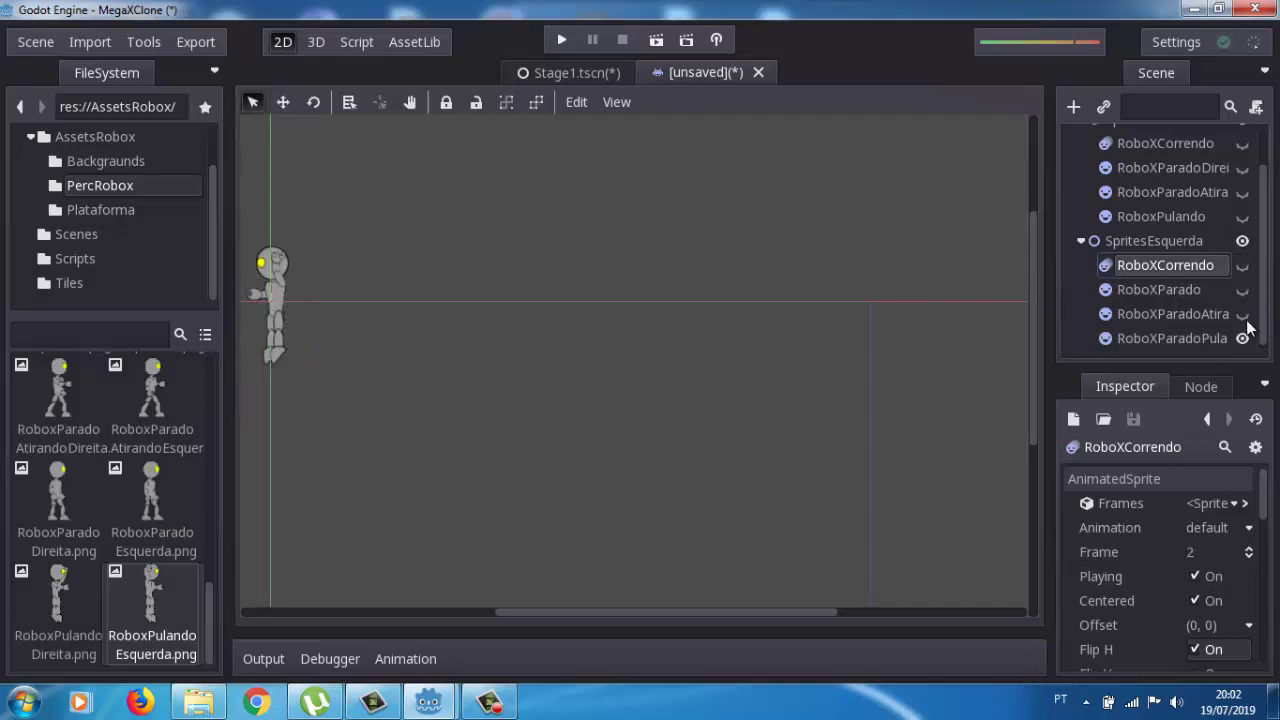
pyautogui.click(1242, 340)
pyautogui.click(1242, 340)
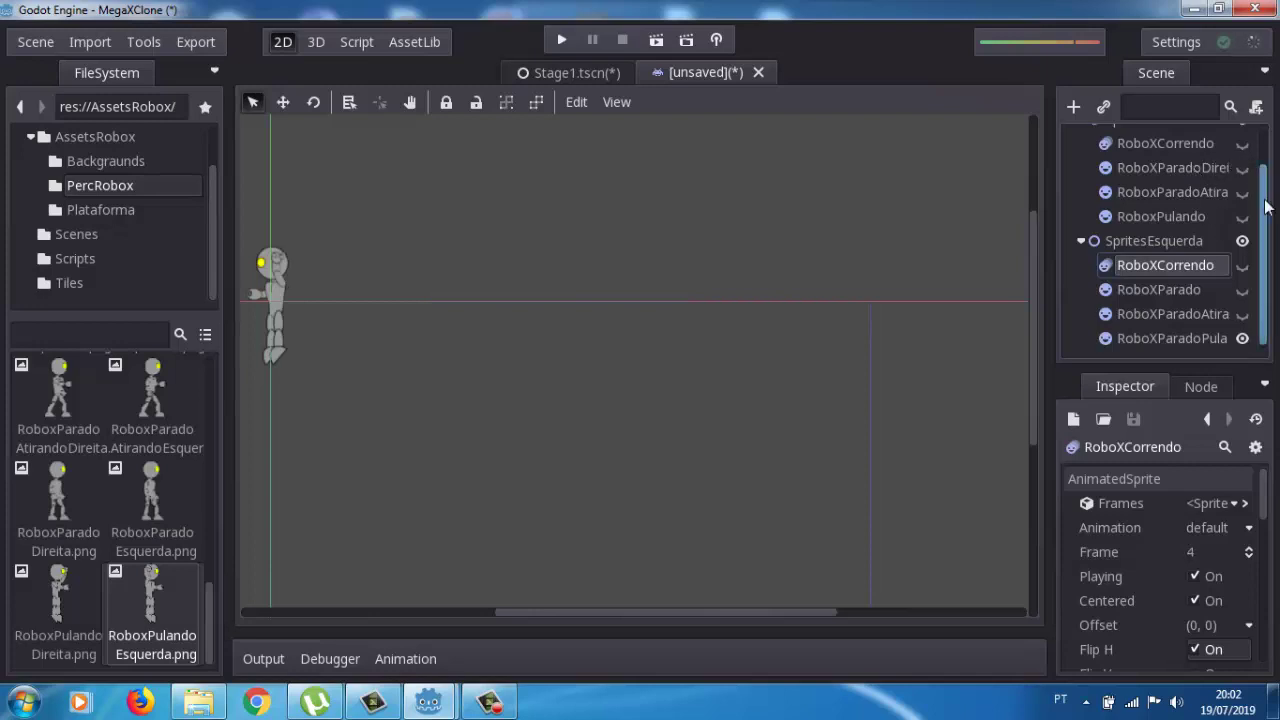
pyautogui.moveTo(1266, 204); pyautogui.dragTo(1266, 168)
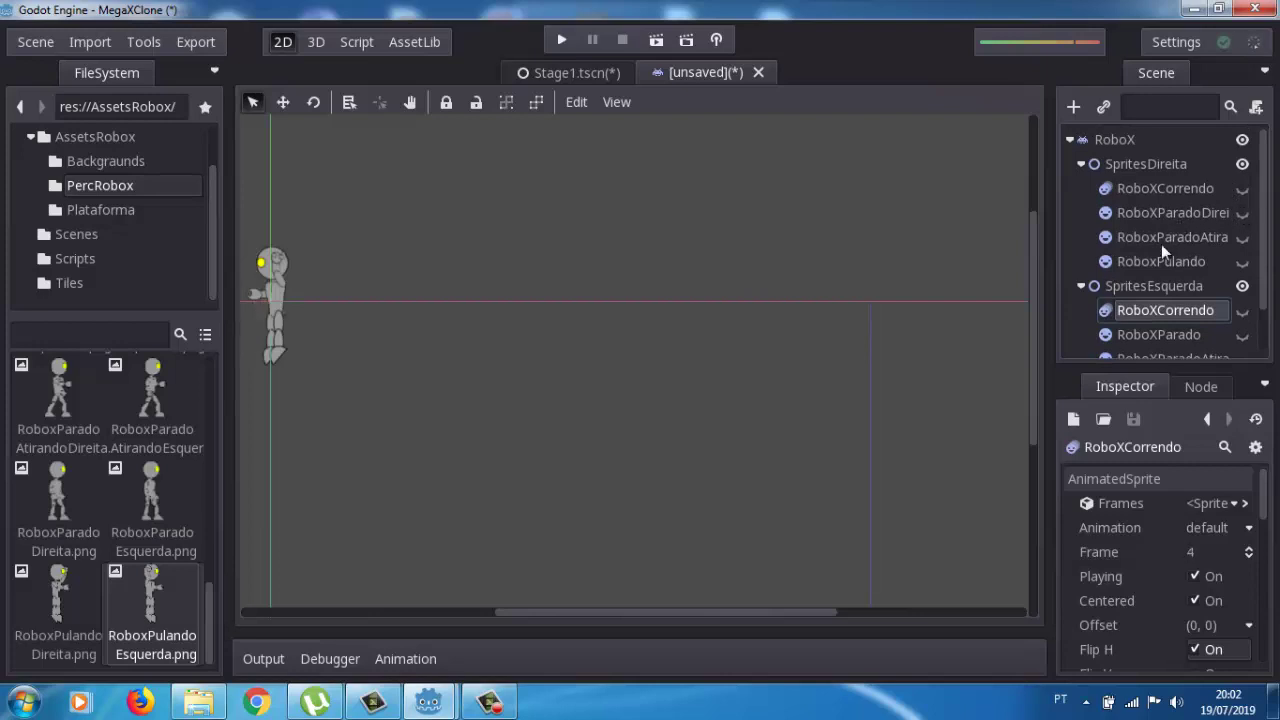
# Step: Drag SpritesEsquerda to position (-4, 2) to match the right-facing robot, then hide it
pyautogui.click(1238, 192)
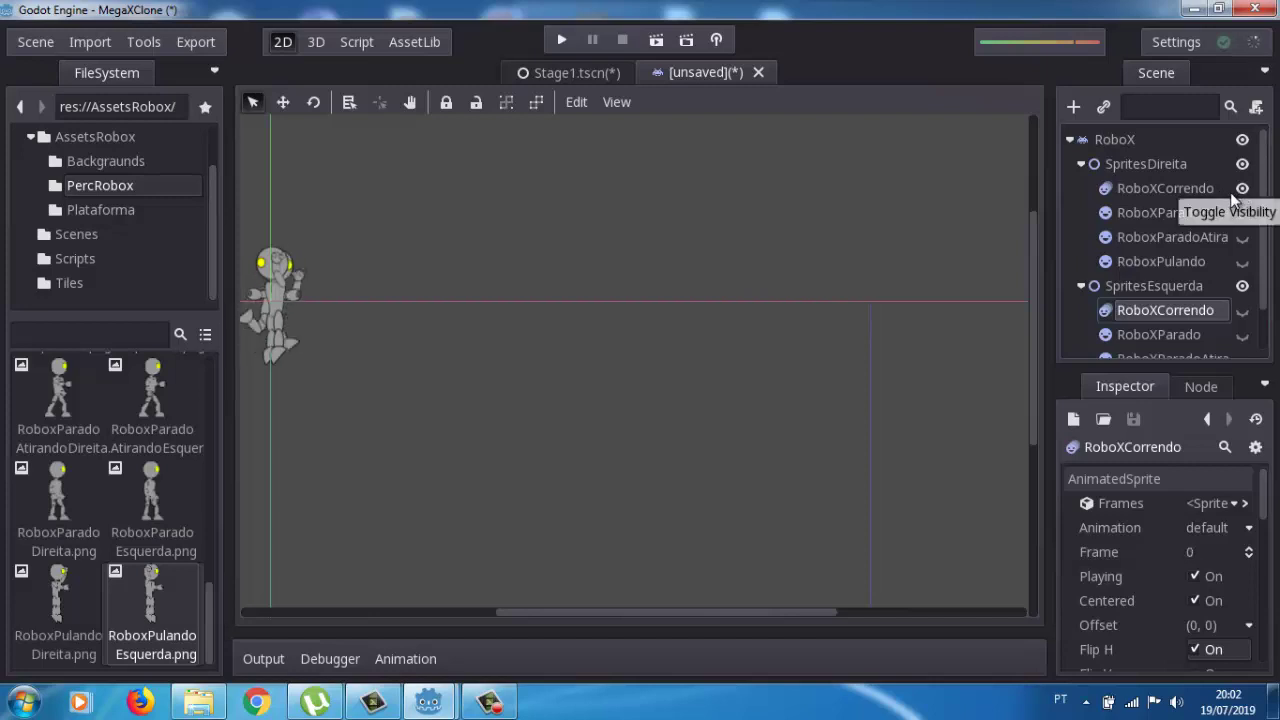
pyautogui.click(1241, 189)
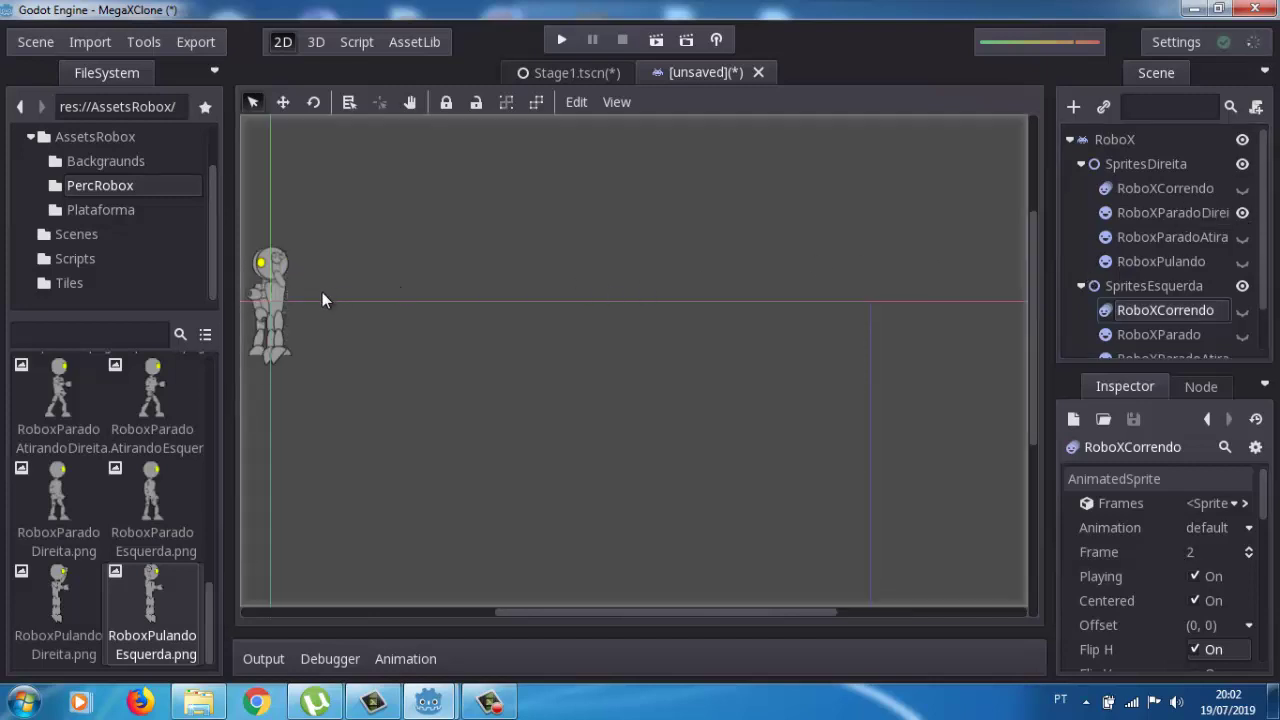
pyautogui.click(1114, 293)
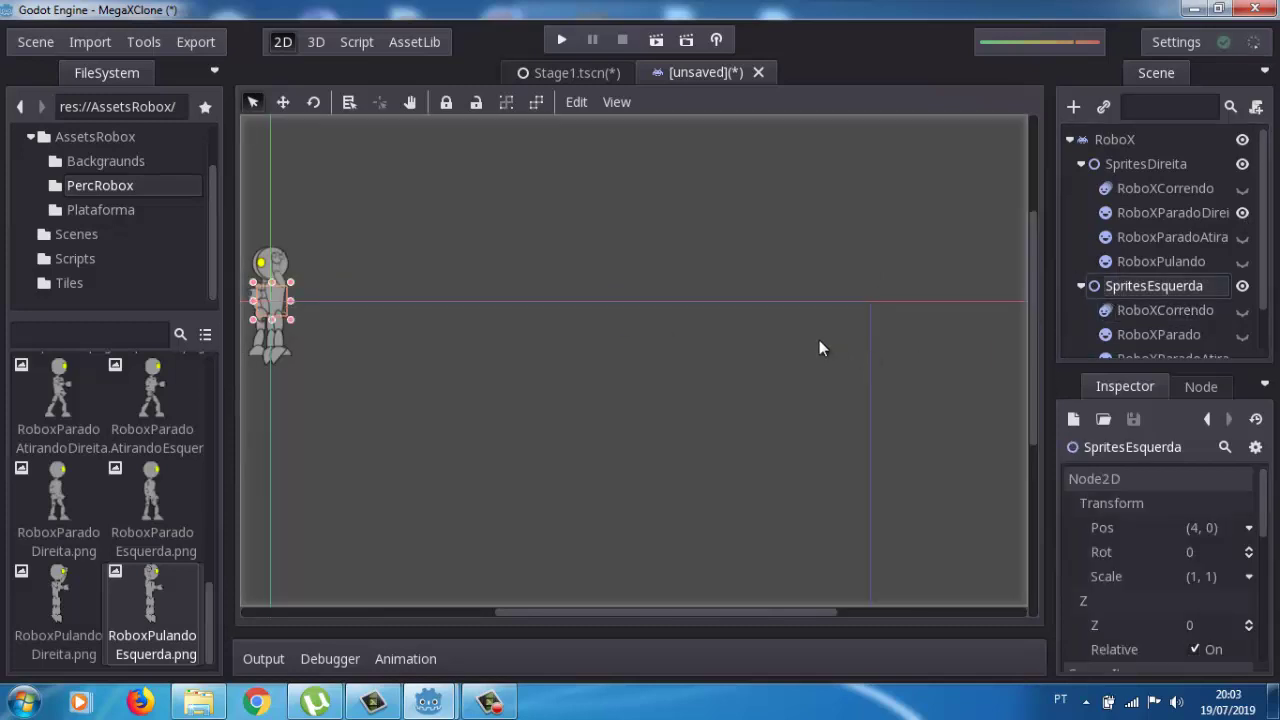
pyautogui.moveTo(275, 299); pyautogui.dragTo(267, 299)
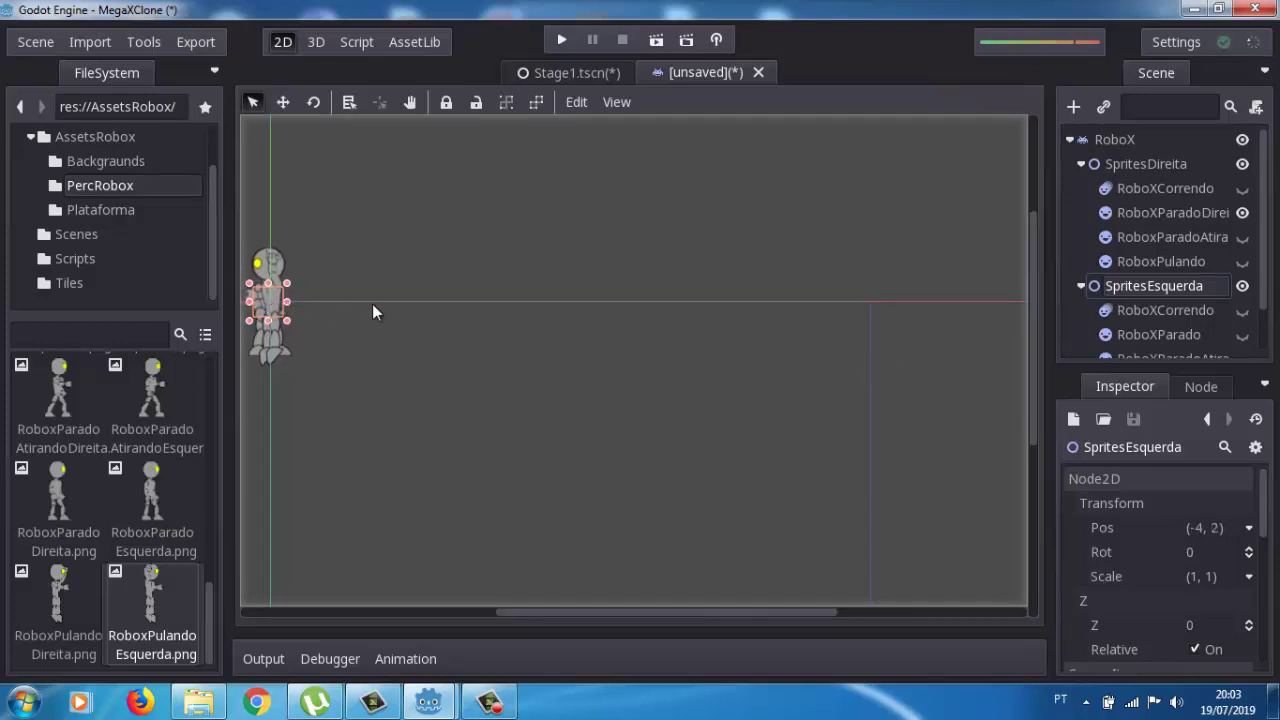
pyautogui.click(1242, 287)
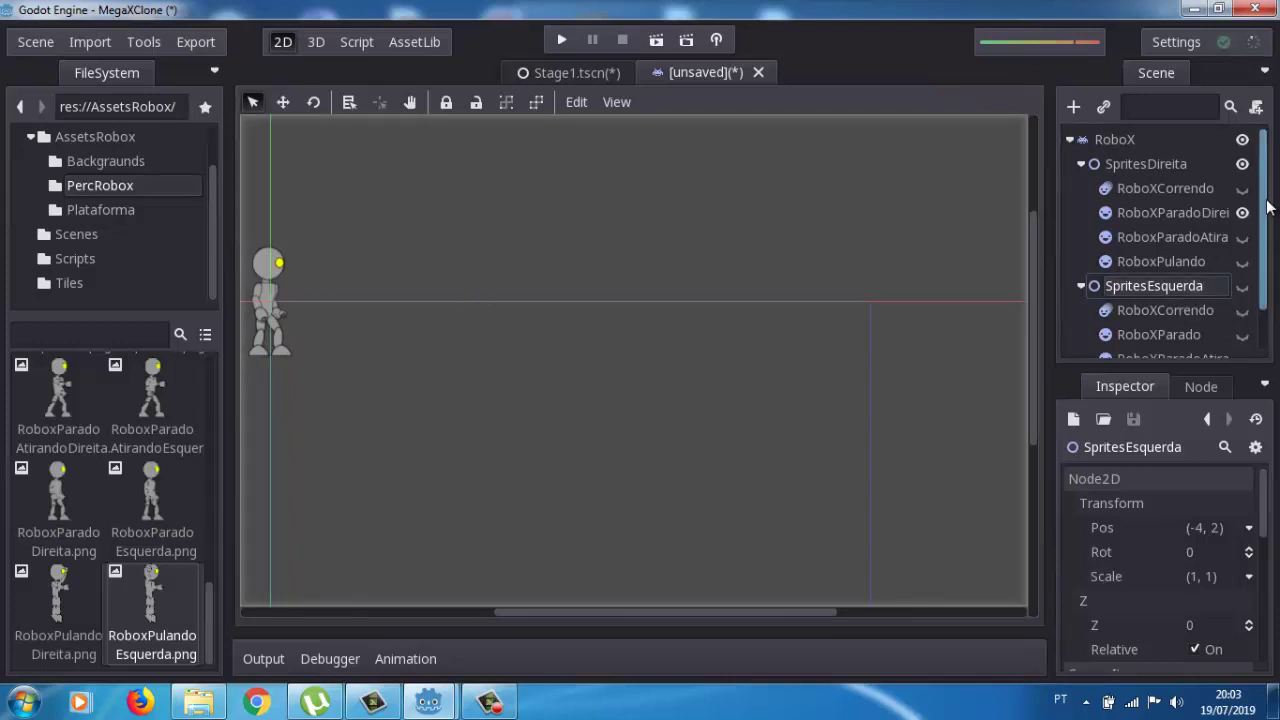
# Step: Show SpritesEsquerda again, recheck Flip H on RoboXParado leaving it on, then hide that sprite
pyautogui.scroll(-2, 1268, 203)
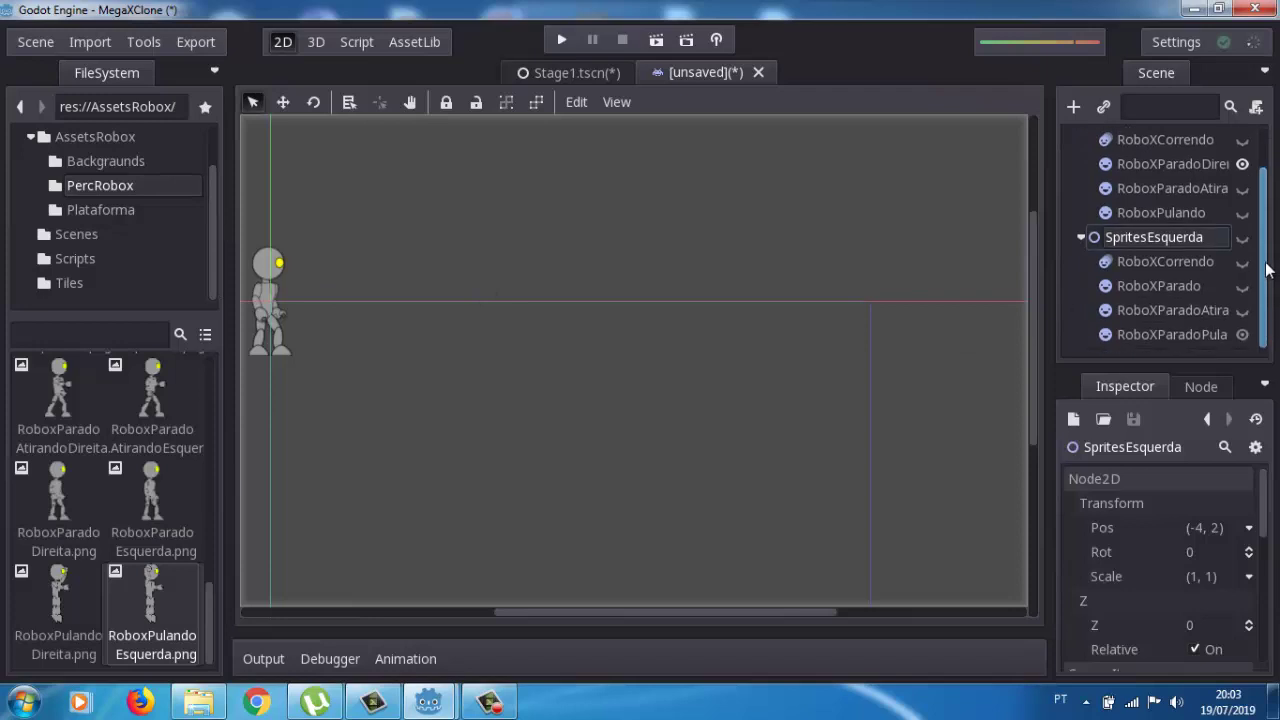
pyautogui.scroll(2, 1270, 215)
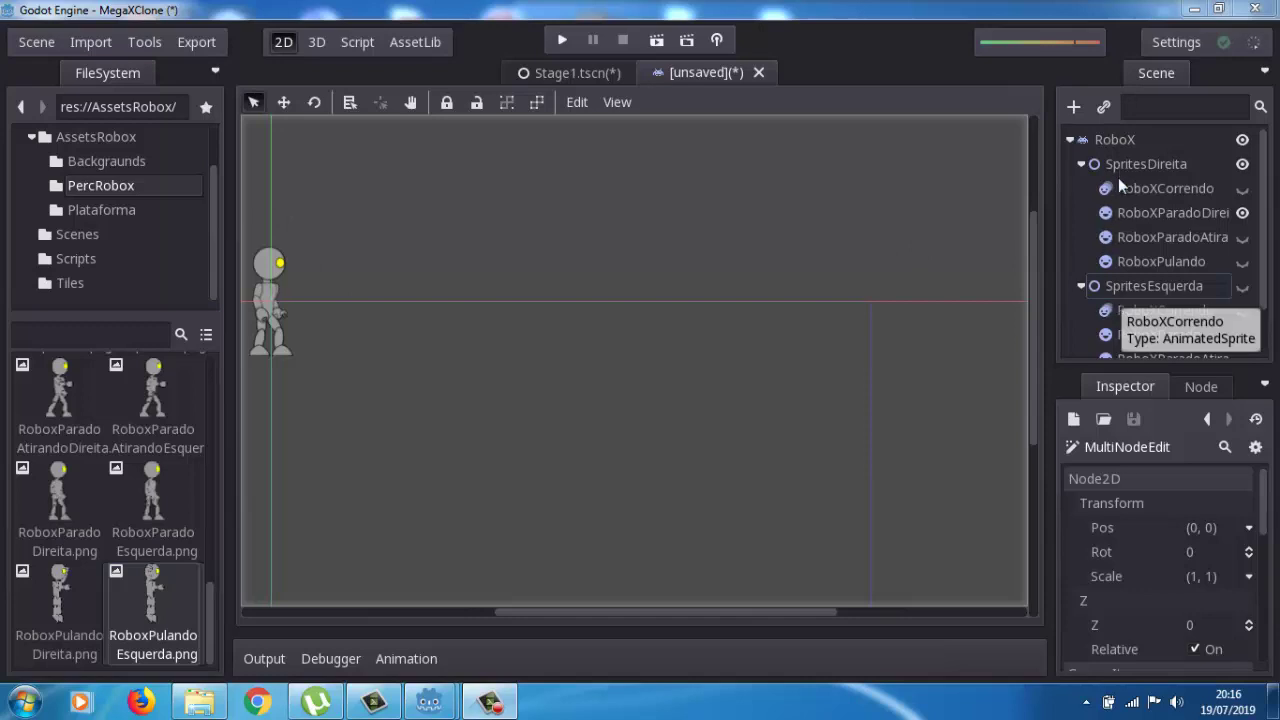
pyautogui.click(1130, 262)
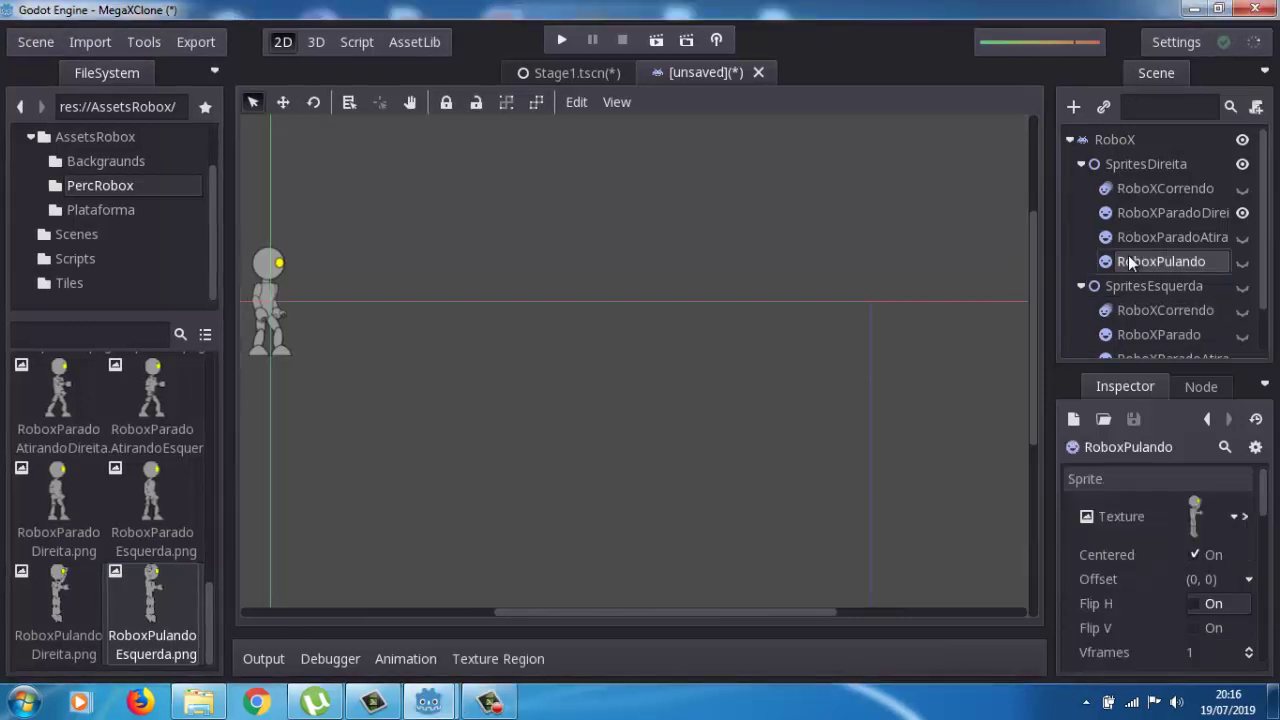
pyautogui.click(1132, 309)
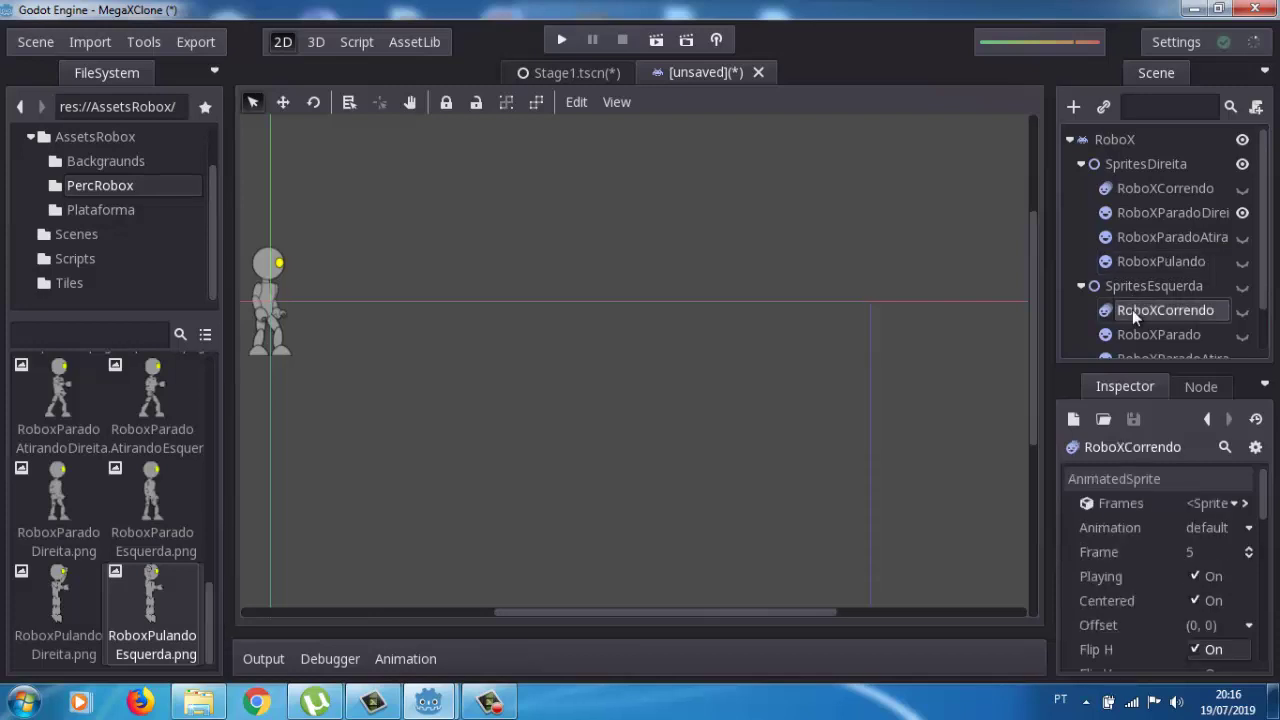
pyautogui.click(1133, 332)
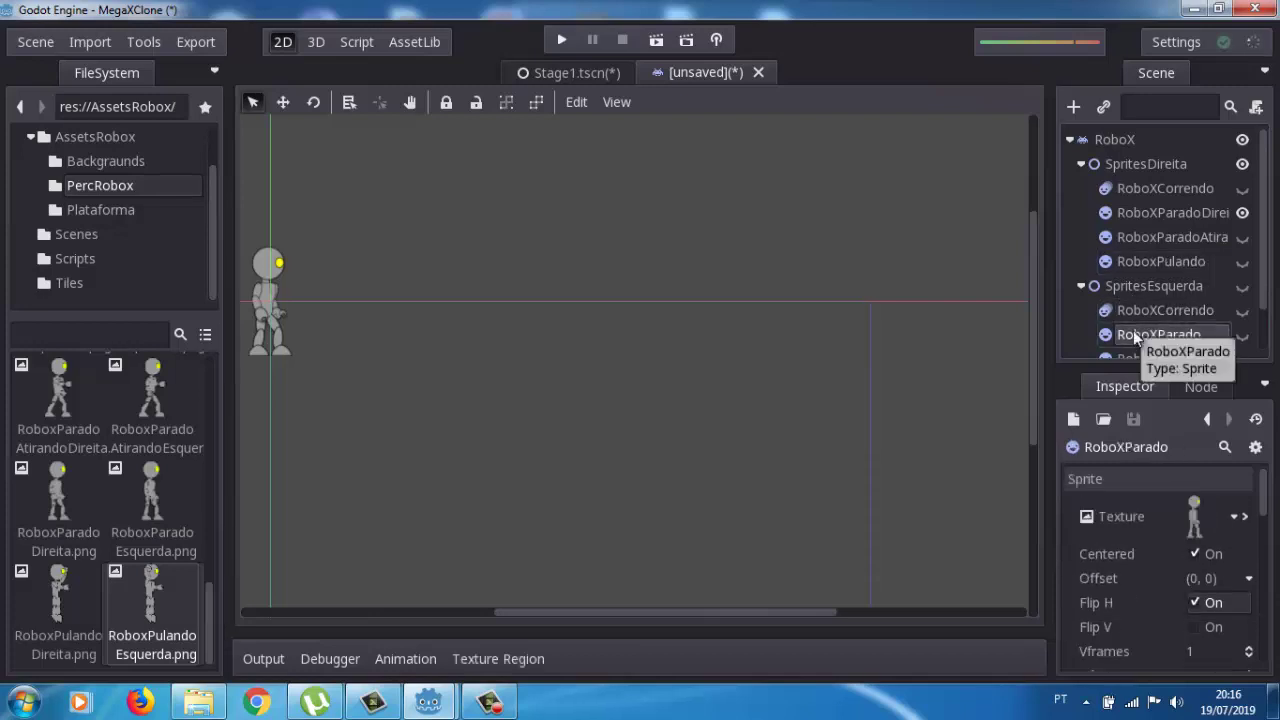
pyautogui.click(1242, 336)
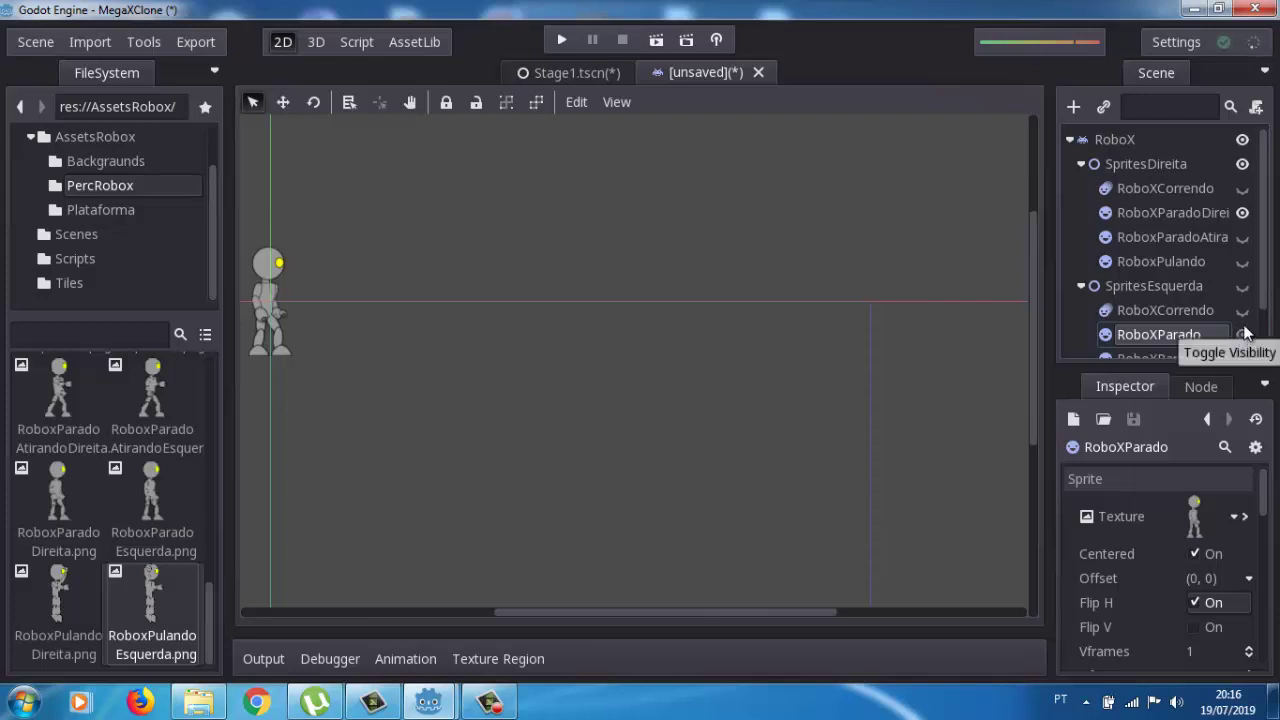
pyautogui.click(1242, 287)
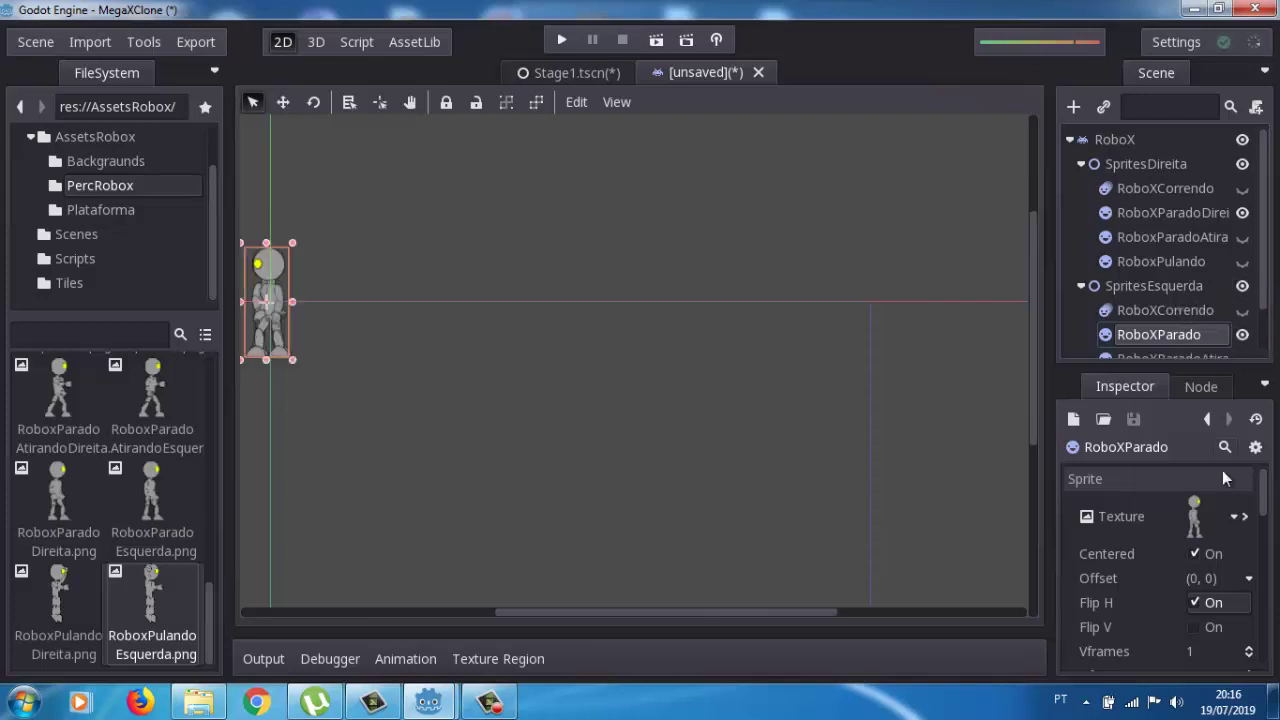
pyautogui.click(1195, 604)
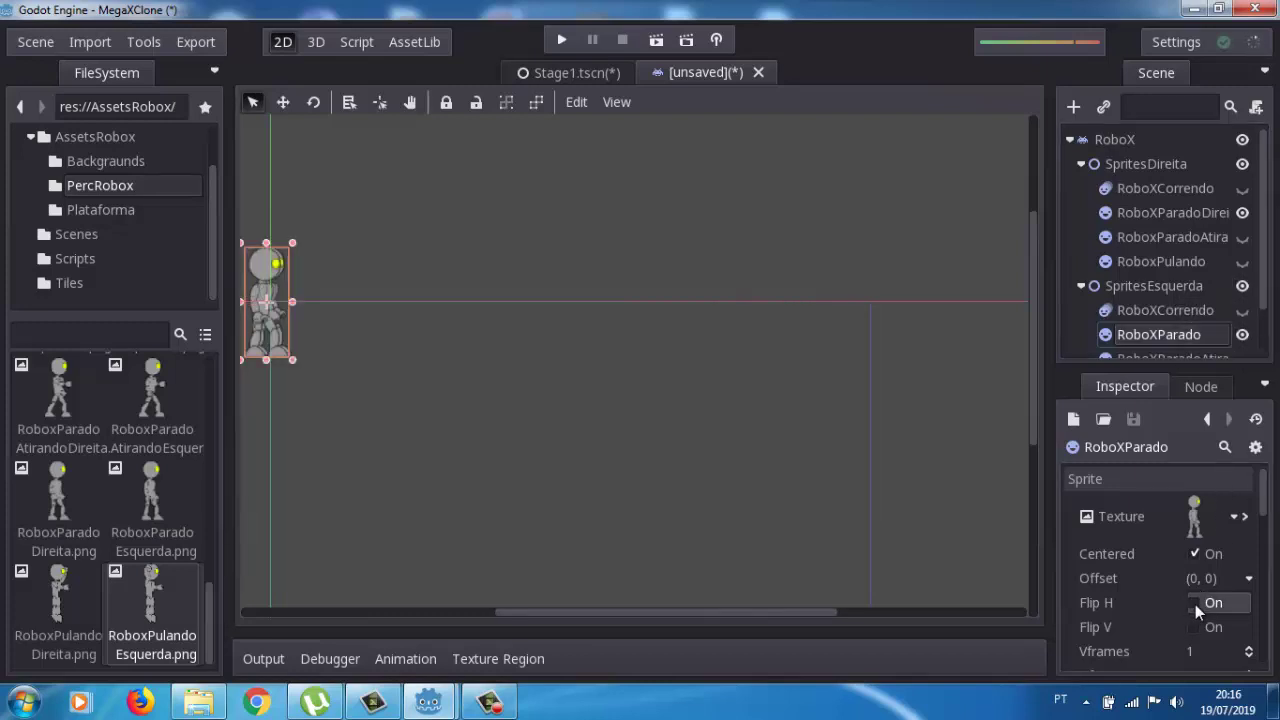
pyautogui.click(1195, 604)
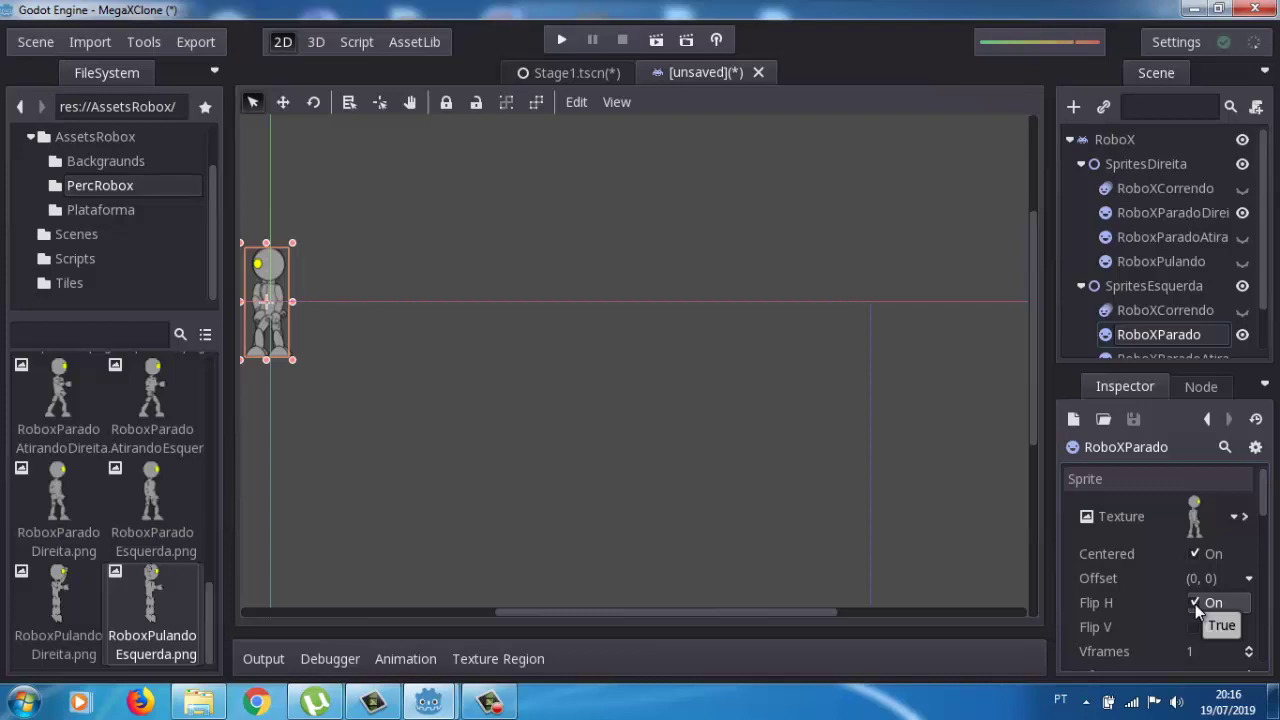
pyautogui.click(1242, 336)
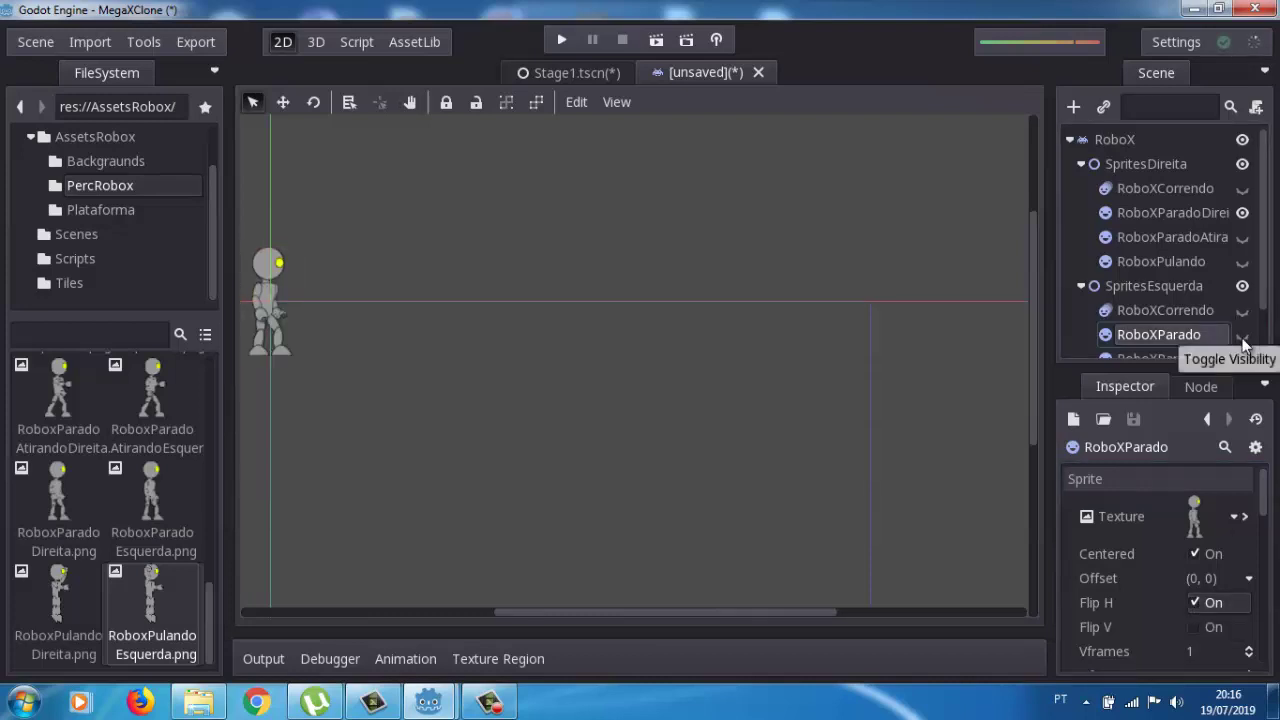